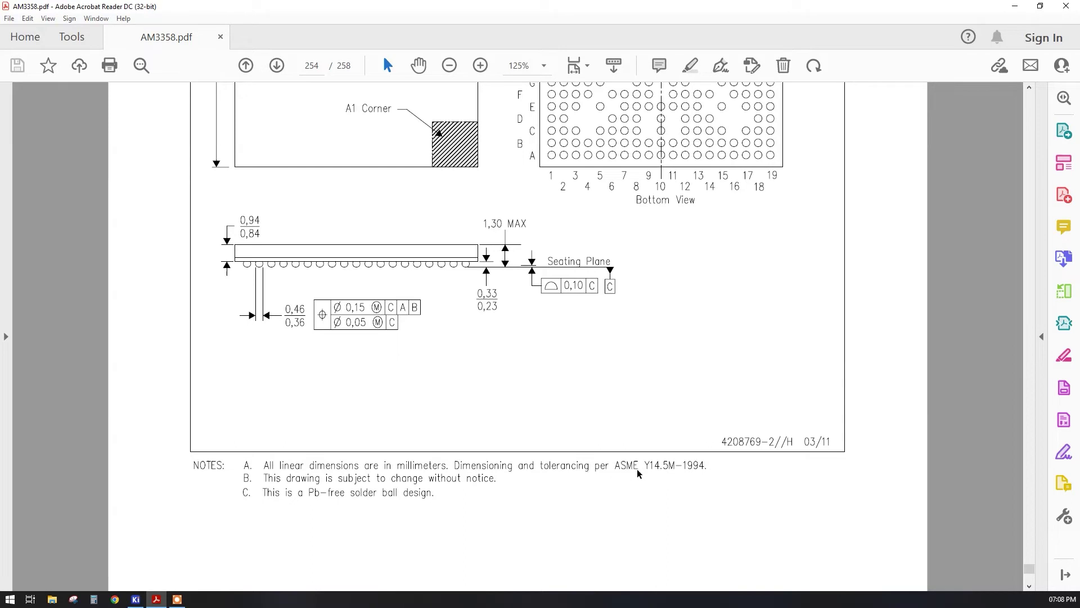
Step: Review the AM3358 BGA package drawing on page 254: 13.10 mm body, 0.65 mm pitch
scroll(603, 449, "up", 3)
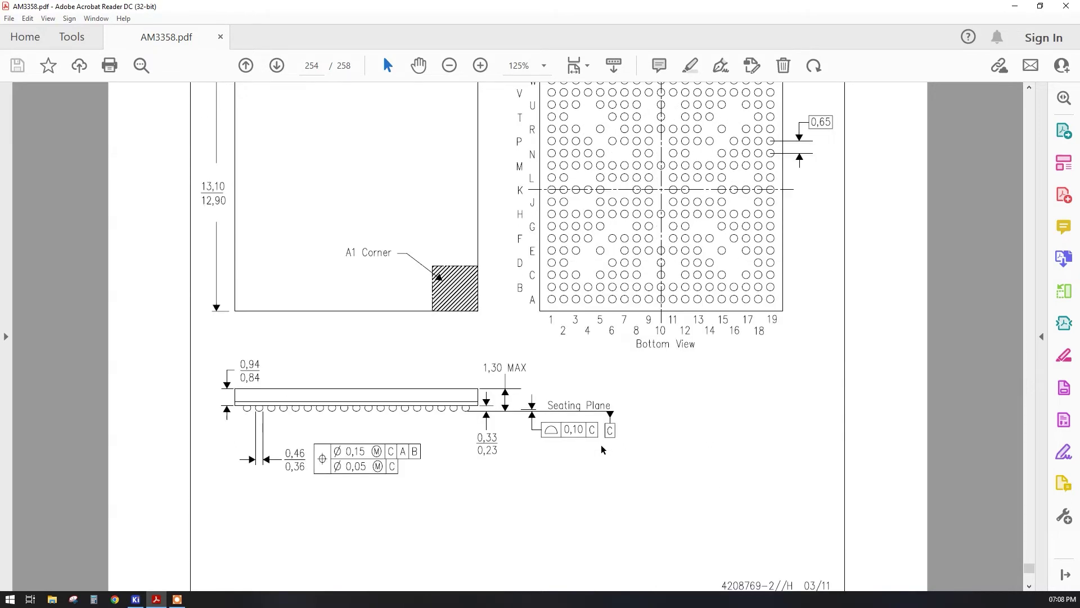
scroll(599, 451, "down", 3)
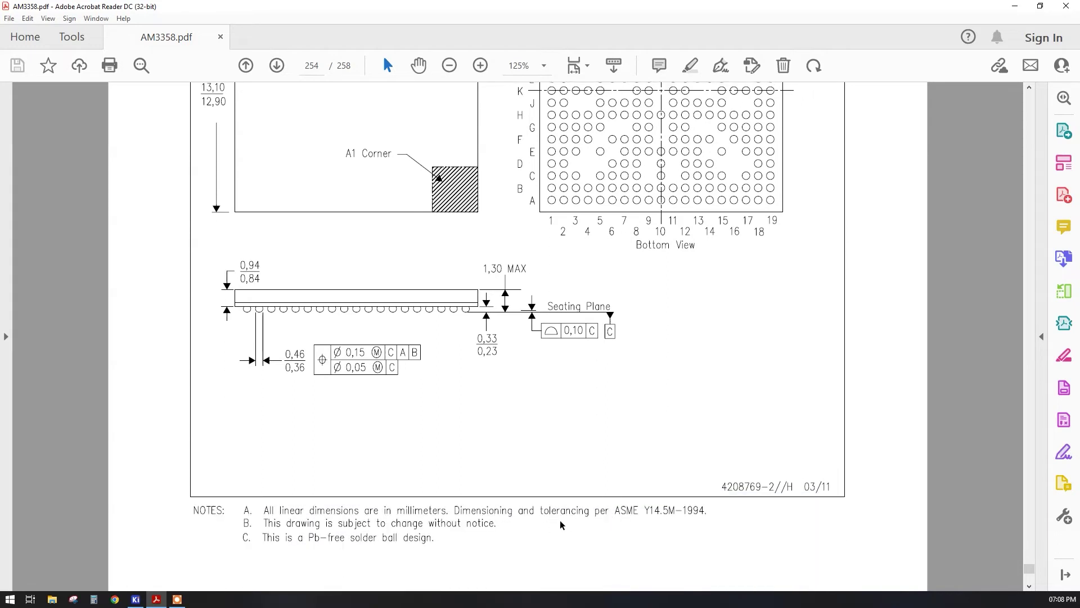
scroll(423, 519, "up", 3)
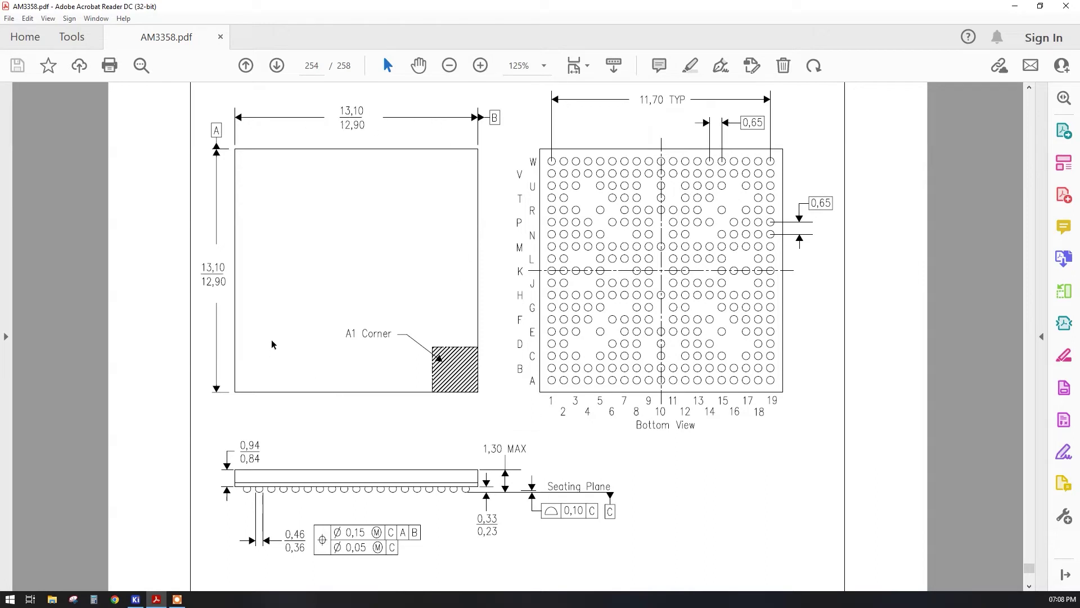
Step: Start a new KiCad project and create a DEMO folder on the Desktop for it
left_click(136, 598)
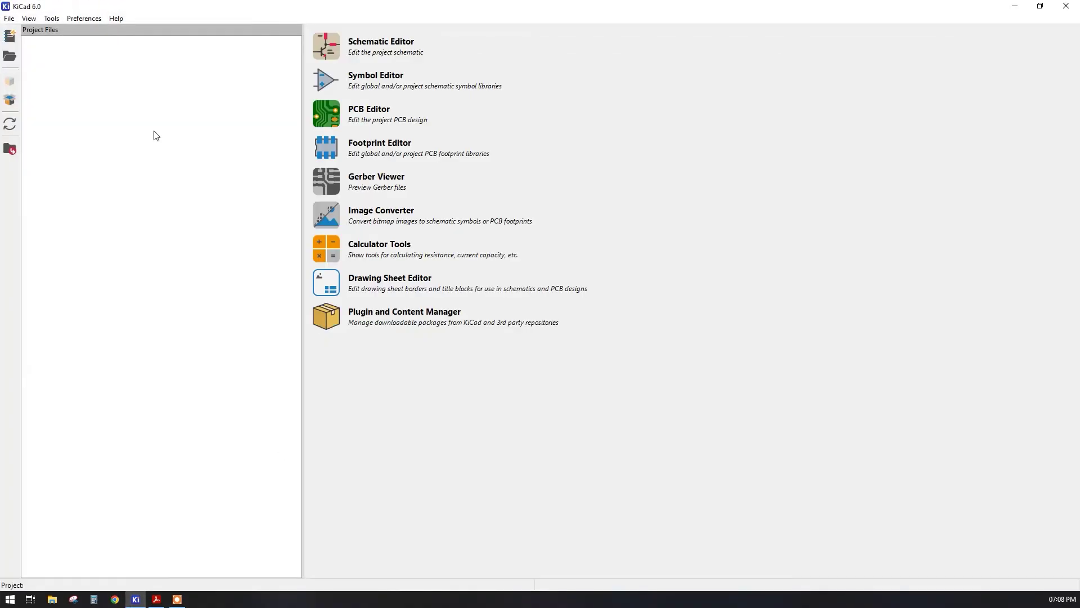
left_click(9, 18)
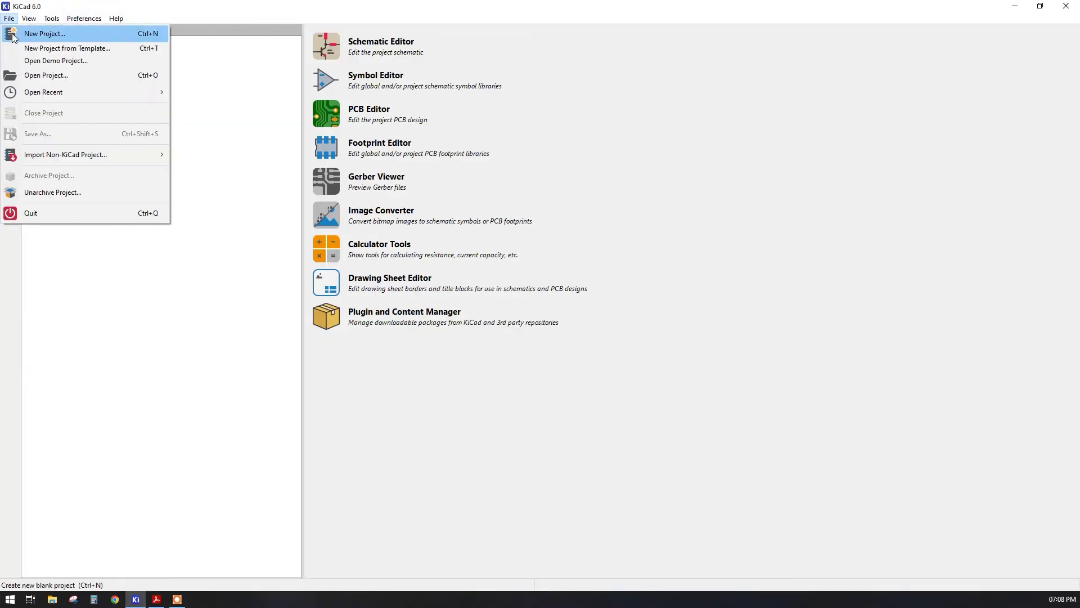
left_click(13, 35)
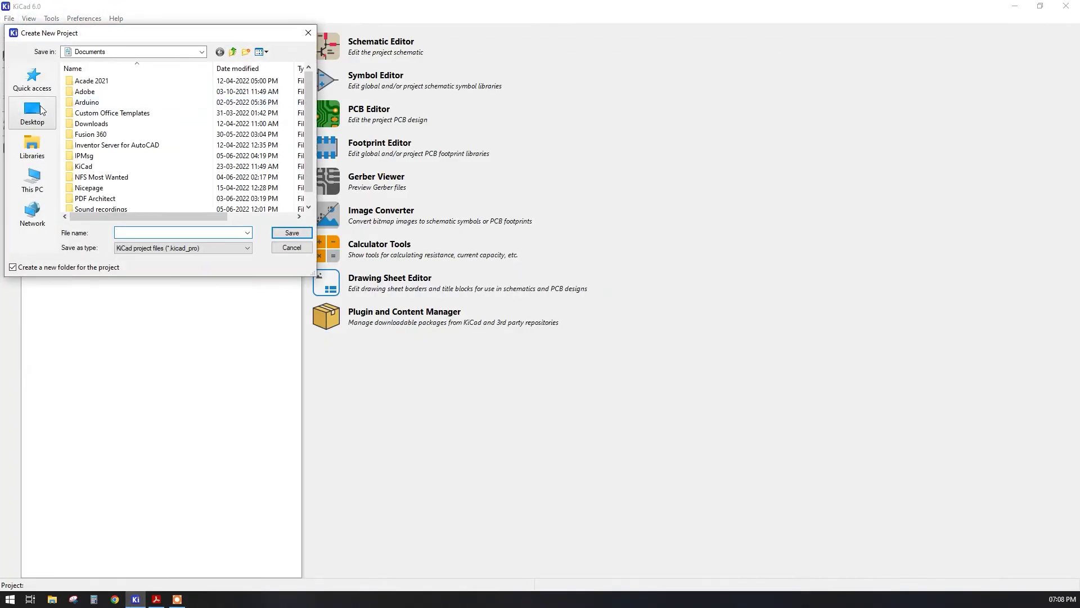
left_click(42, 111)
right_click(249, 120)
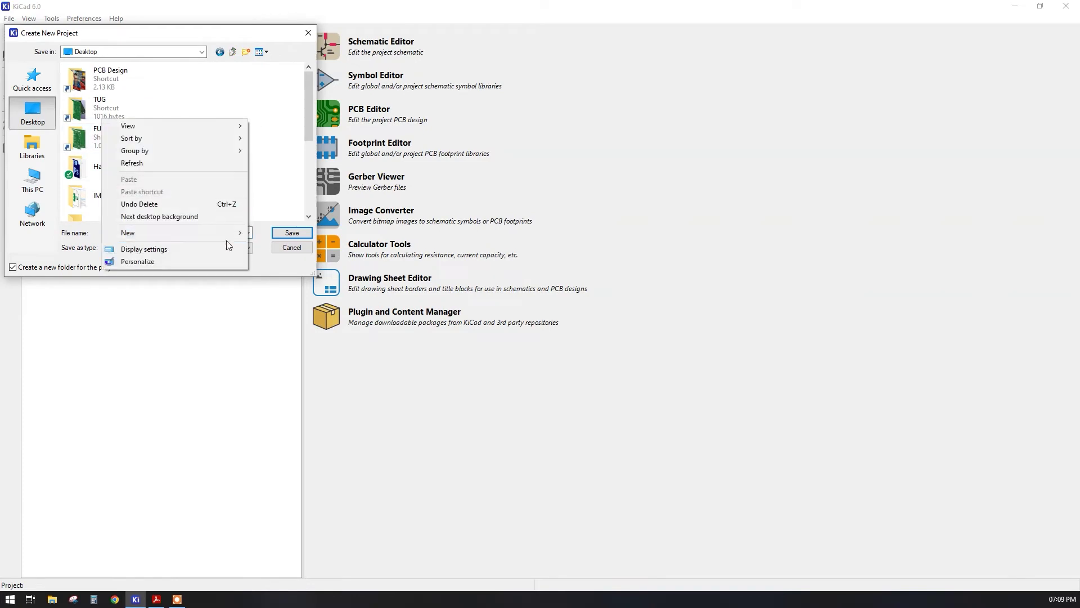
mouse_move(229, 232)
left_click(273, 233)
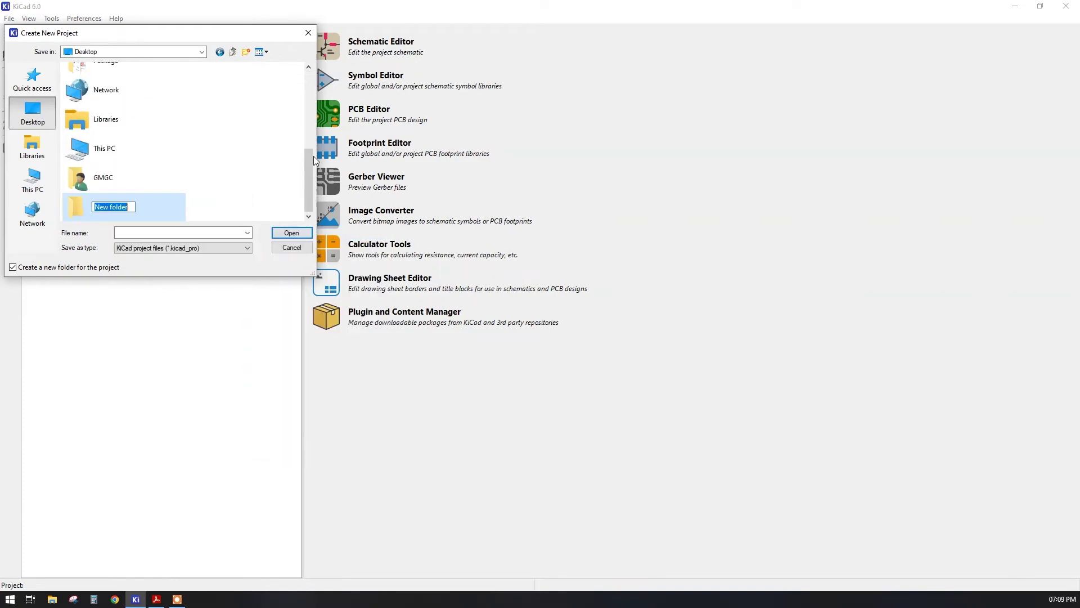
type("DEMO")
key("Return")
key("Return")
Step: Save the project as 'demo' inside DEMO and launch the Footprint Editor
left_click(182, 233)
key("Return")
left_click(105, 73)
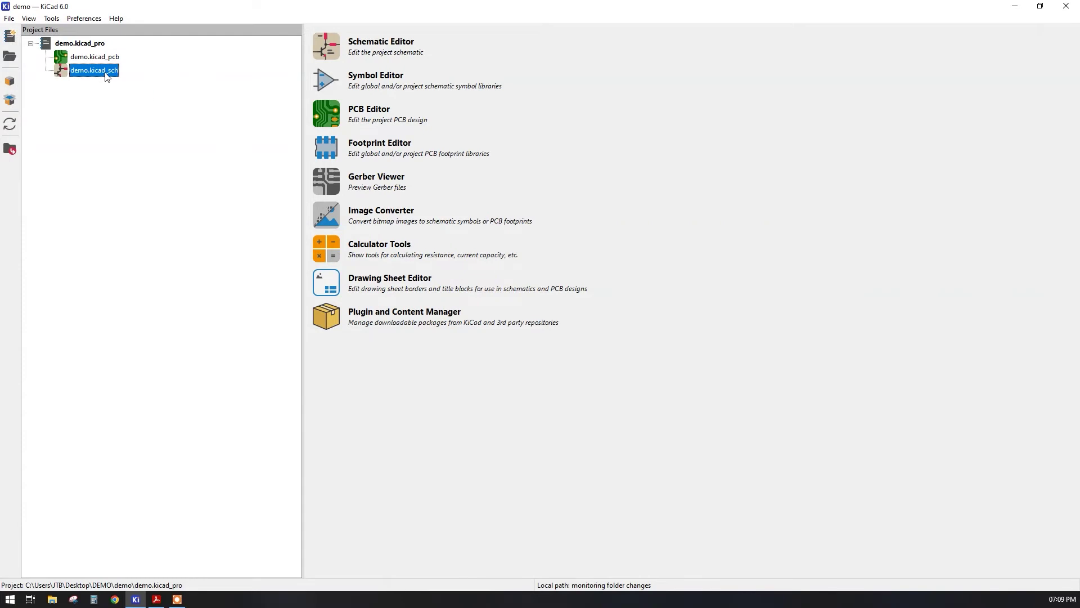
left_click(319, 147)
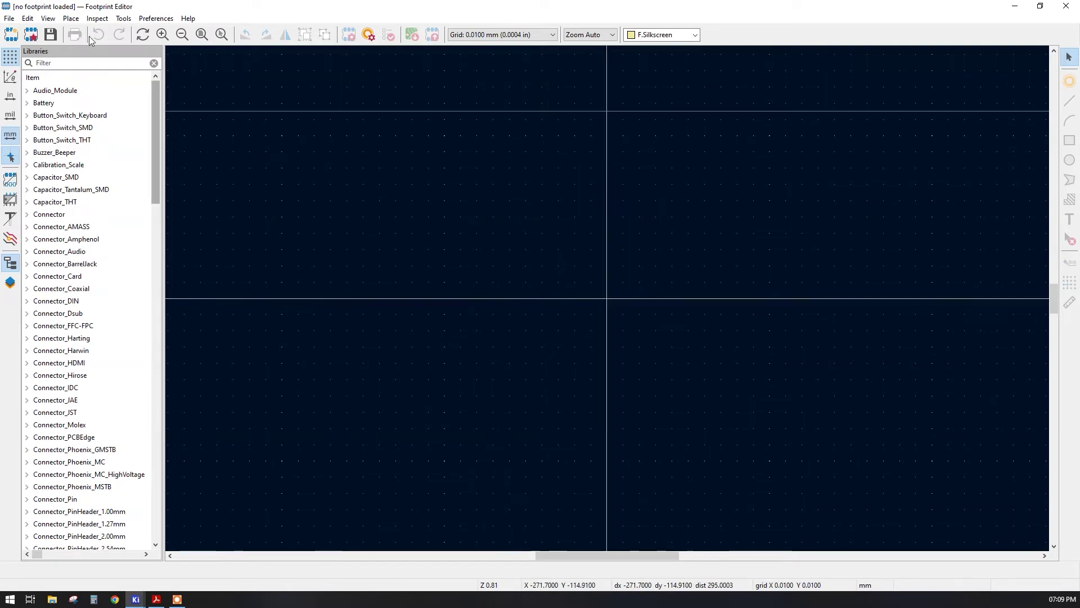
Step: Create a new footprint library added to the Global library table
scroll(110, 293, "down", 5)
scroll(110, 294, "up", 5)
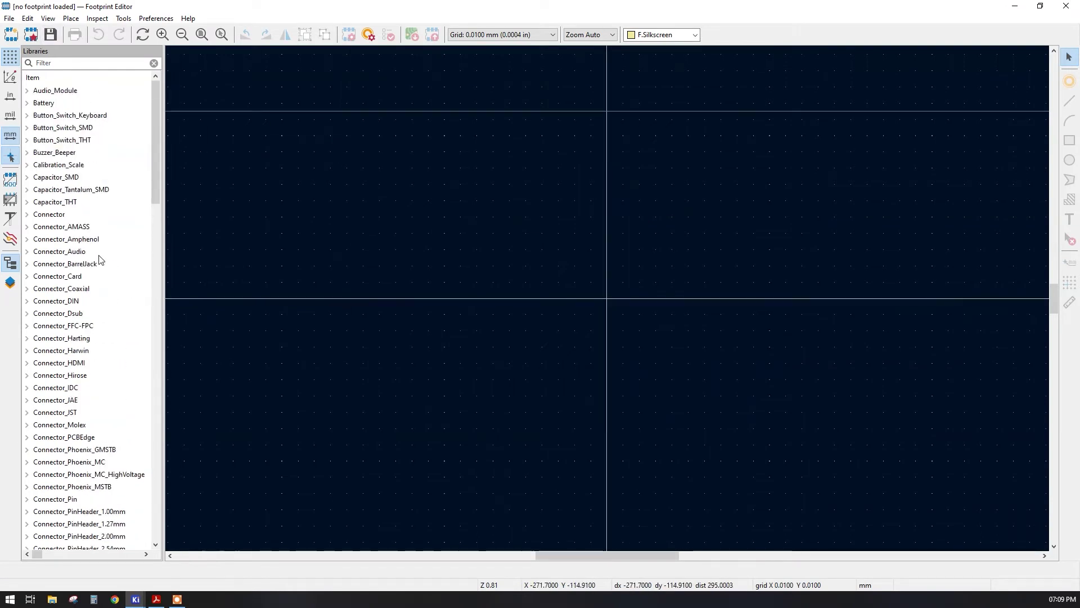
left_click(8, 19)
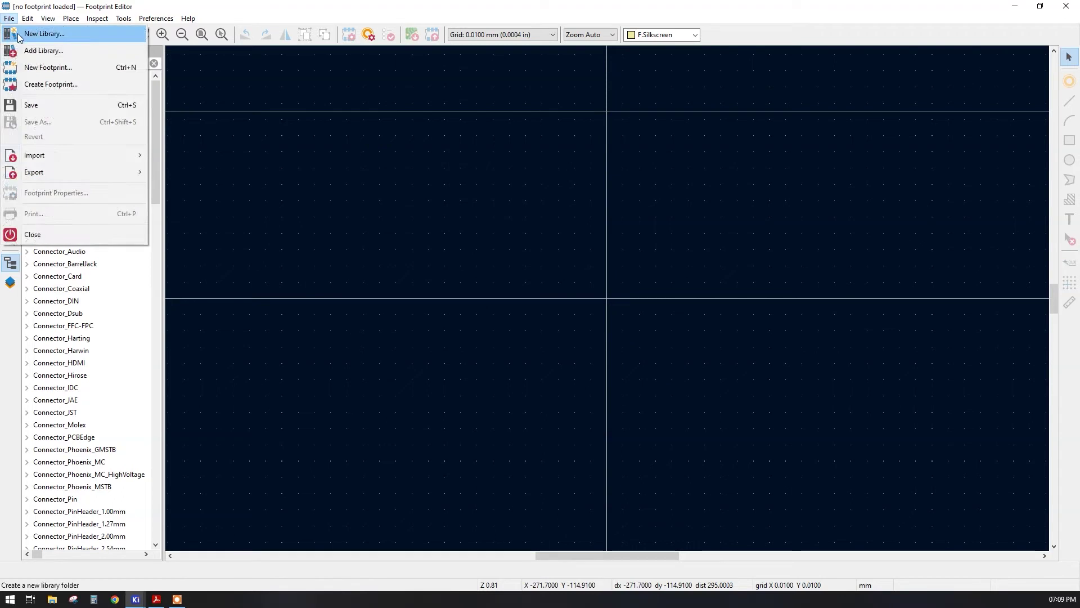
left_click(43, 50)
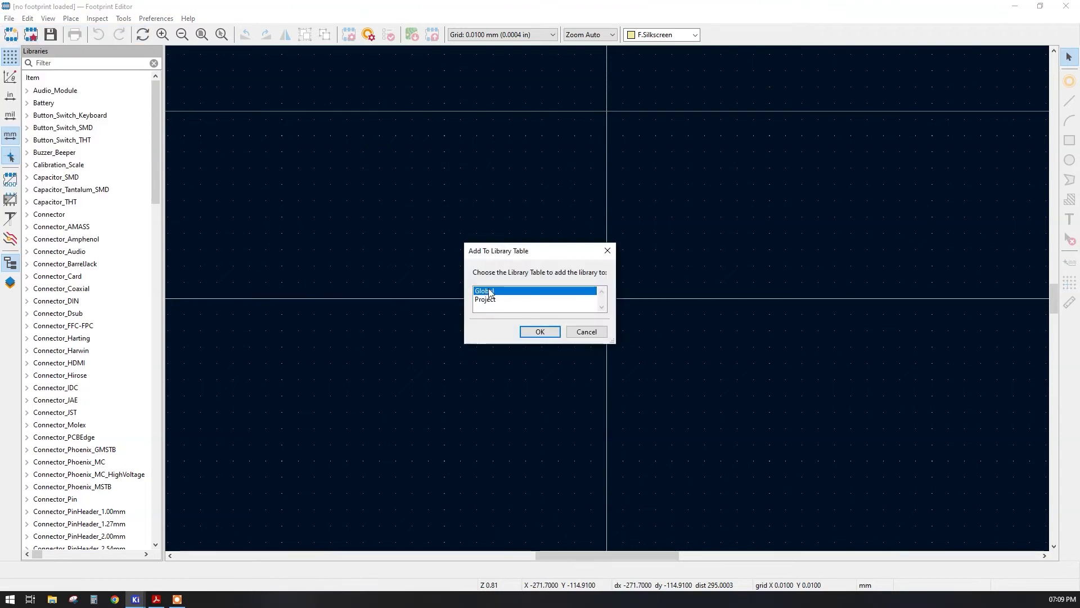
left_click(539, 331)
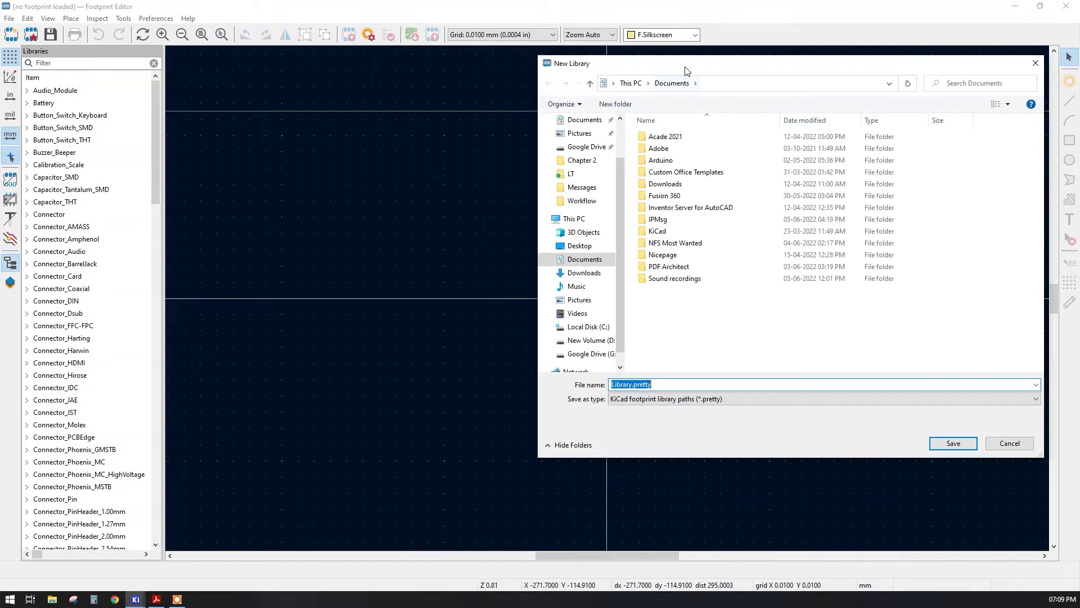
Step: Save the library as BGA.pretty in Desktop\DEMO and select it in the list
left_click(423, 243)
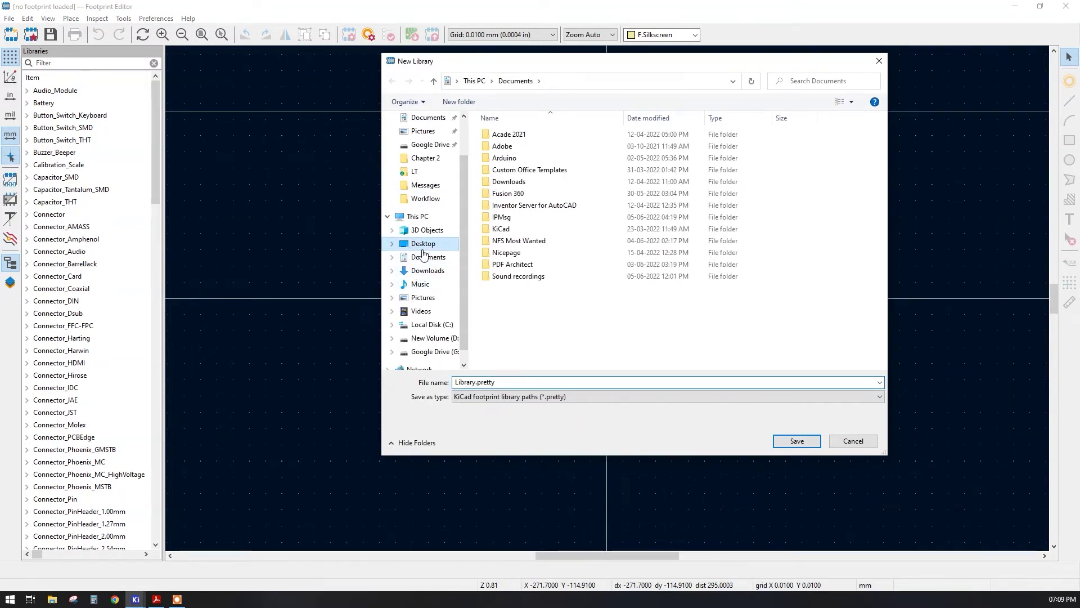
left_click(520, 178)
double_click(520, 177)
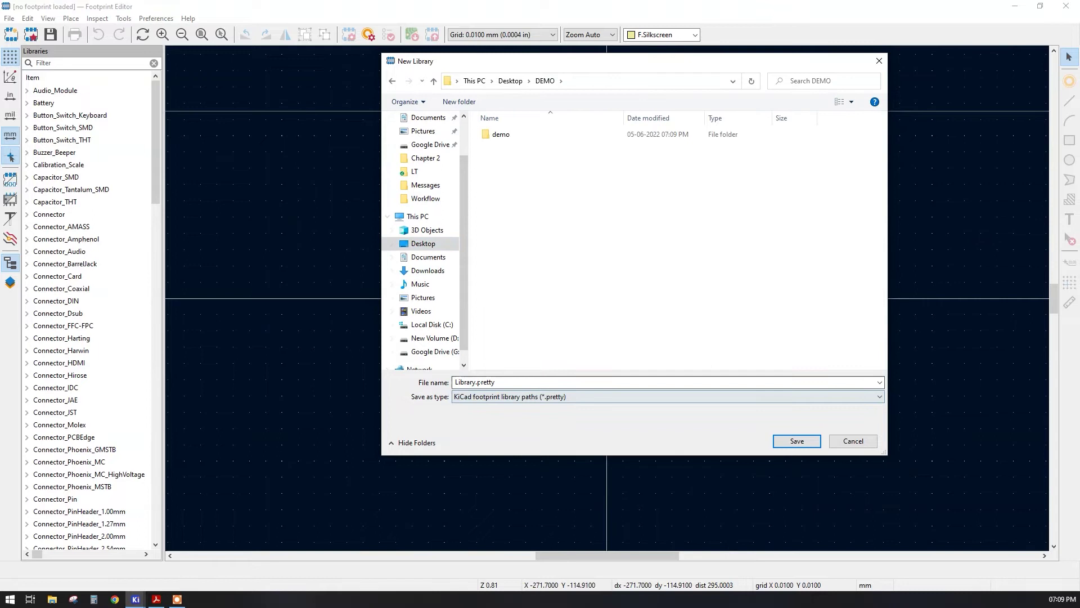
type("bga")
key("BackSpace")
key("BackSpace")
key("BackSpace")
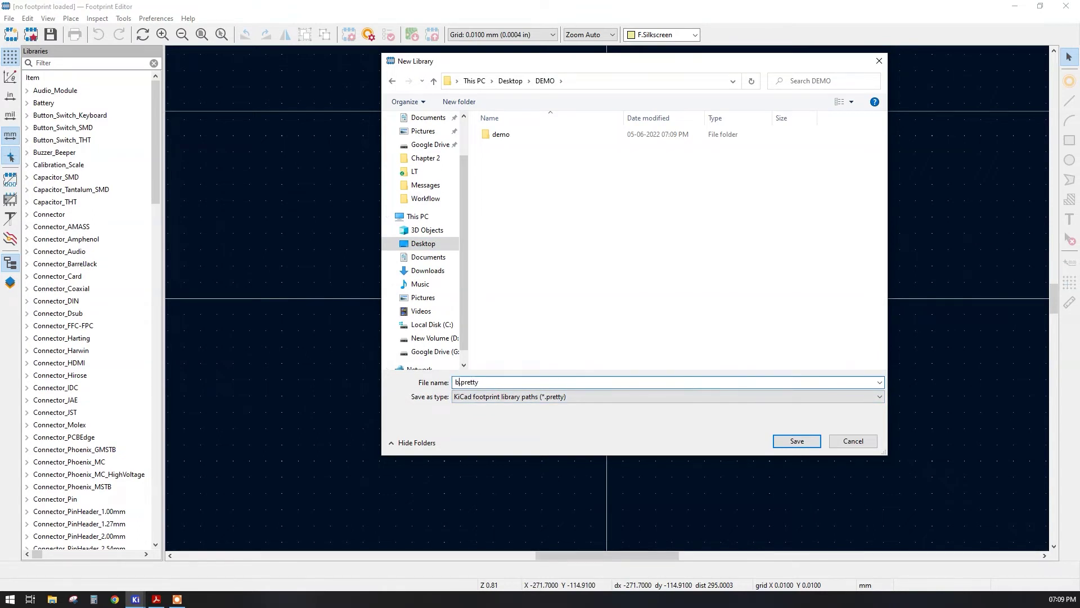
type("BGA")
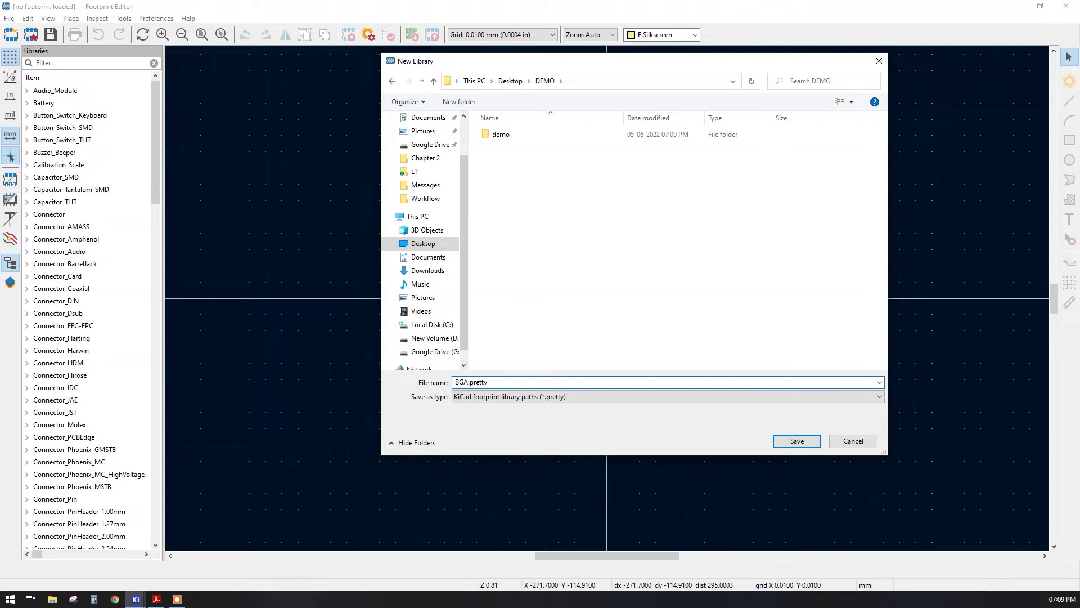
key("Return")
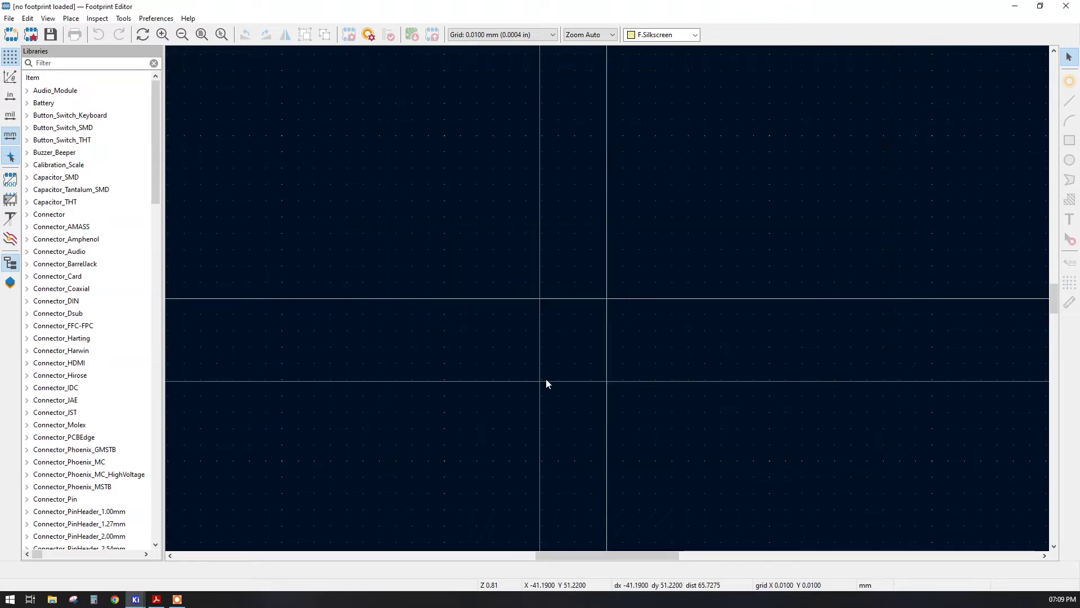
left_click(45, 116)
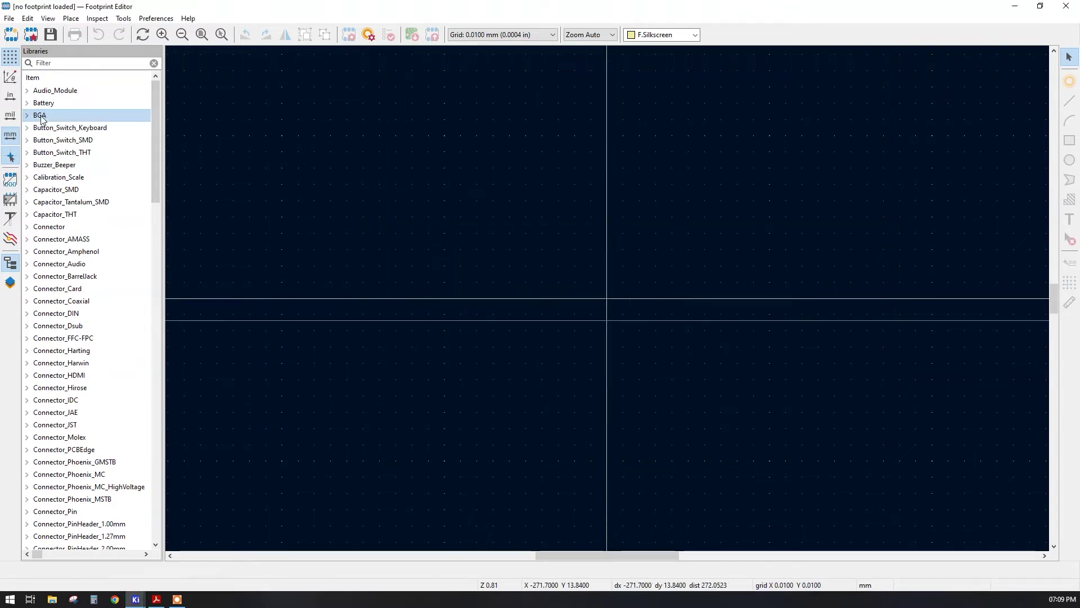
Step: Create a new footprint named PBGA in the BGA library
right_click(43, 117)
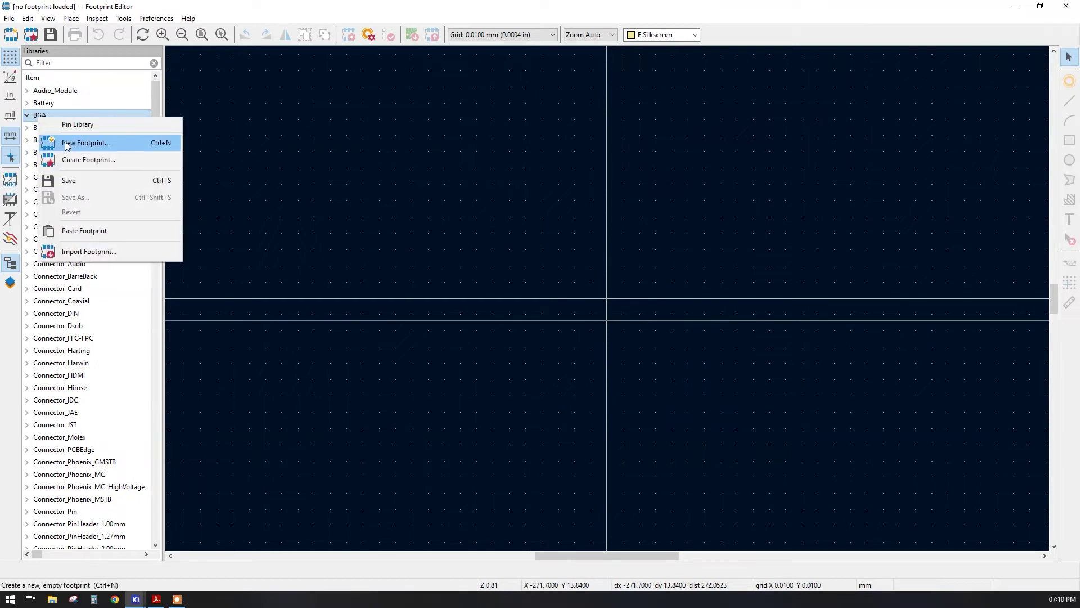
left_click(67, 142)
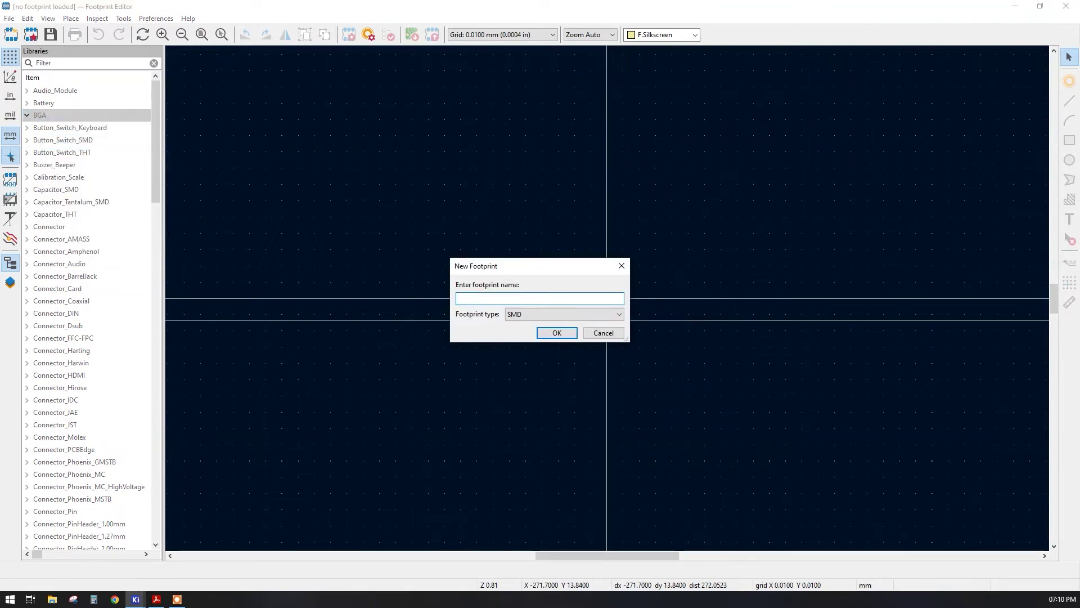
type("BGA")
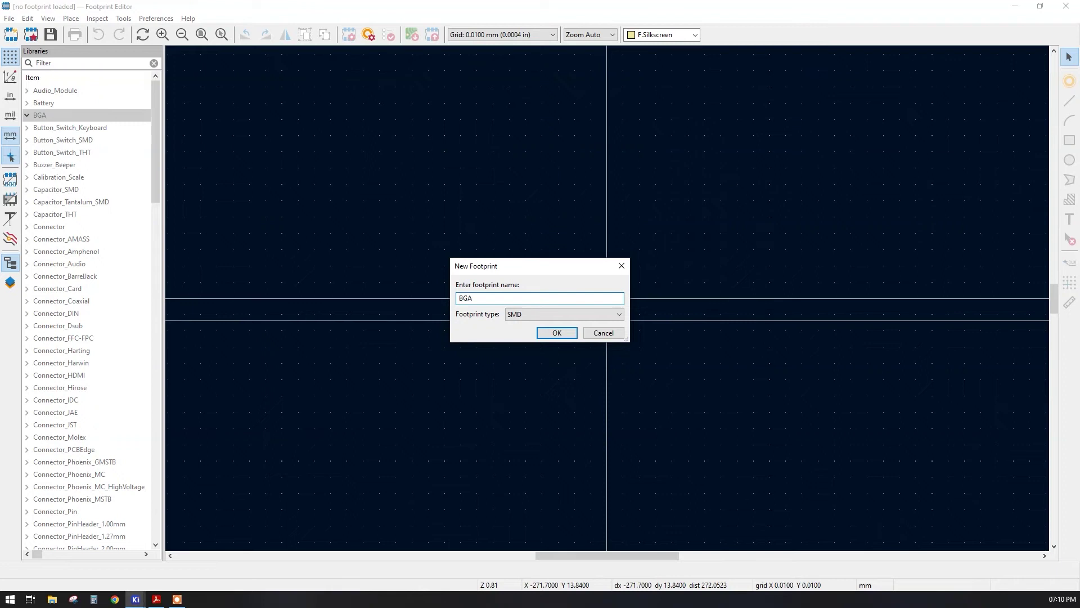
key("Home")
type("P")
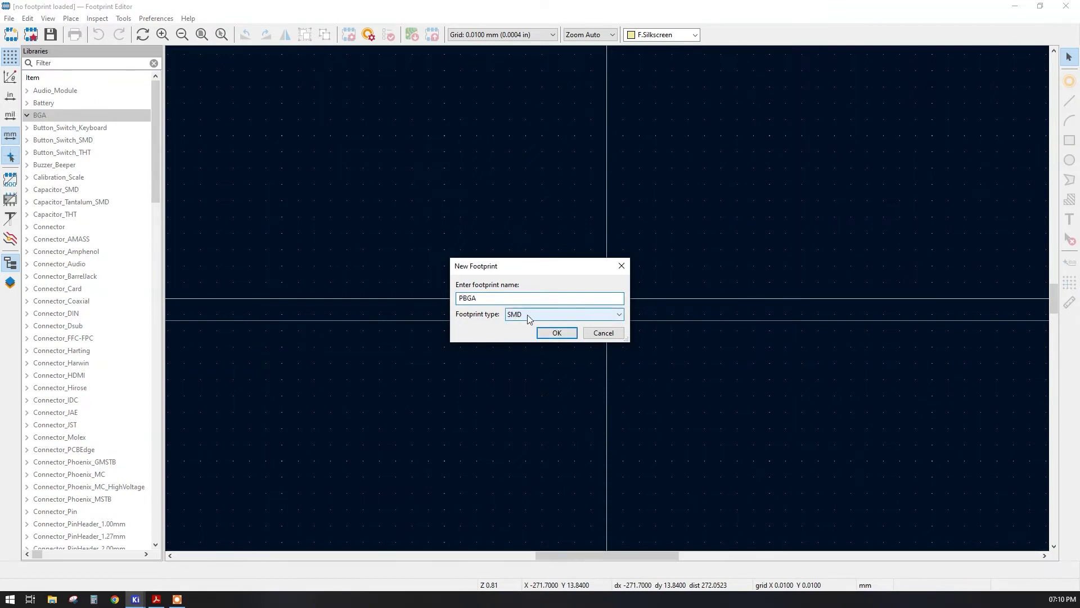
left_click(553, 333)
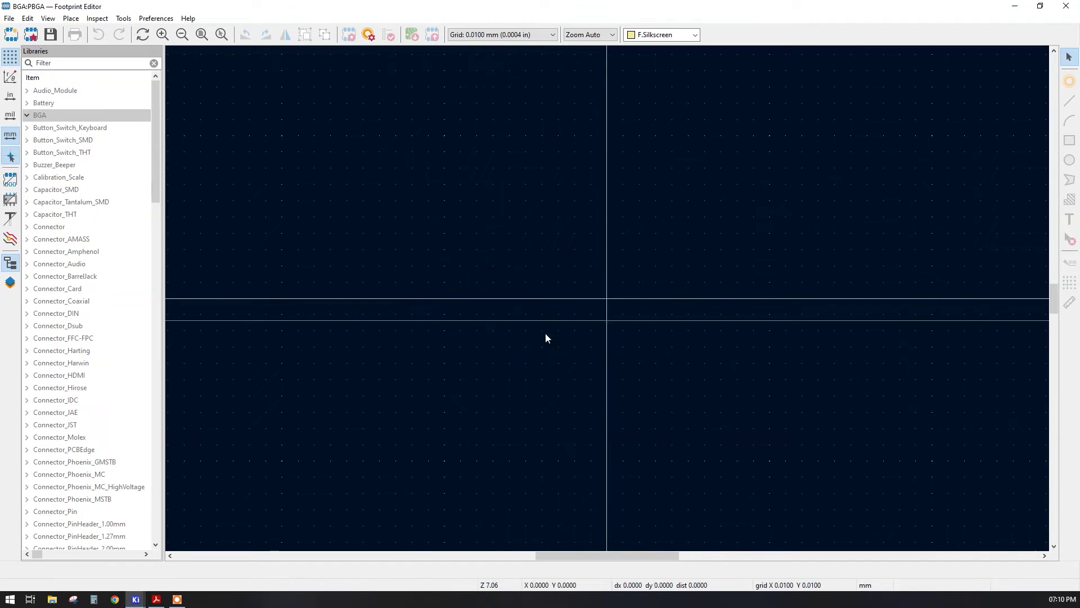
Step: Move the reference and value texts upward out of the drawing area
left_click_drag(663, 368, 548, 237)
left_click_drag(595, 323, 607, 107)
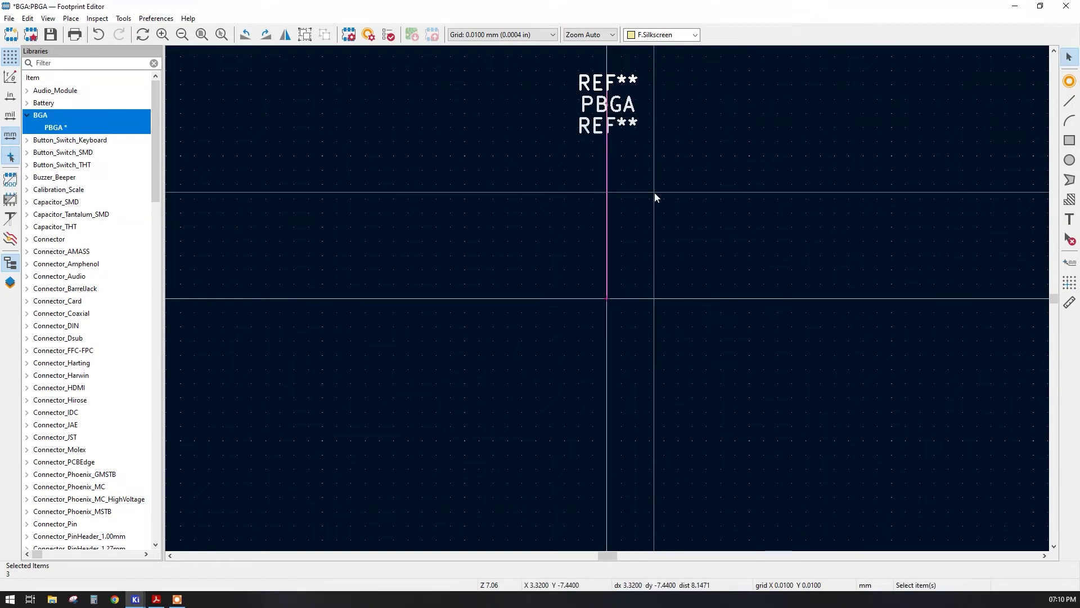
scroll(654, 193, "down", 2)
mouse_move(617, 290)
left_mouse_down()
mouse_move(550, 218)
mouse_move(588, 212)
left_mouse_up()
Step: Draw a rough silkscreen outline rectangle, then return to the datasheet drawing
left_click(771, 282)
left_click(1069, 140)
left_click(478, 278)
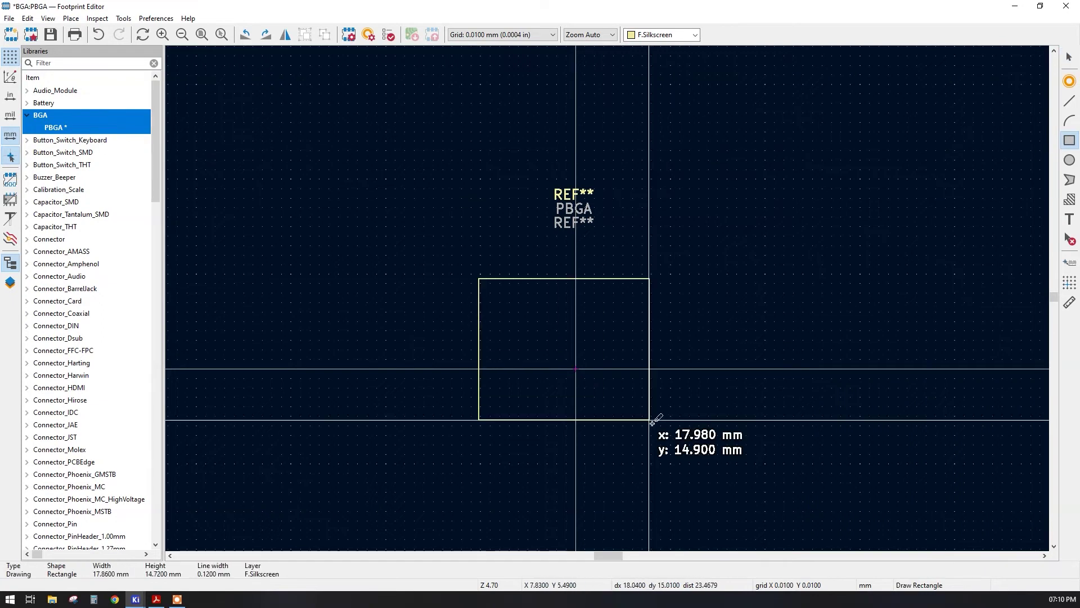
left_click(688, 459)
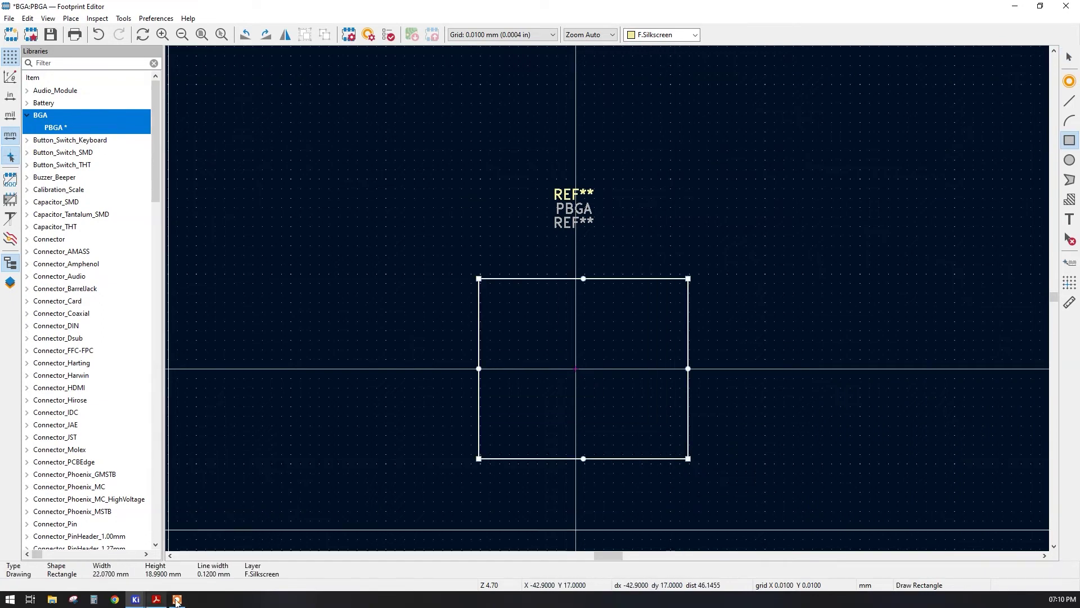
left_click(154, 600)
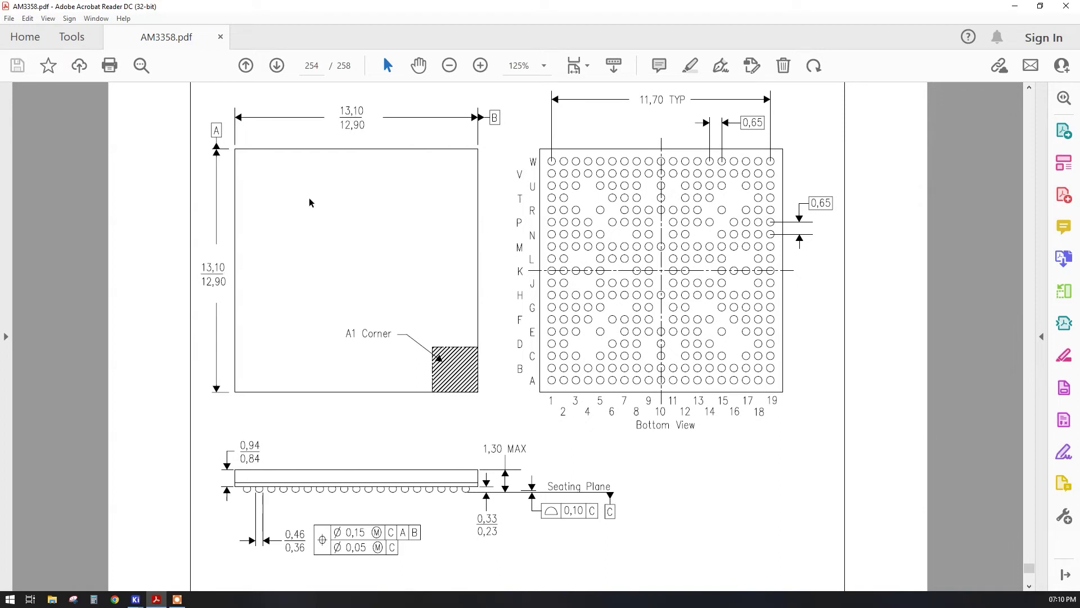
Step: Set Calculator to compact, keep-on-top mode beside the footprint editor
left_click(95, 600)
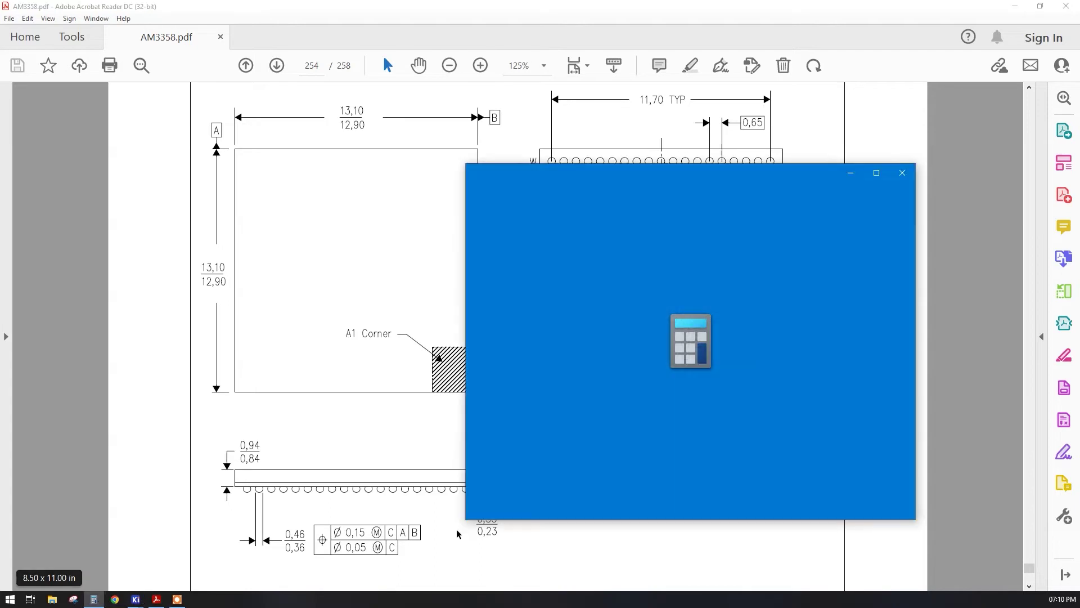
mouse_move(136, 601)
left_click(176, 580)
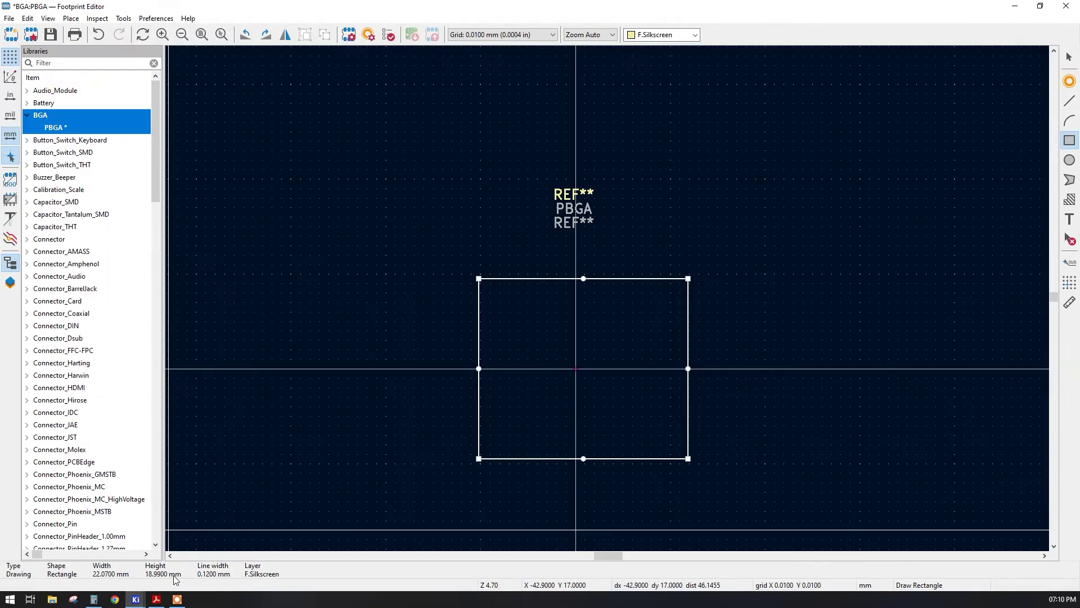
left_click(95, 600)
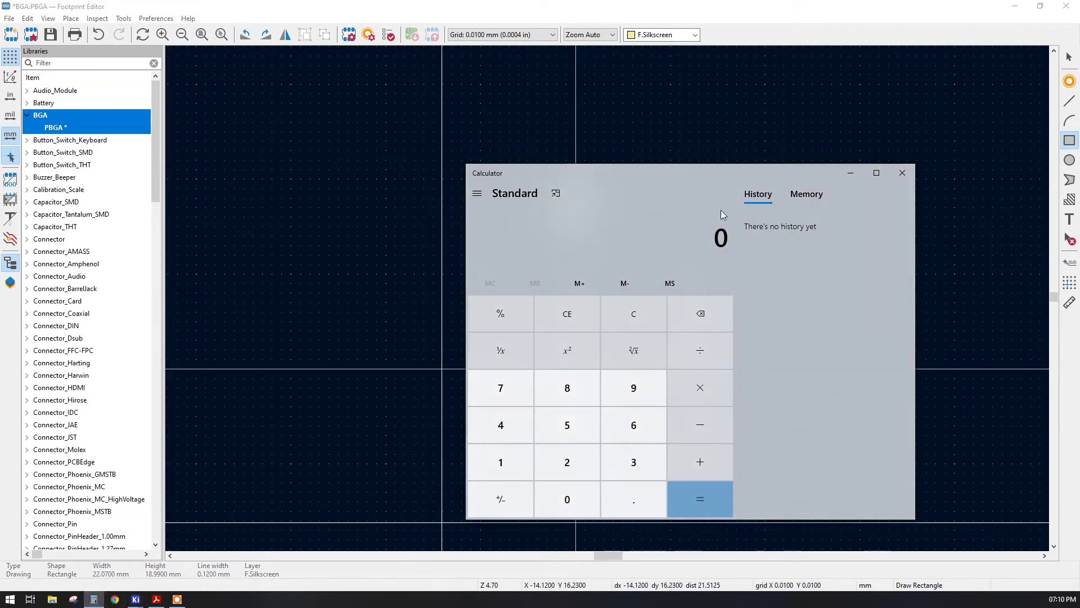
left_click_drag(742, 167, 890, 108)
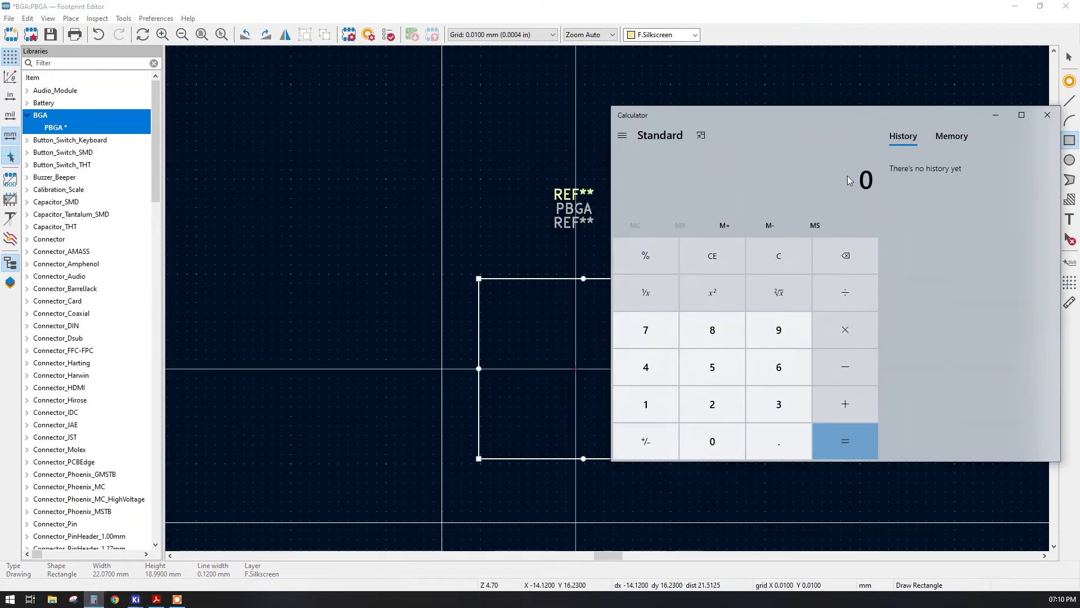
left_click(156, 599)
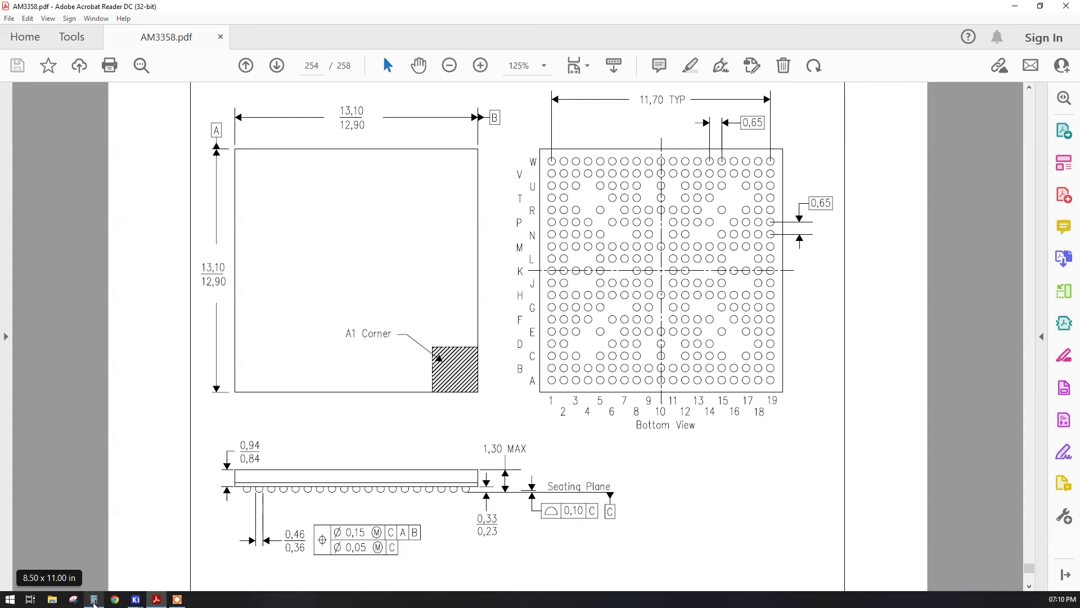
left_click(197, 554)
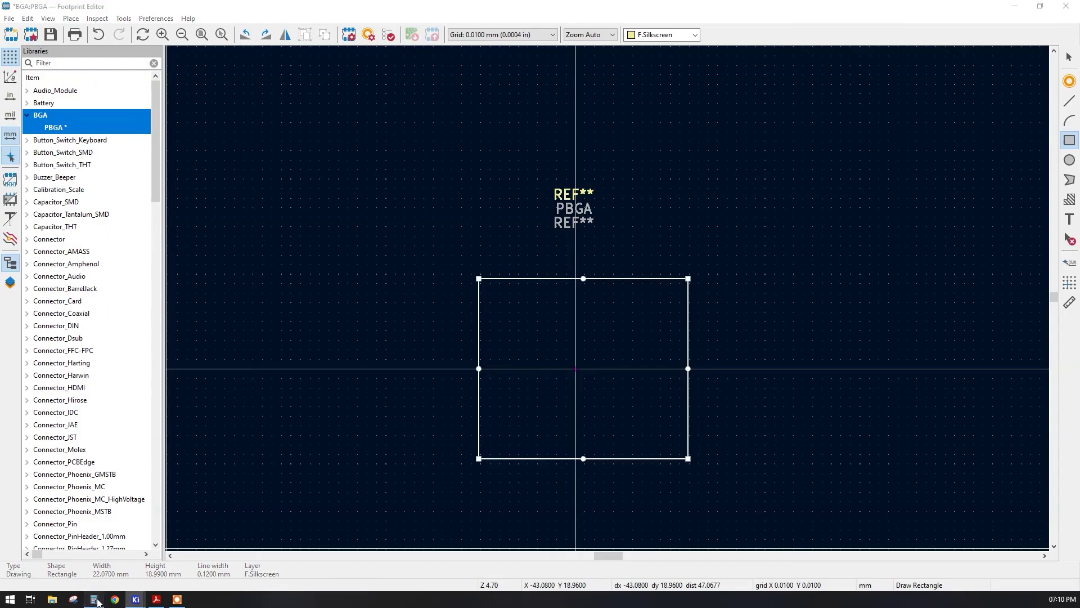
left_click(94, 599)
left_click(700, 135)
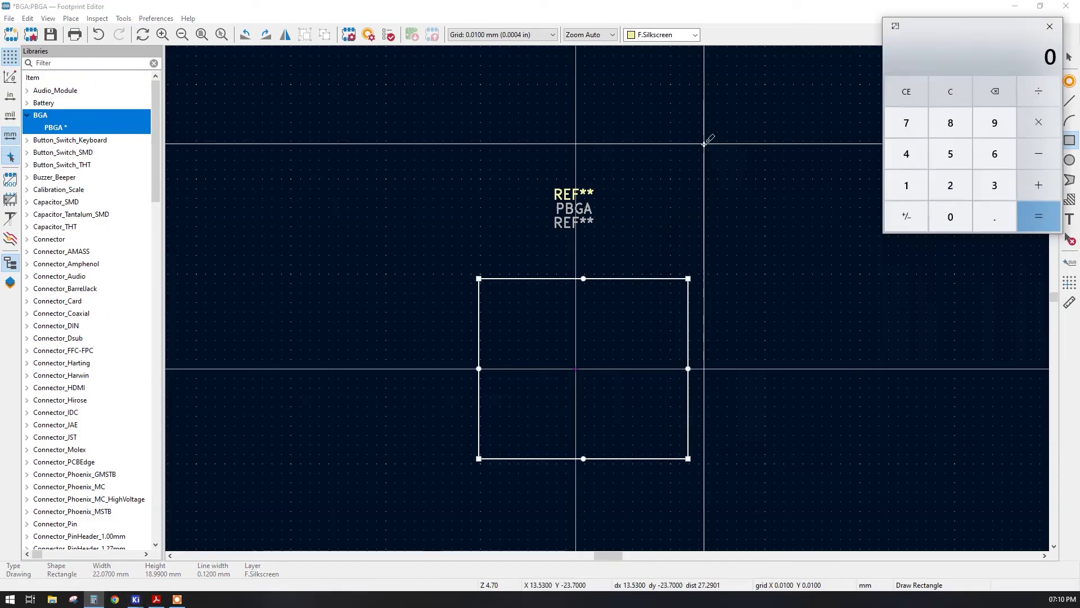
Step: Compute 13.10 ÷ 2 = 6.55 for the half body width, then close Calculator
left_click(910, 195)
left_click(993, 186)
left_click(994, 216)
left_click(906, 186)
left_click(950, 217)
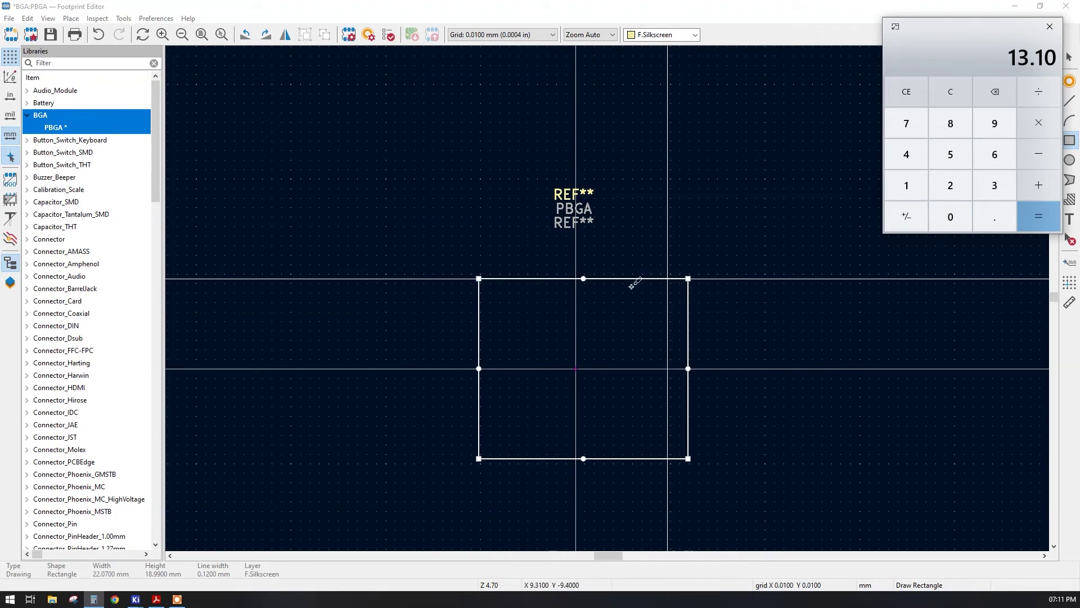
left_click(1038, 92)
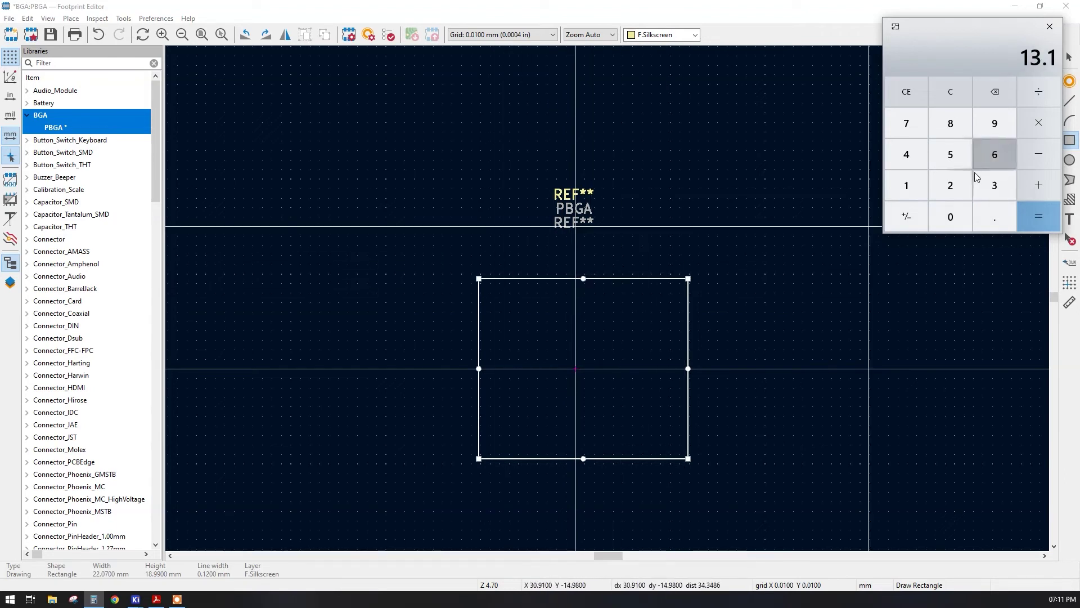
left_click(950, 185)
left_click(1038, 216)
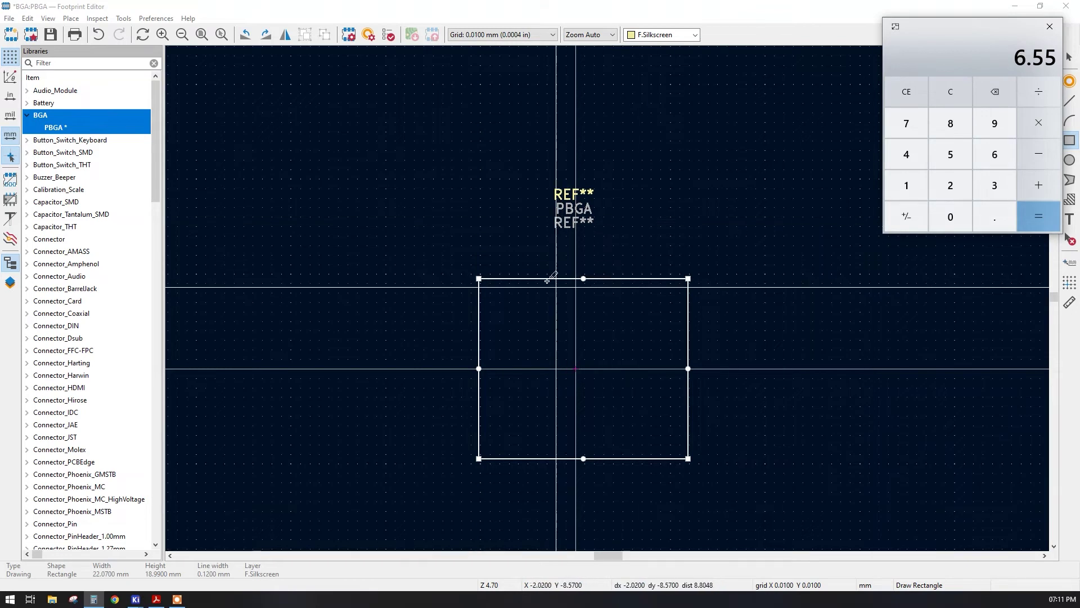
key("Escape")
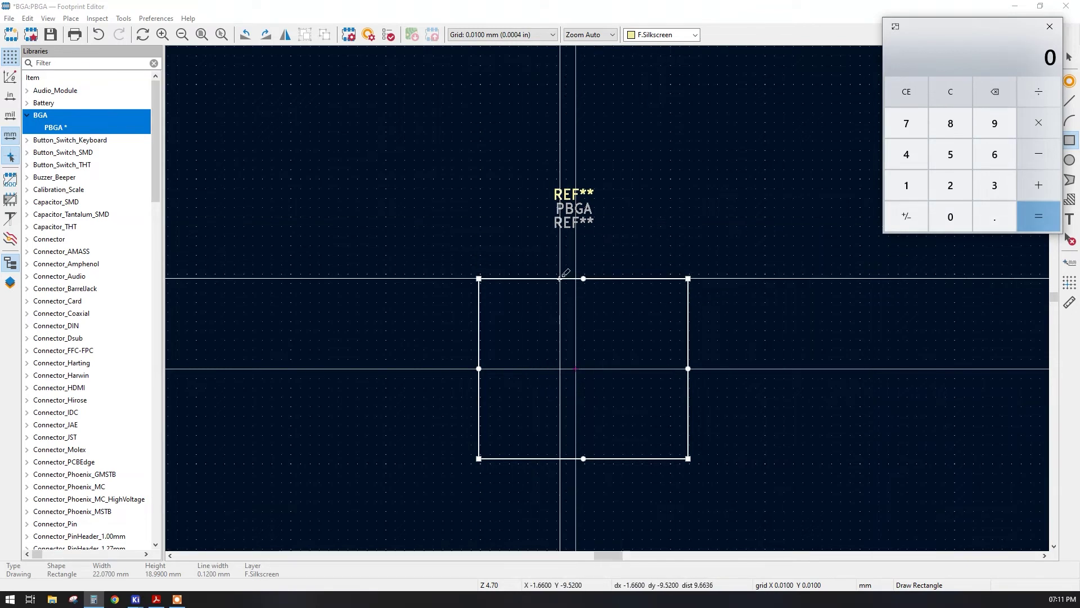
left_click(1049, 25)
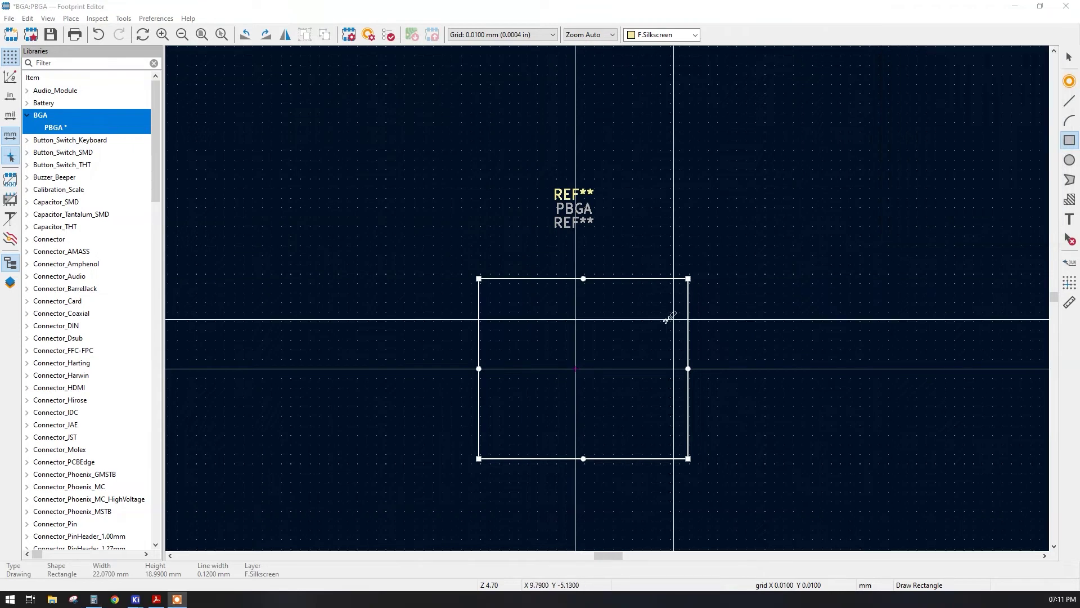
Step: Set the silkscreen rectangle to start -6.55/-6.55 and end 6.55/6.55
key("Escape")
left_click(671, 281)
double_click(670, 281)
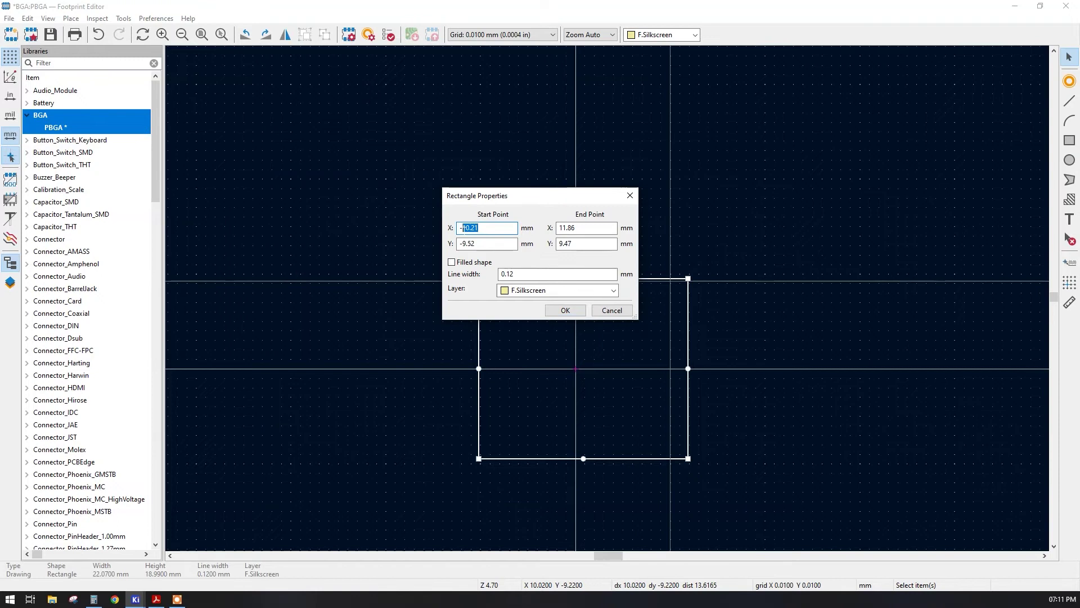
type("-6.55")
key("Tab")
type(".55")
key("Tab")
type("6.55")
key("Tab")
type("6.55")
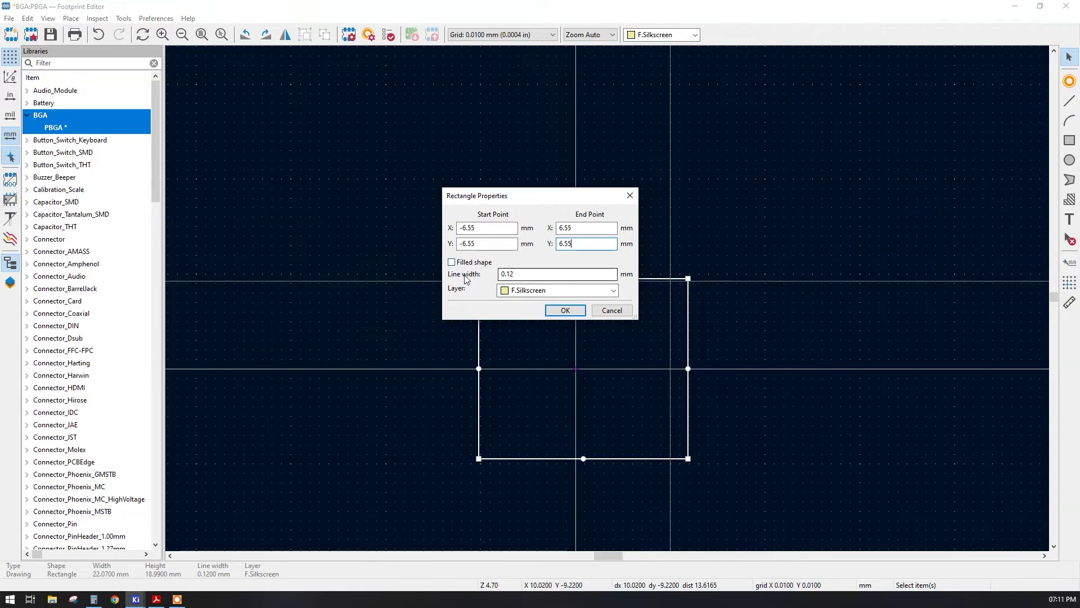
left_click(573, 313)
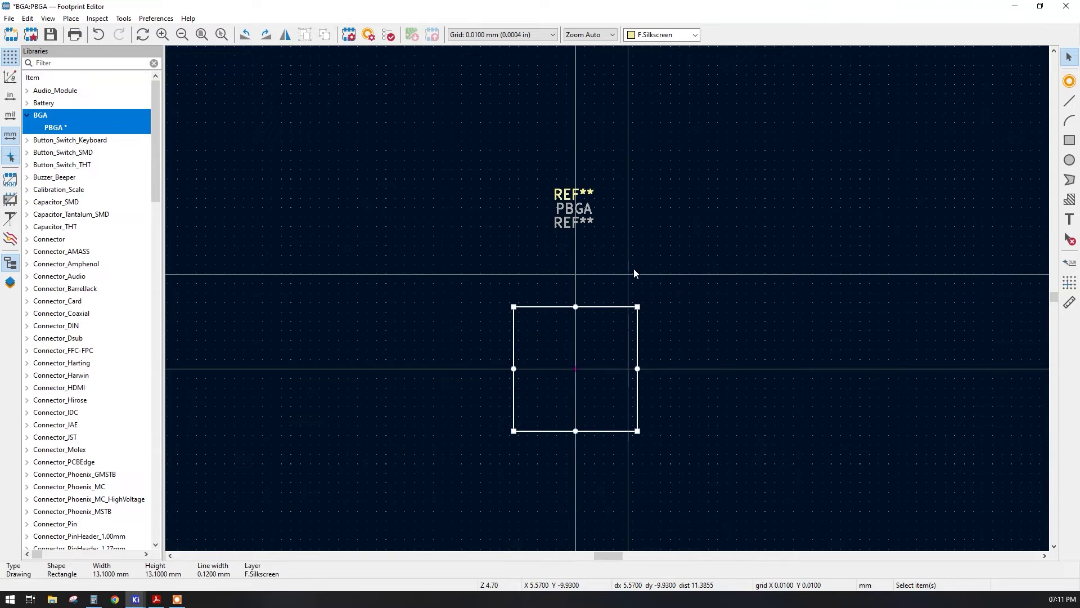
Step: Move the reference and value texts down toward the outline and view the datasheet
left_click_drag(634, 270, 543, 186)
left_click_drag(570, 232, 579, 285)
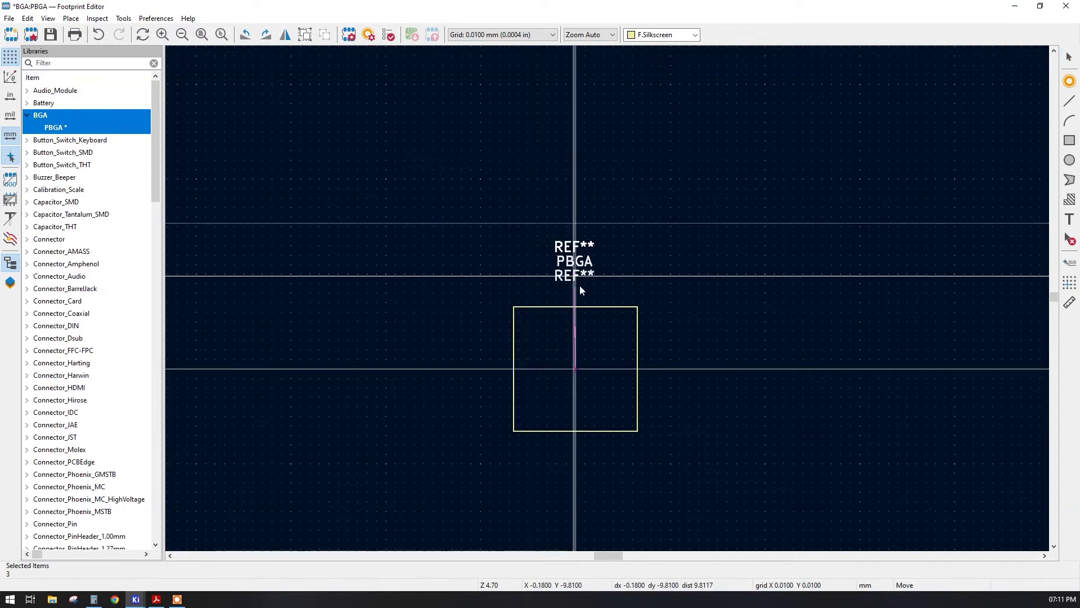
scroll(607, 298, "up", 5)
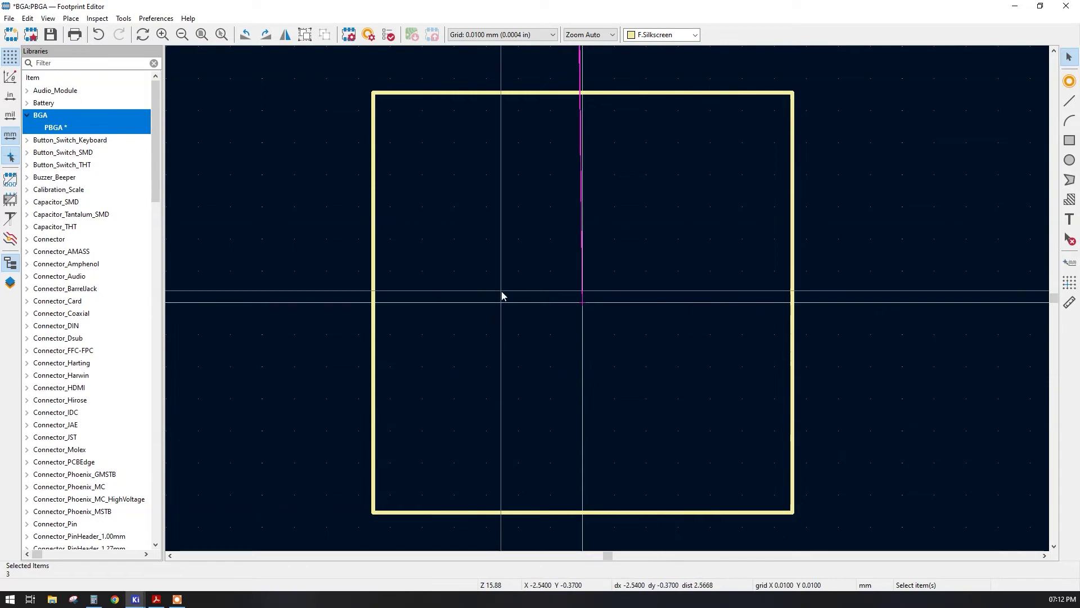
left_click(157, 599)
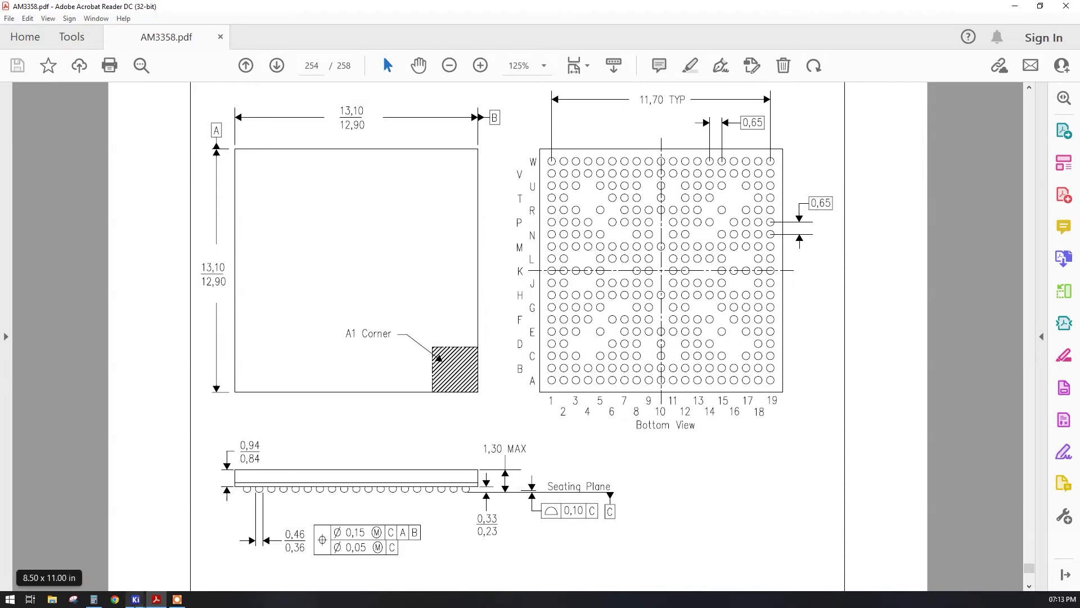
Step: Go back to the PBGA footprint after checking the datasheet and list the grid sizes
mouse_move(136, 598)
left_click(197, 569)
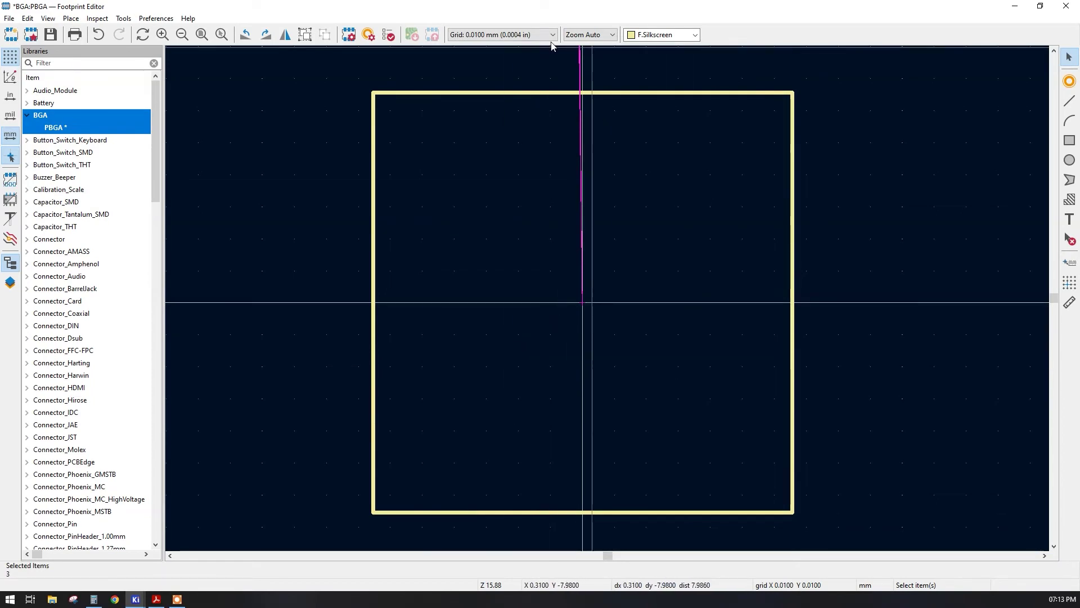
left_click(156, 598)
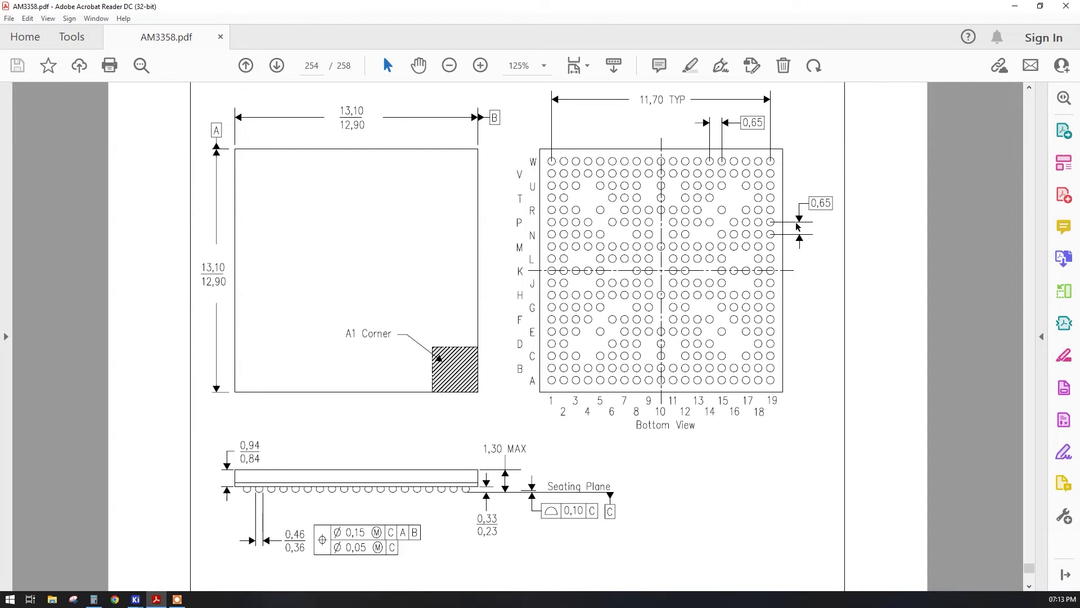
mouse_move(136, 598)
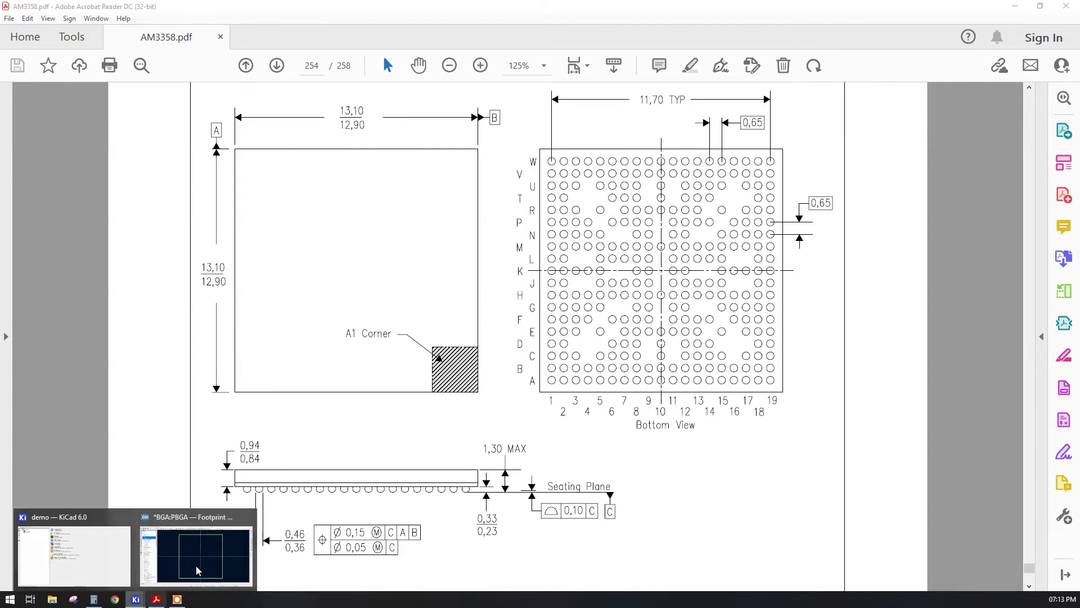
left_click(198, 562)
left_click(492, 35)
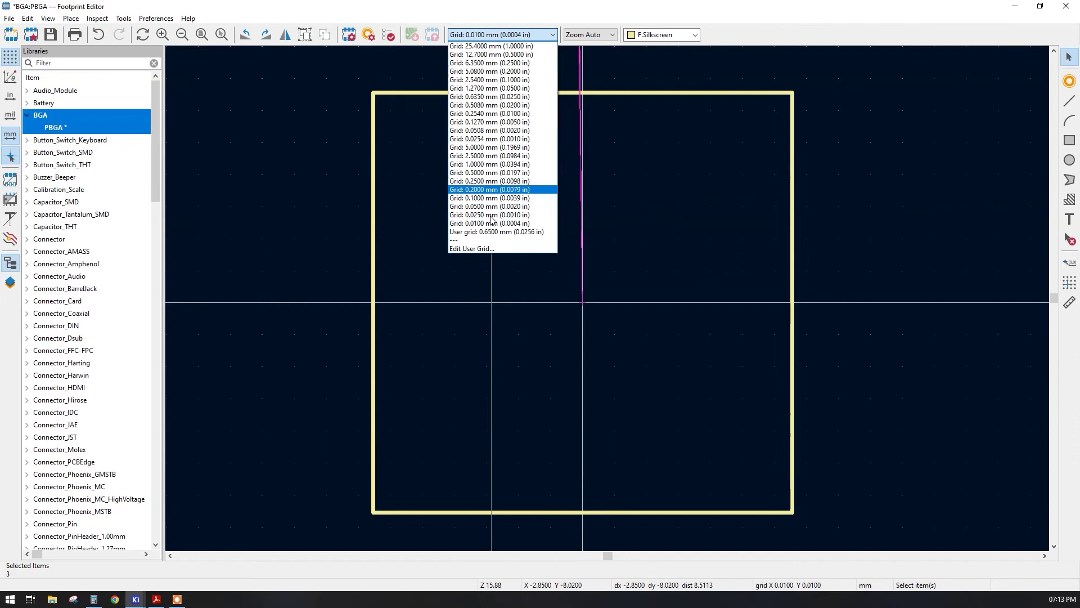
Step: Set a 0.65 mm user grid in X and Y and make it the active grid
left_click(476, 249)
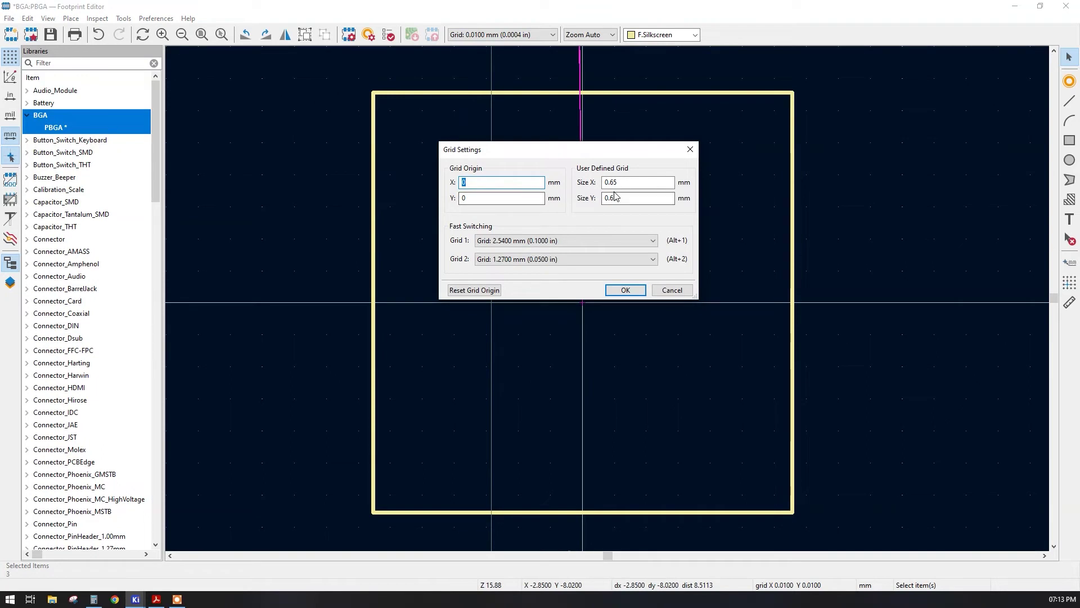
key("Tab")
key("Tab")
key("Tab")
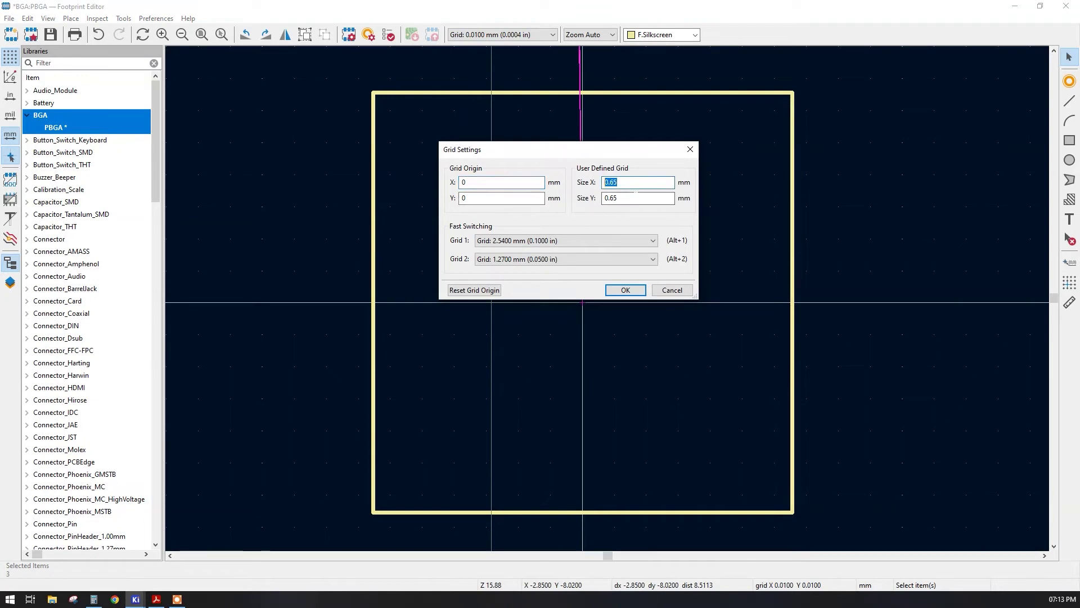
key("shift+Tab")
left_click(625, 290)
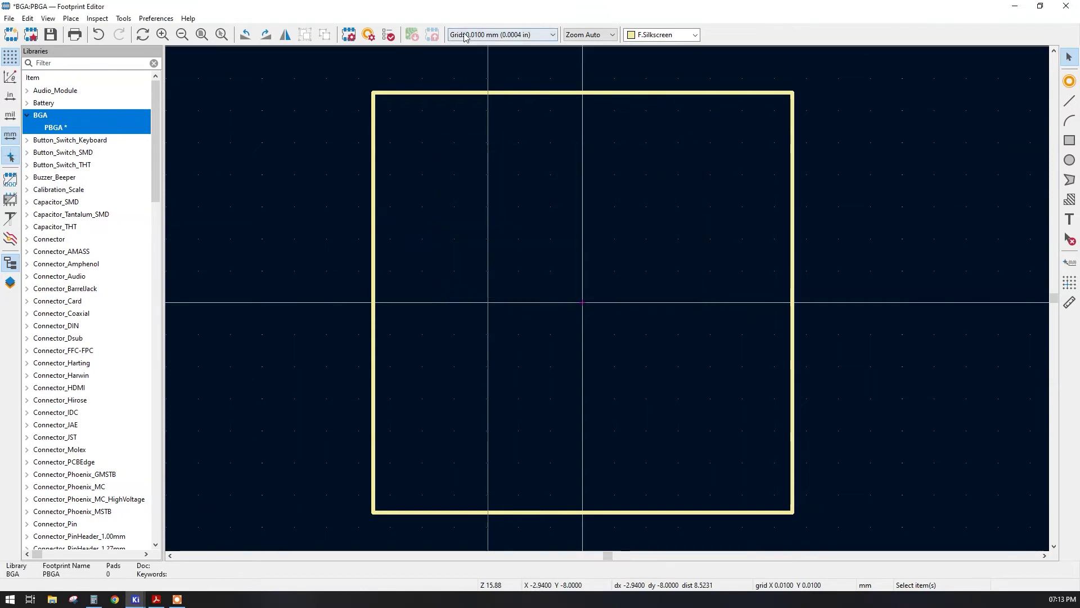
left_click(507, 34)
left_click(502, 232)
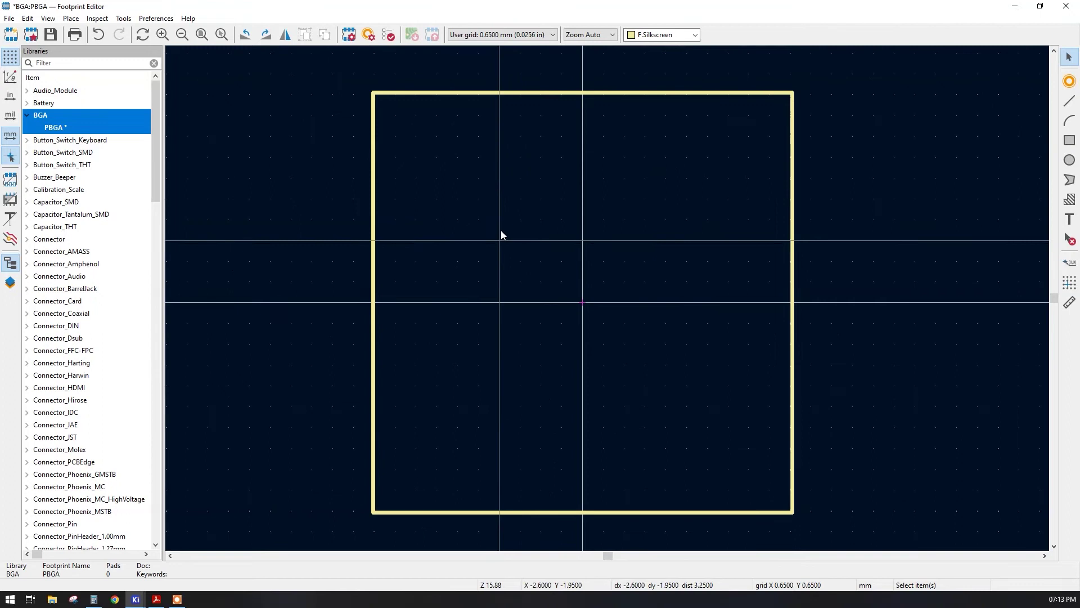
Step: Place pad 1 inside the silkscreen square, then bring up the AM3358 drawing
left_click(1070, 82)
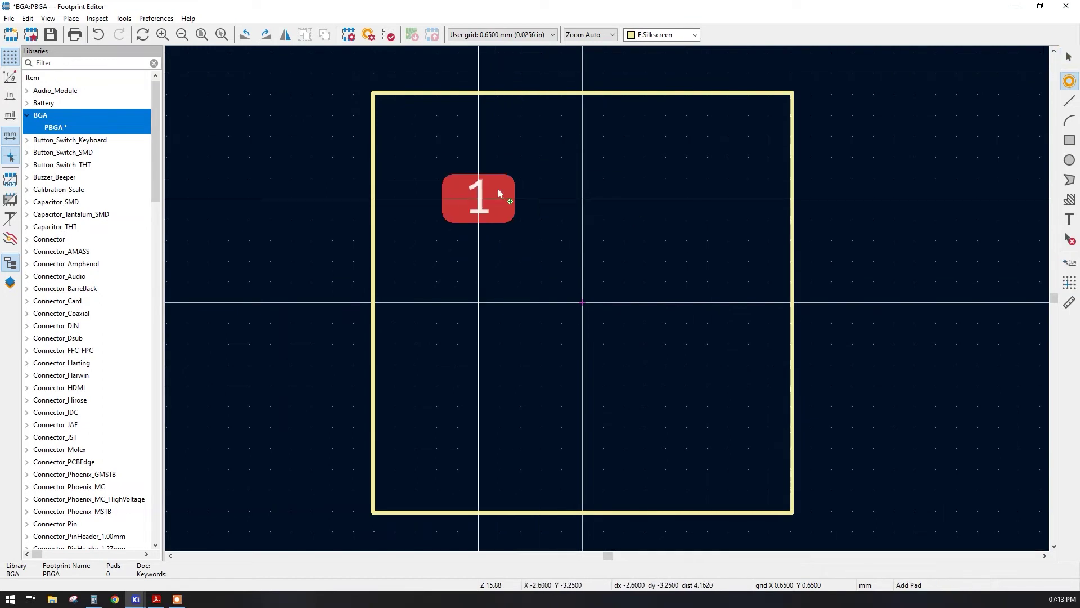
left_click(485, 185)
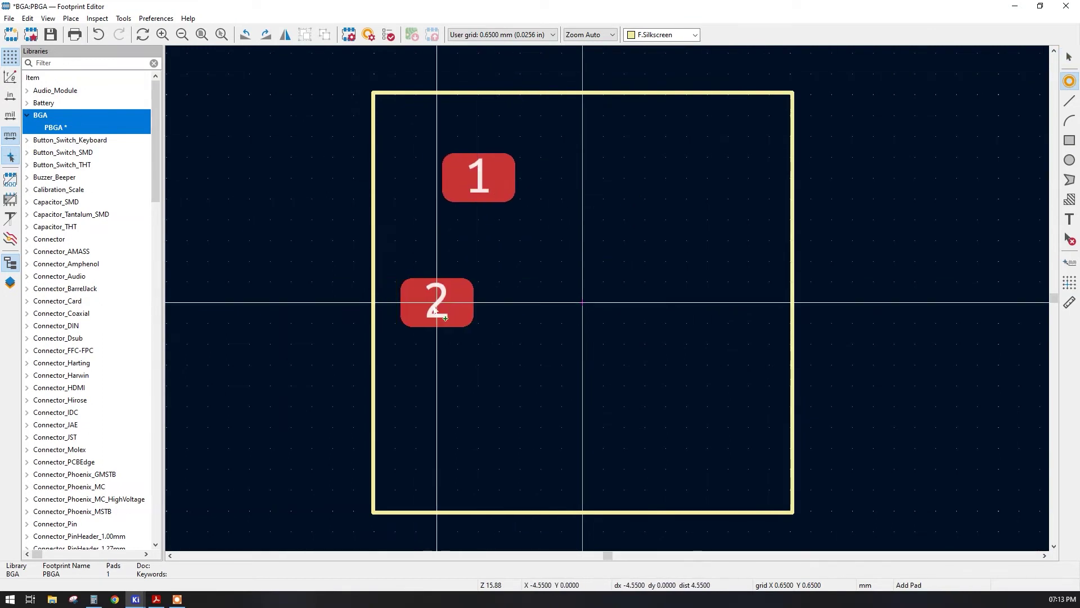
key("Escape")
left_click(157, 600)
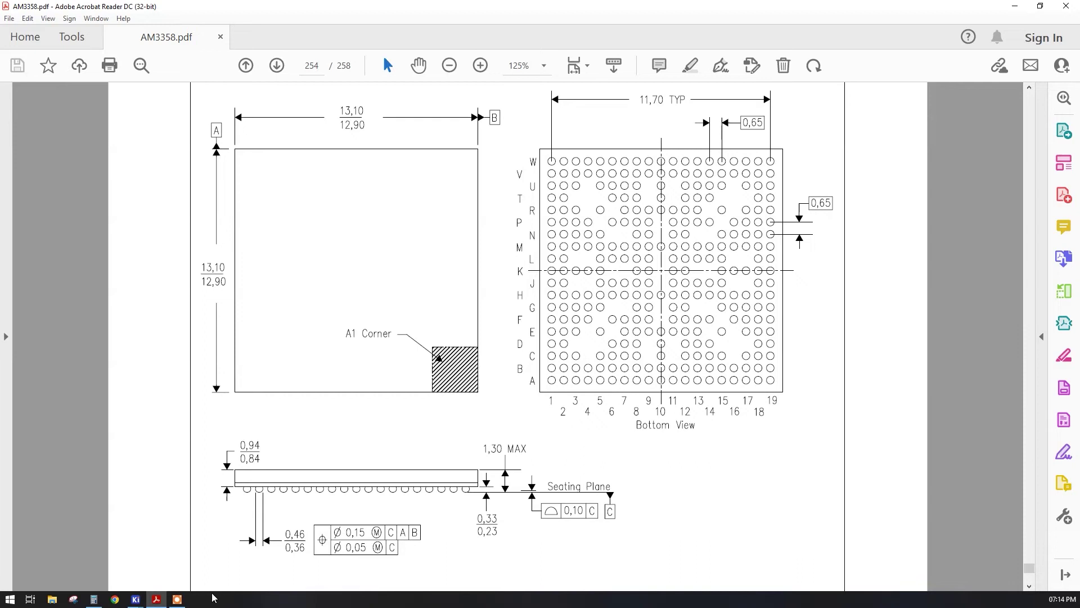
Step: Change pad 1's shape to circular in its properties
mouse_move(136, 599)
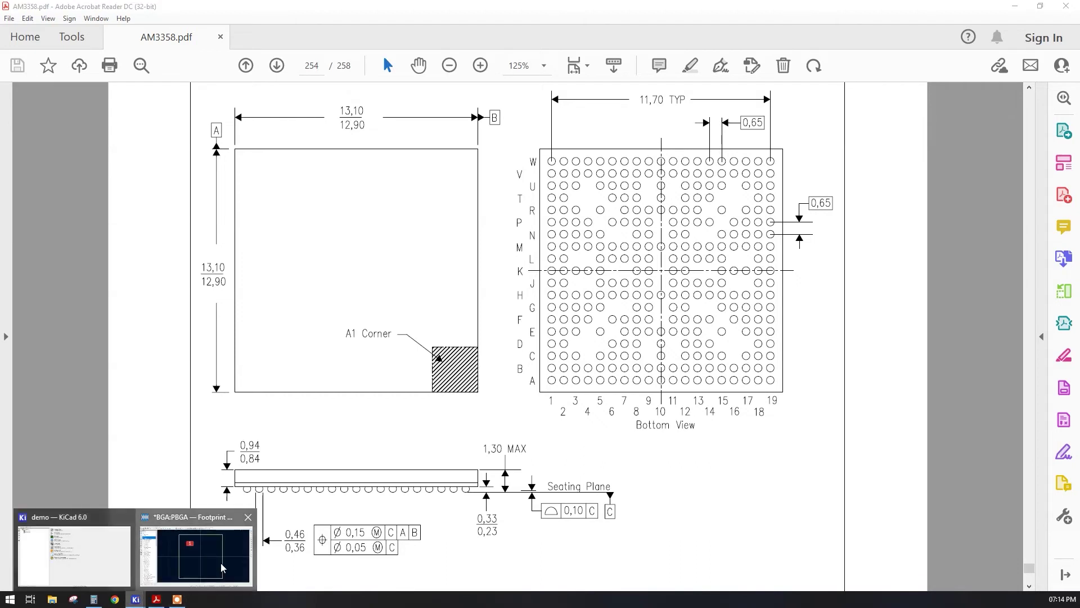
left_click(220, 563)
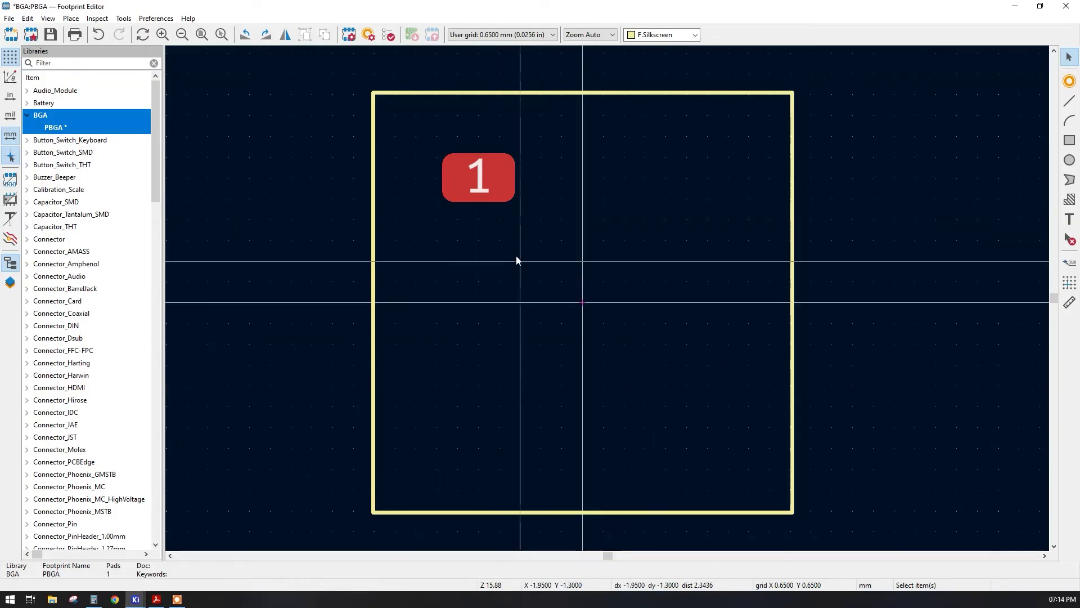
left_click(502, 199)
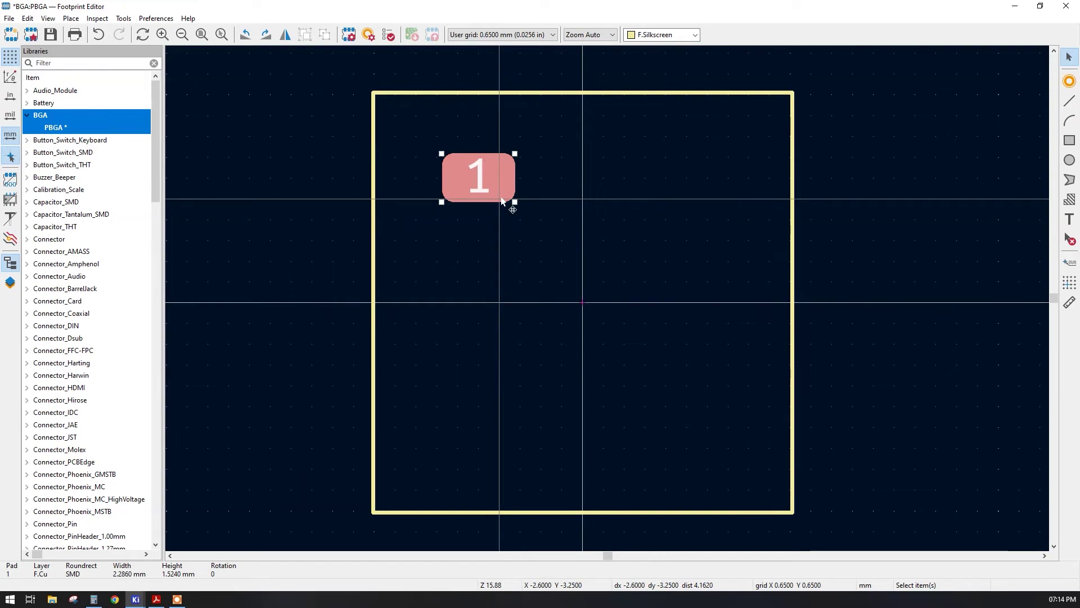
double_click(503, 199)
left_click(388, 242)
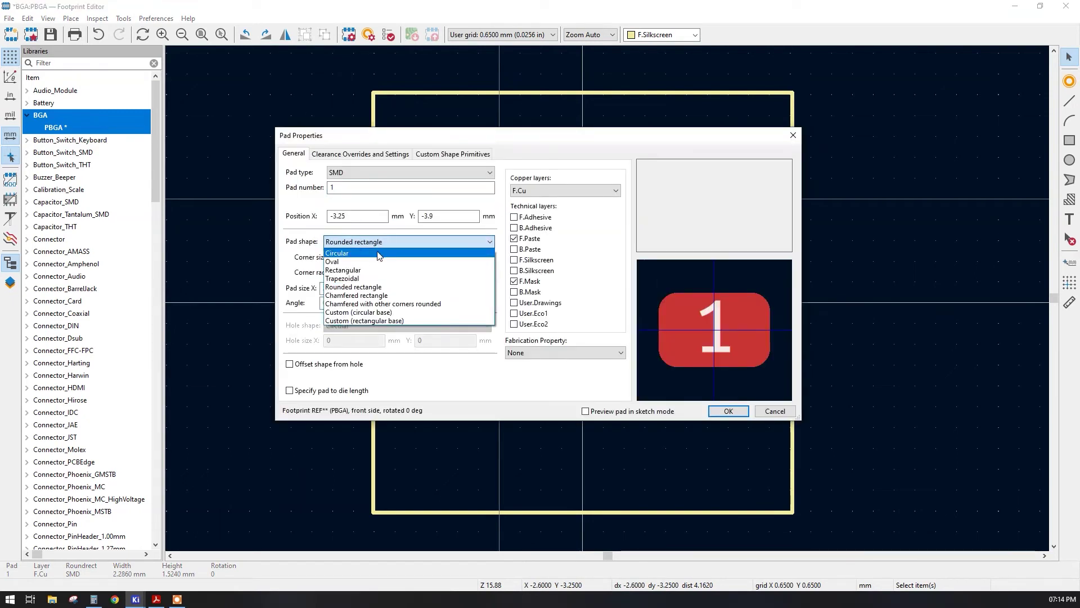
left_click(378, 254)
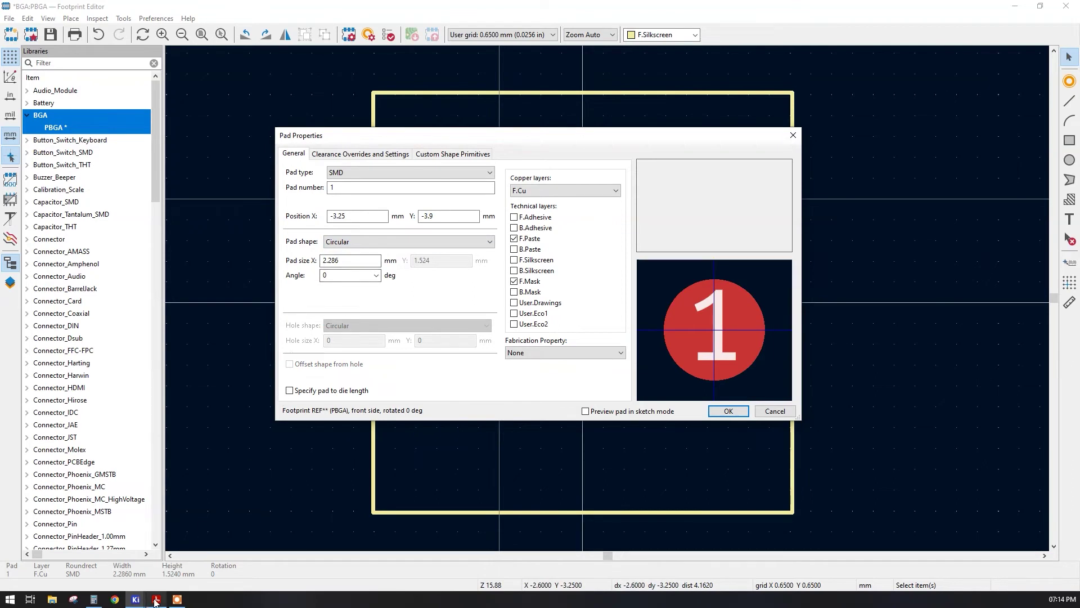
Step: Check the ball size in the datasheet and set pad 1's diameter to 0.46 mm
left_click(156, 599)
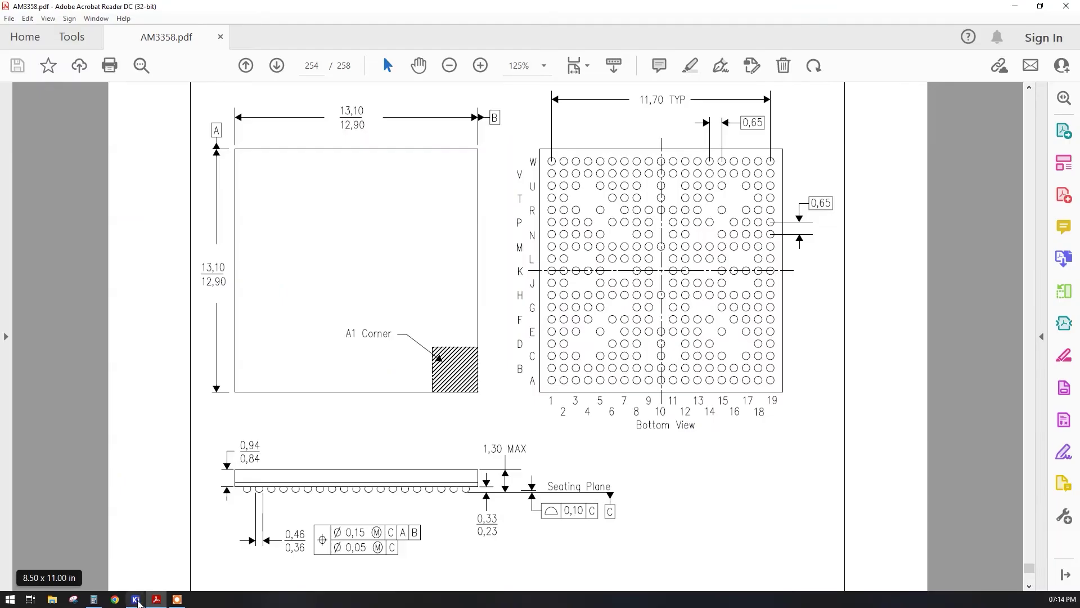
mouse_move(135, 600)
left_click(194, 554)
double_click(368, 259)
type("0.46")
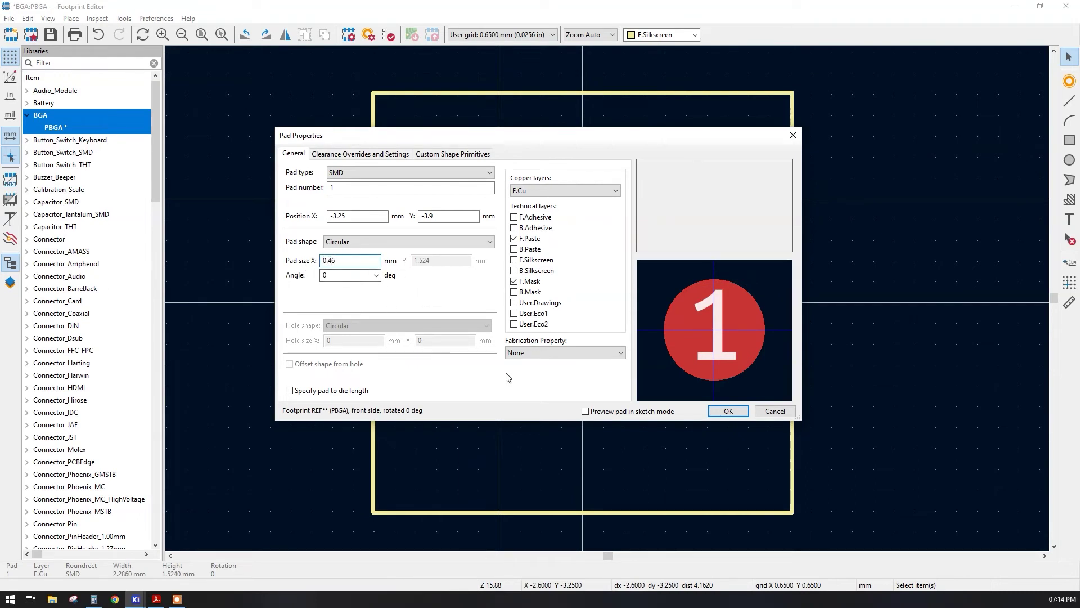
left_click(728, 411)
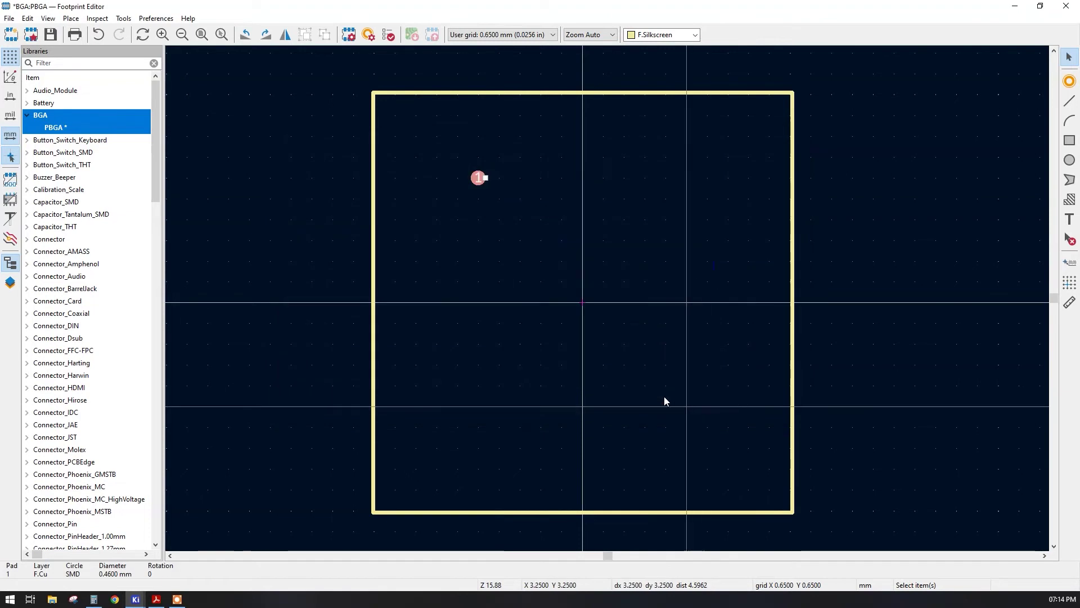
Step: Keep the 0.65 mm user grid and move pad 1 to the outline's top-left corner
scroll(485, 184, "up", 3)
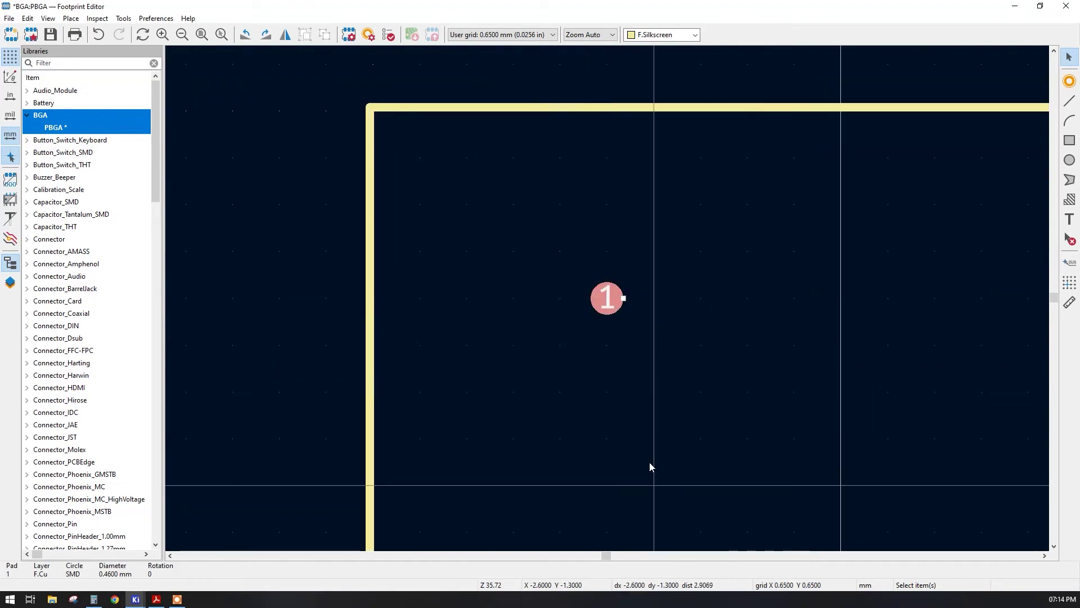
left_click(503, 35)
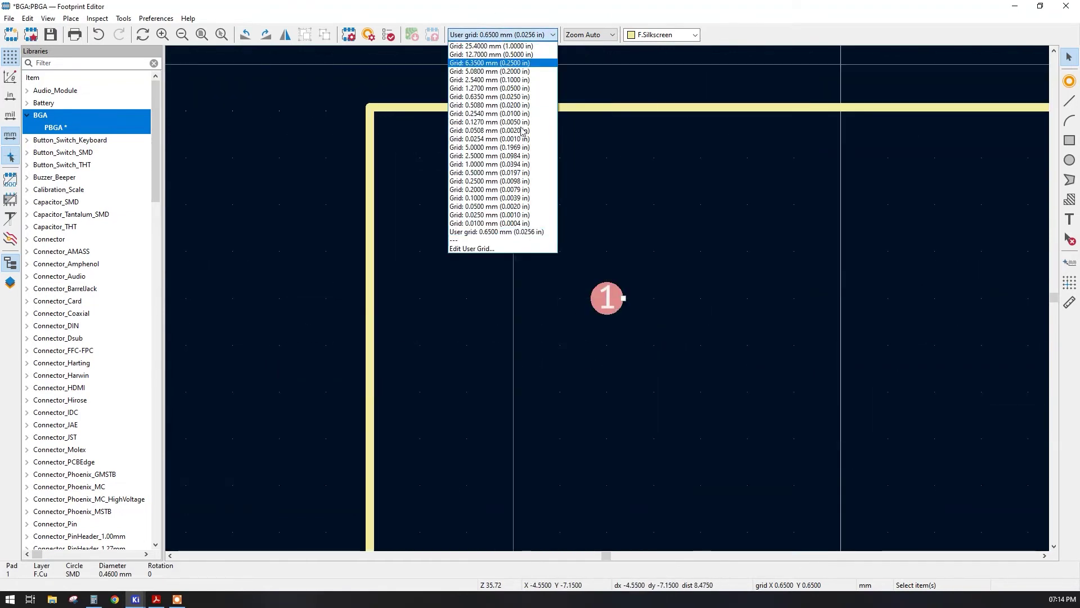
left_click(514, 235)
left_click_drag(679, 352, 581, 268)
key("ctrl+x")
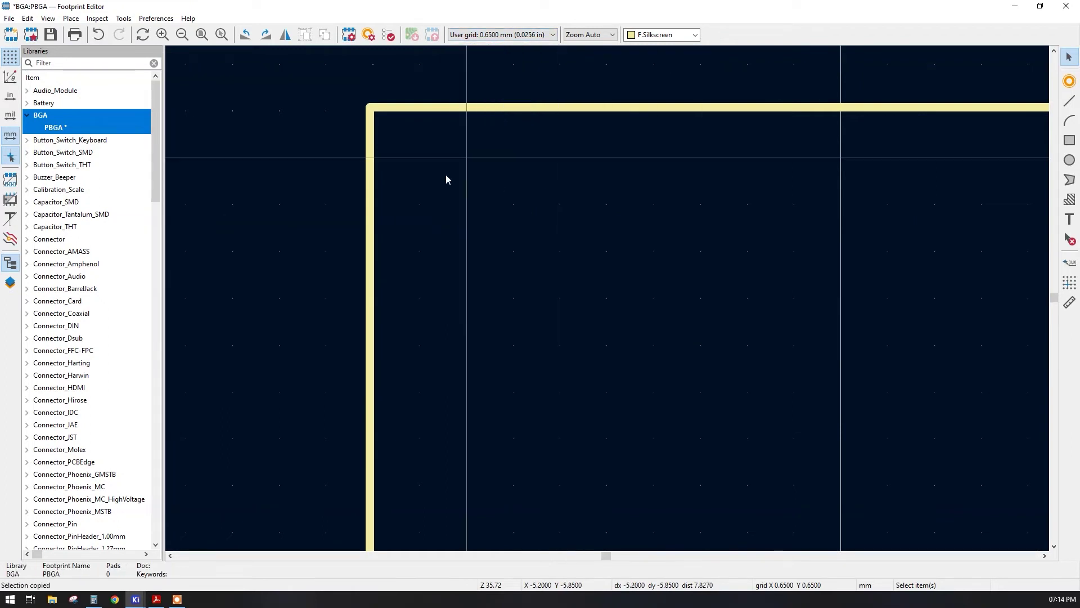
key("ctrl+v")
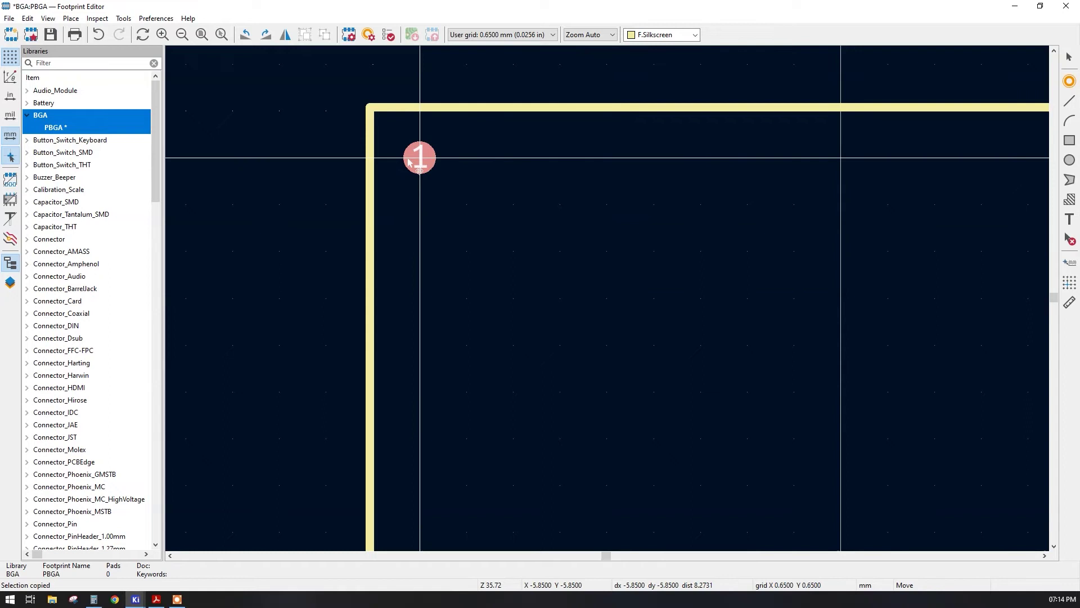
Step: Add four copies of pad 1 in a row at 0.65 mm pitch, then bring back the datasheet
key("ctrl+v")
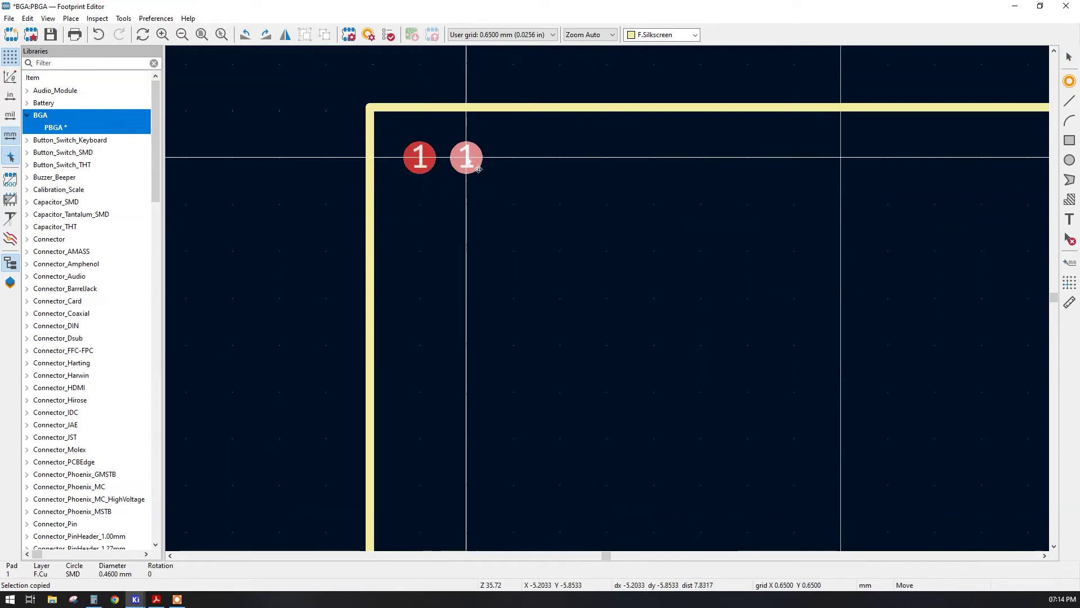
left_click(472, 161)
key("ctrl+v")
left_click(521, 161)
key("ctrl+v")
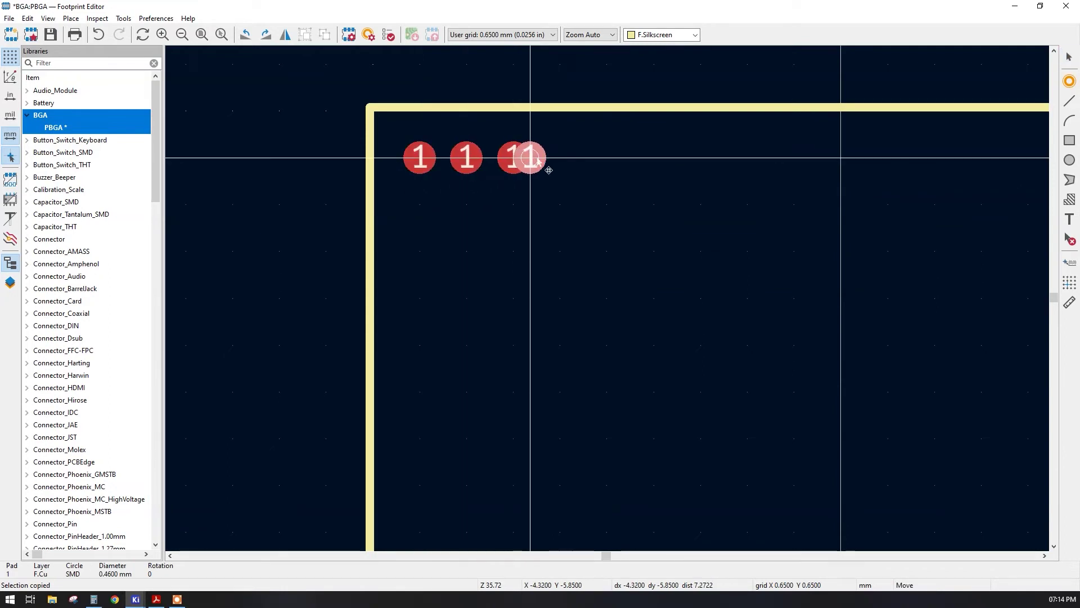
left_click(560, 157)
key("ctrl+v")
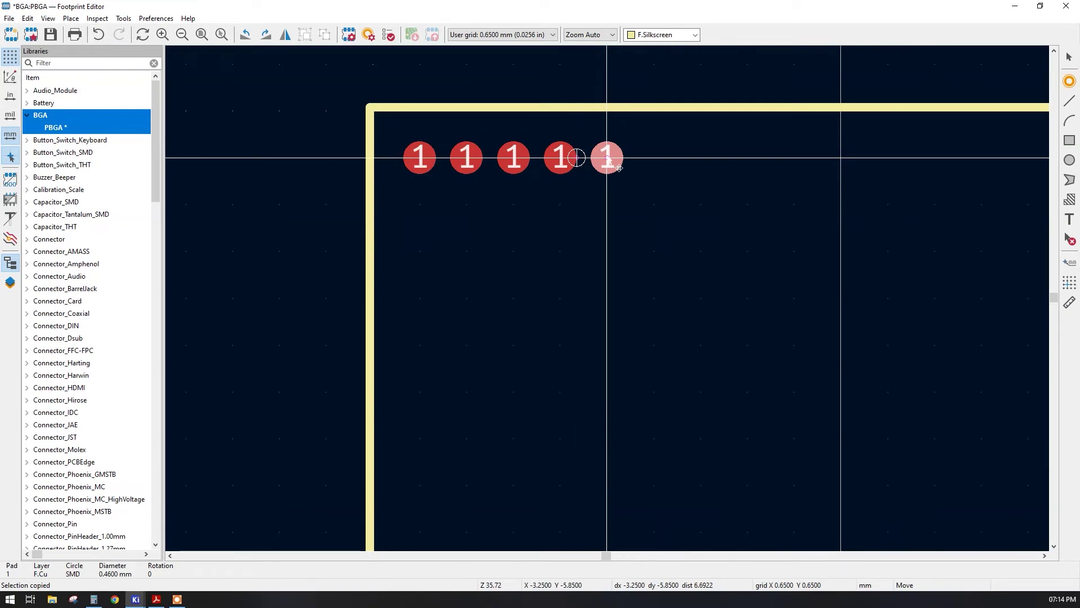
left_click(606, 157)
left_click(157, 599)
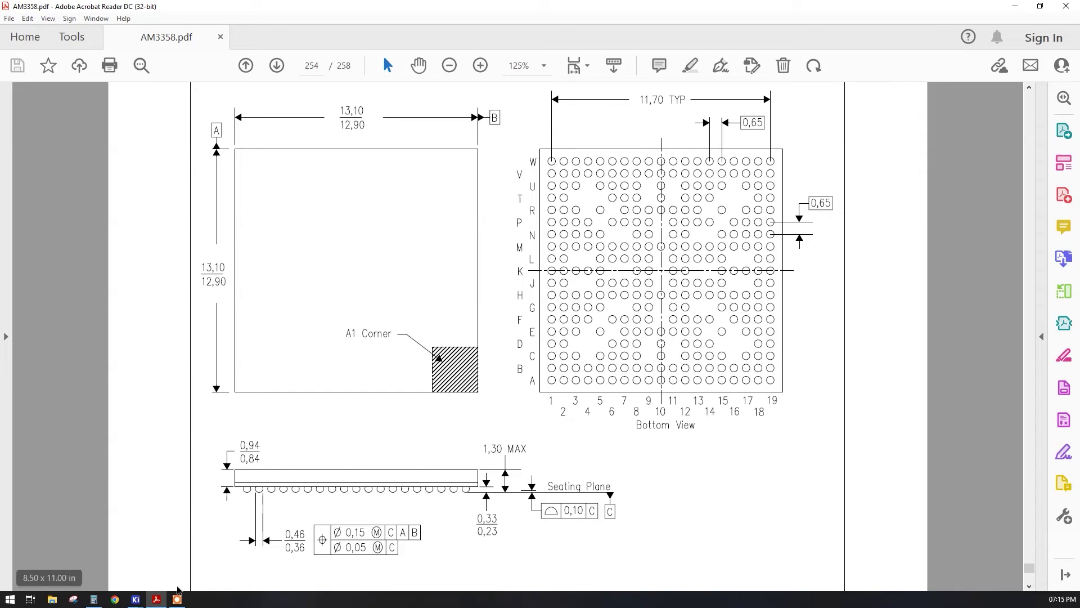
Step: Back in the footprint editor, extend the top row with five more pad copies
left_click(138, 598)
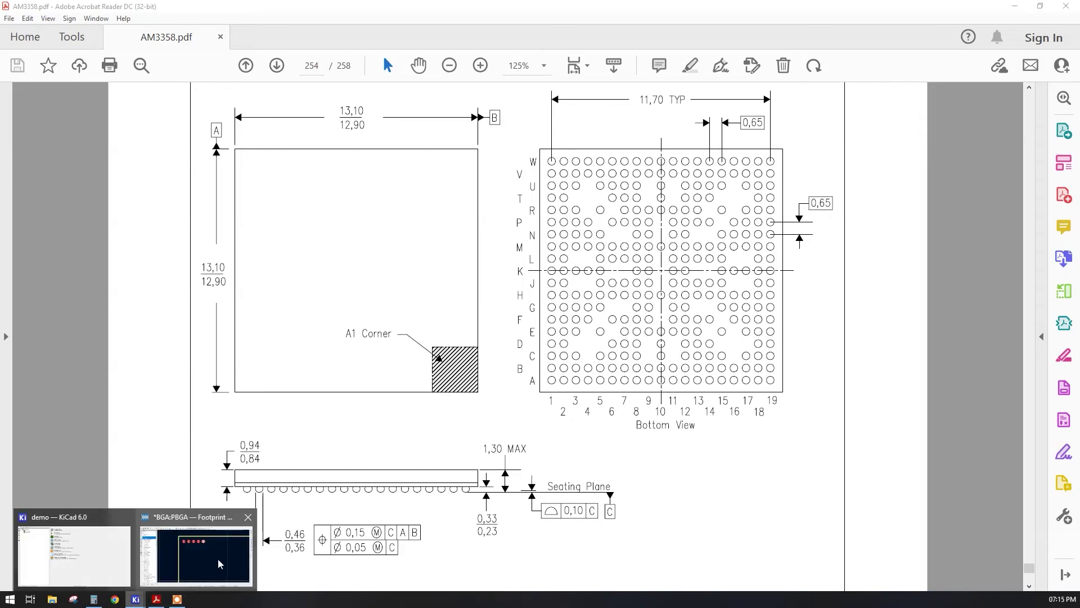
left_click(218, 558)
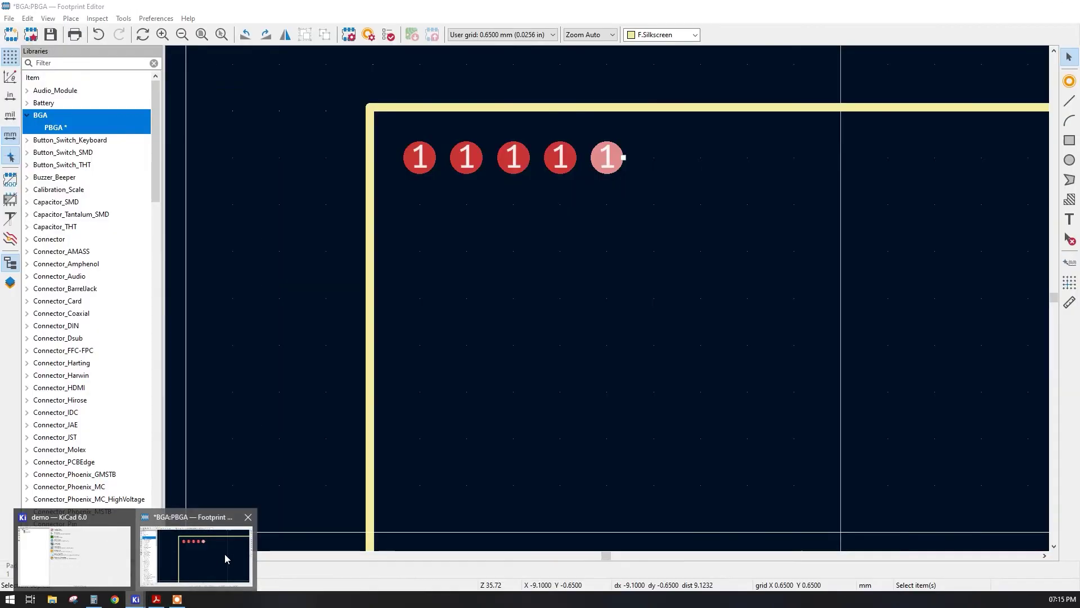
key("ctrl+v")
left_click(670, 165)
key("ctrl+v")
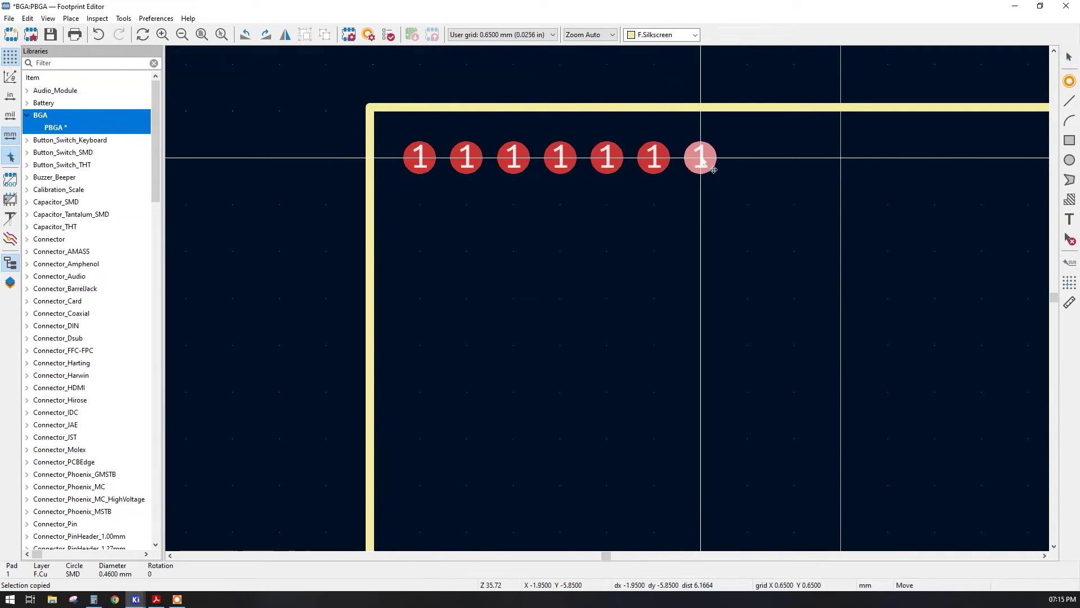
left_click(712, 169)
key("ctrl+v")
left_click(763, 169)
key("ctrl+v")
left_click(810, 169)
key("ctrl+v")
left_click(857, 177)
Step: Continue placing nine more pad copies along the top row toward the outline's right edge
middle_click_drag(857, 177, 554, 207)
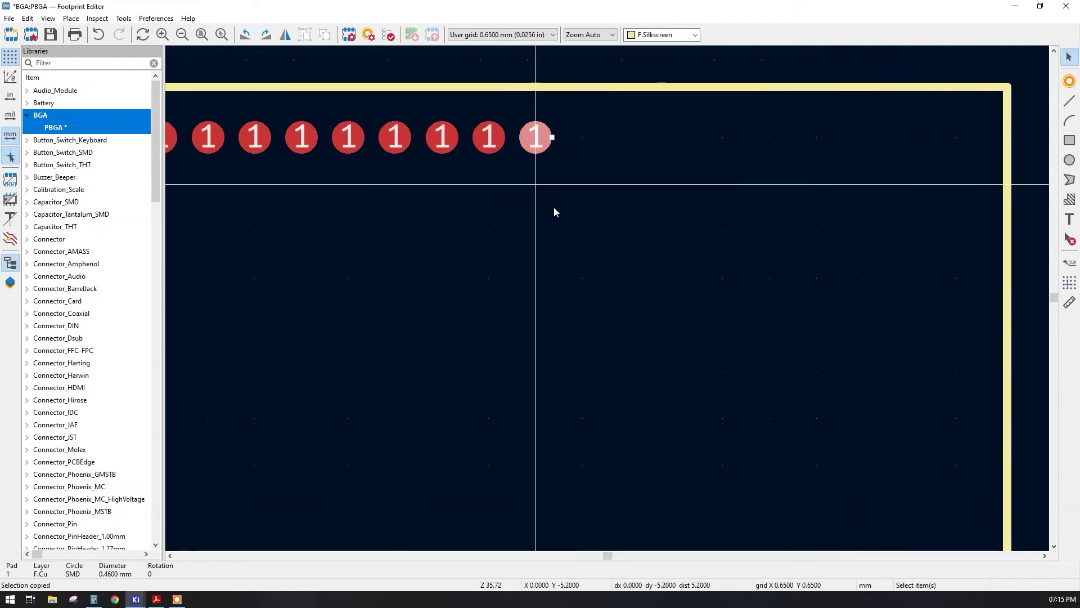
key("ctrl+v")
left_click(599, 143)
key("ctrl+v")
left_click(645, 149)
key("ctrl+v")
left_click(691, 147)
key("ctrl+v")
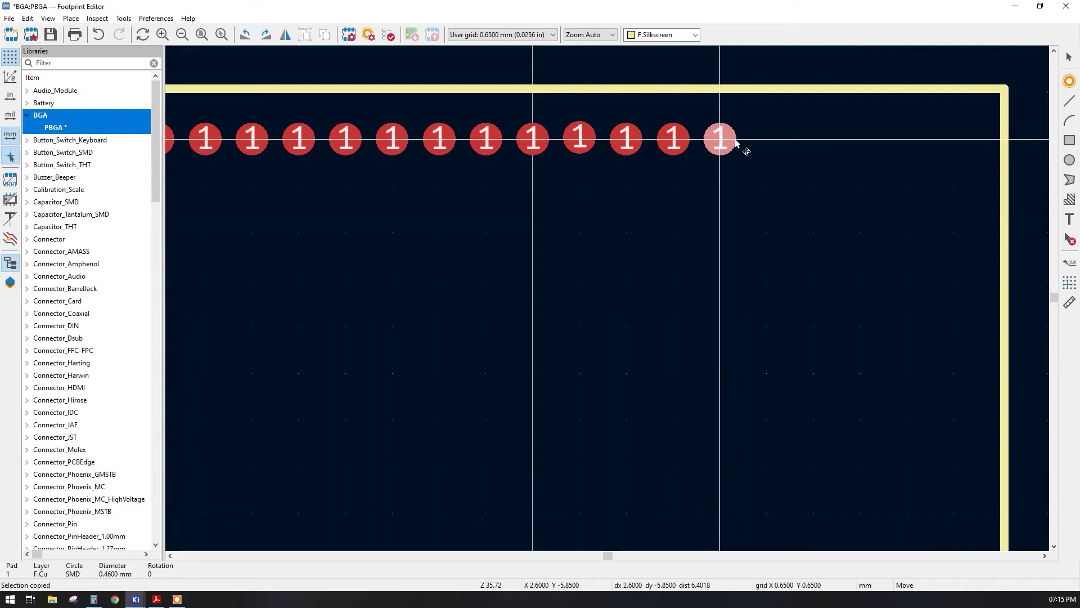
left_click(748, 151)
key("ctrl+v")
left_click(785, 149)
key("ctrl+v")
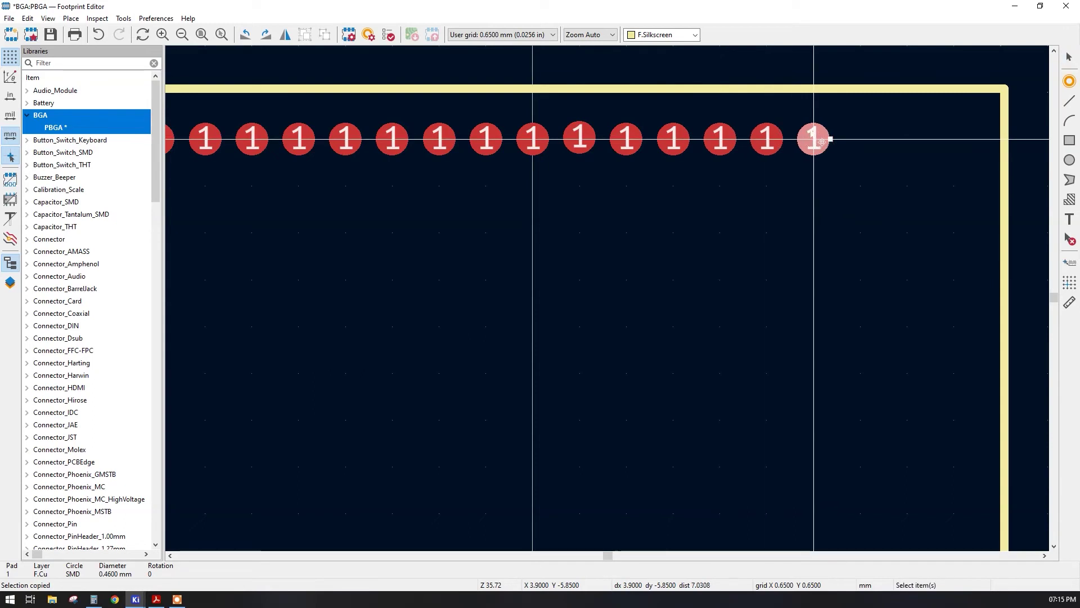
left_click(815, 144)
key("ctrl+v")
left_click(863, 145)
key("ctrl+v")
left_click(907, 139)
key("ctrl+v")
left_click(954, 141)
Step: Rotate and place the last pad at the right end of the top row
middle_click_drag(656, 193, 750, 253)
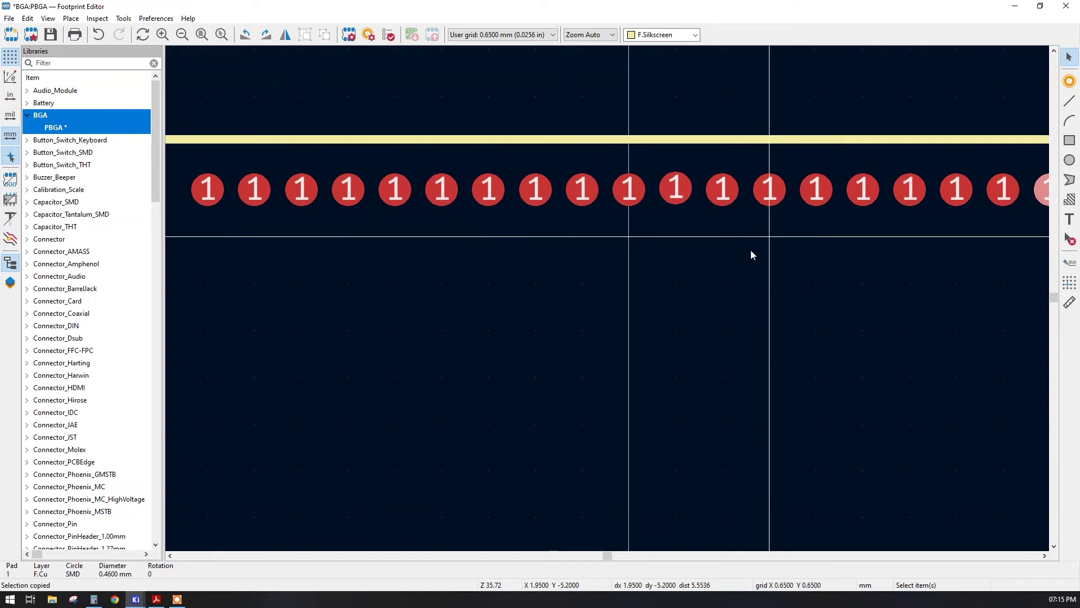
scroll(751, 253, "down", 2)
middle_click_drag(608, 299, 592, 324)
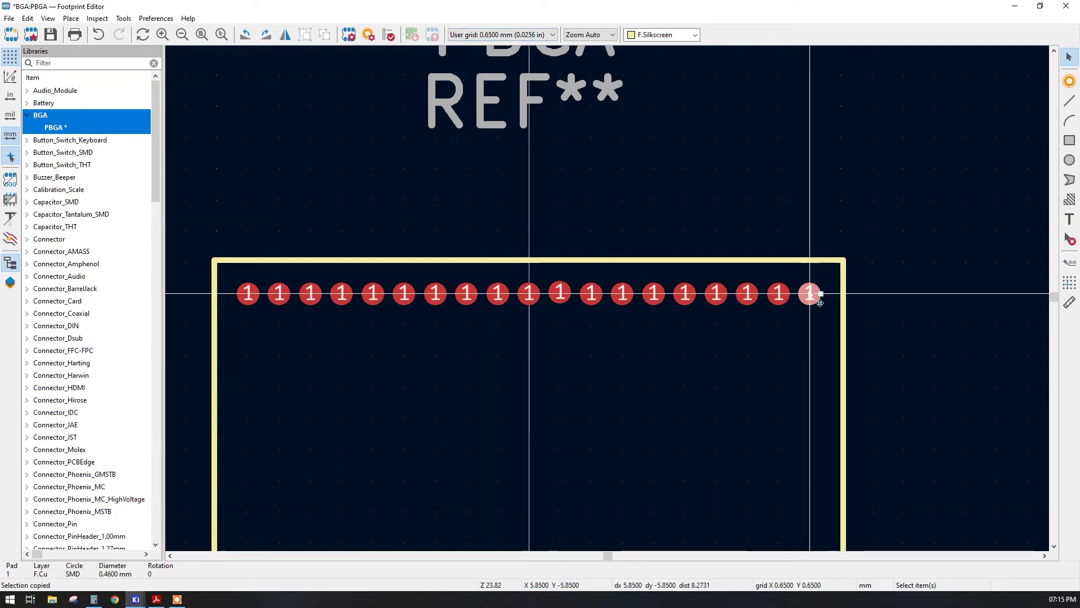
scroll(810, 293, "up", 2)
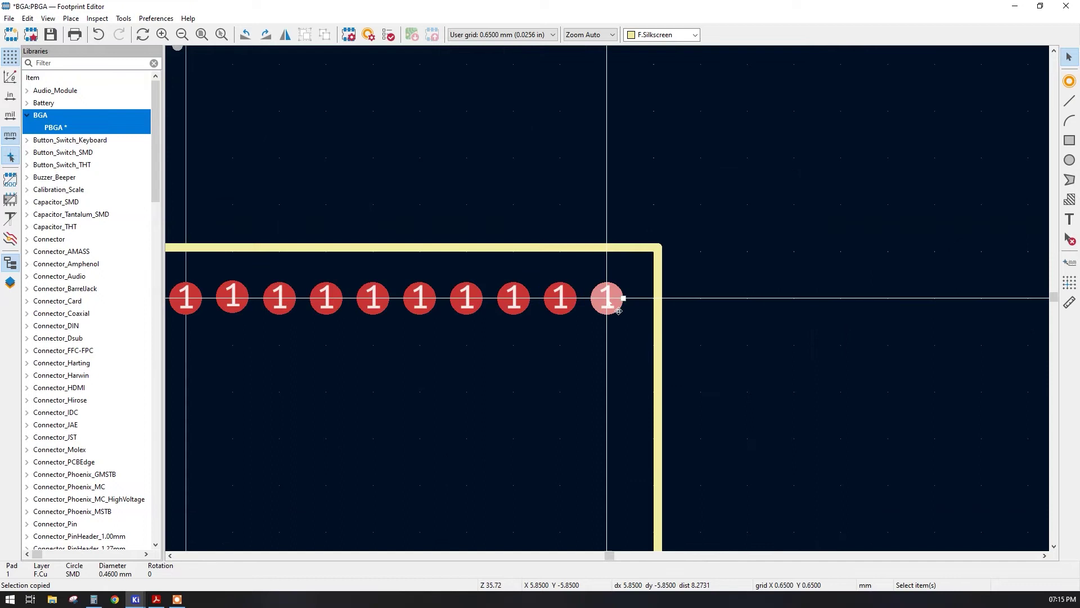
scroll(973, 303, "down", 2)
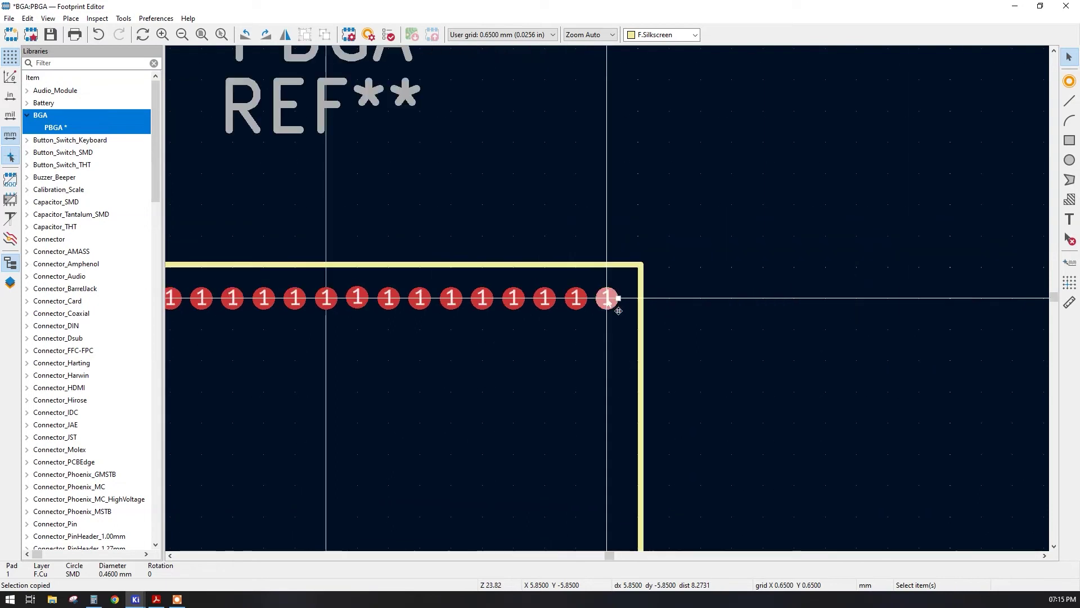
middle_click_drag(579, 282, 784, 306)
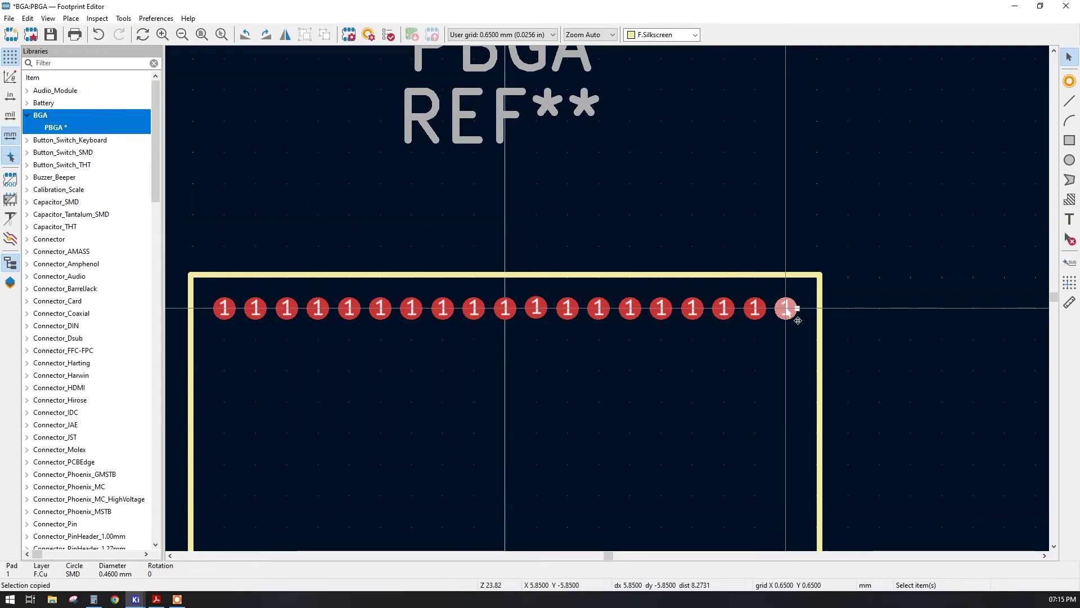
key("r")
key("r")
left_click(787, 307)
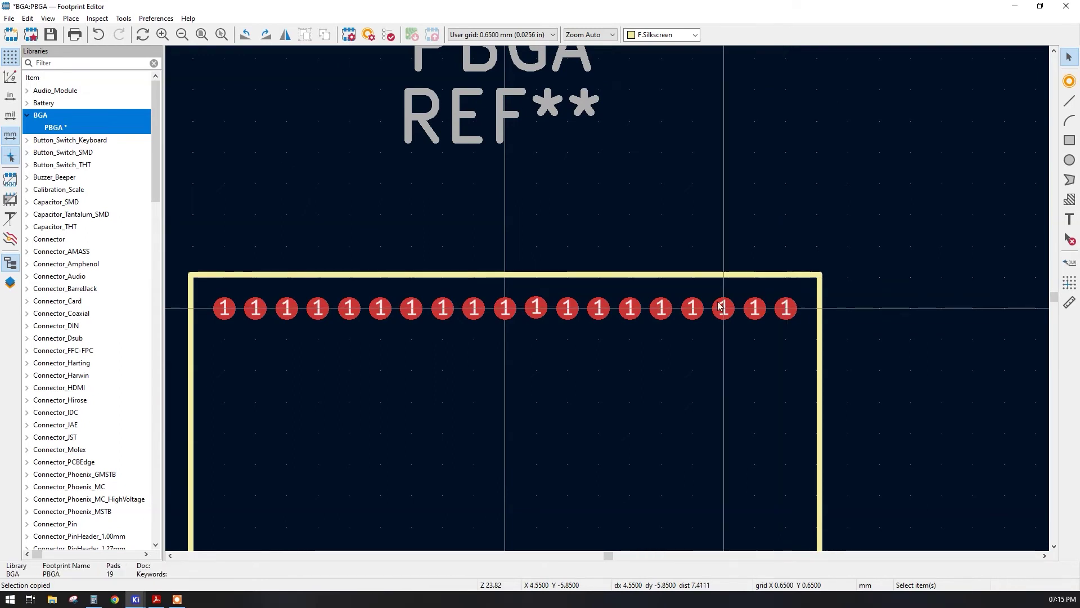
scroll(506, 310, "up", 4)
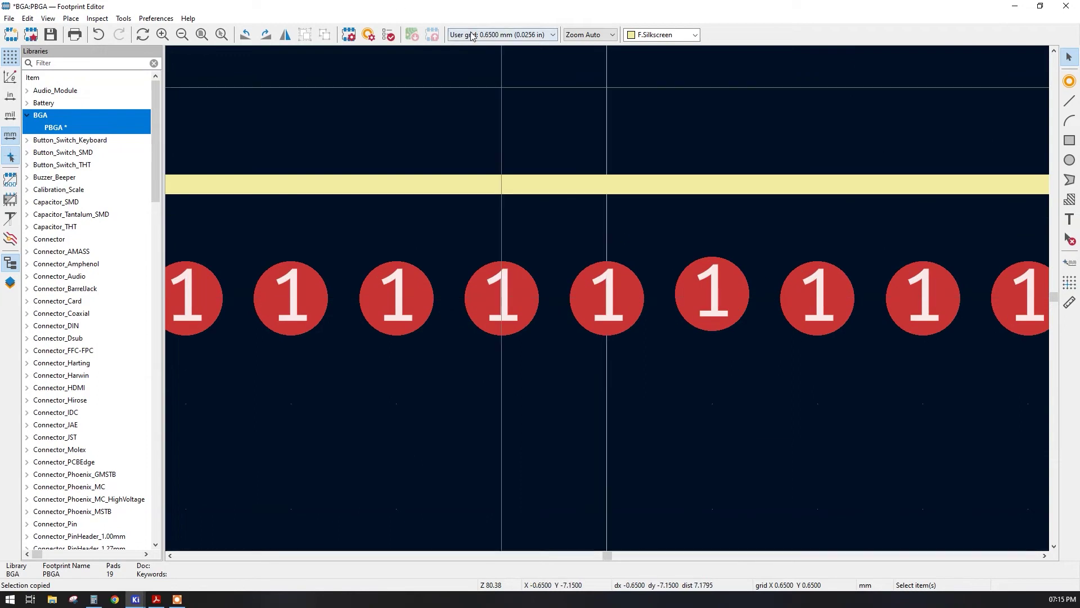
Step: Switch to the fine 0.0100 mm grid and pick up a pad in the row
left_click(529, 34)
left_click(548, 240)
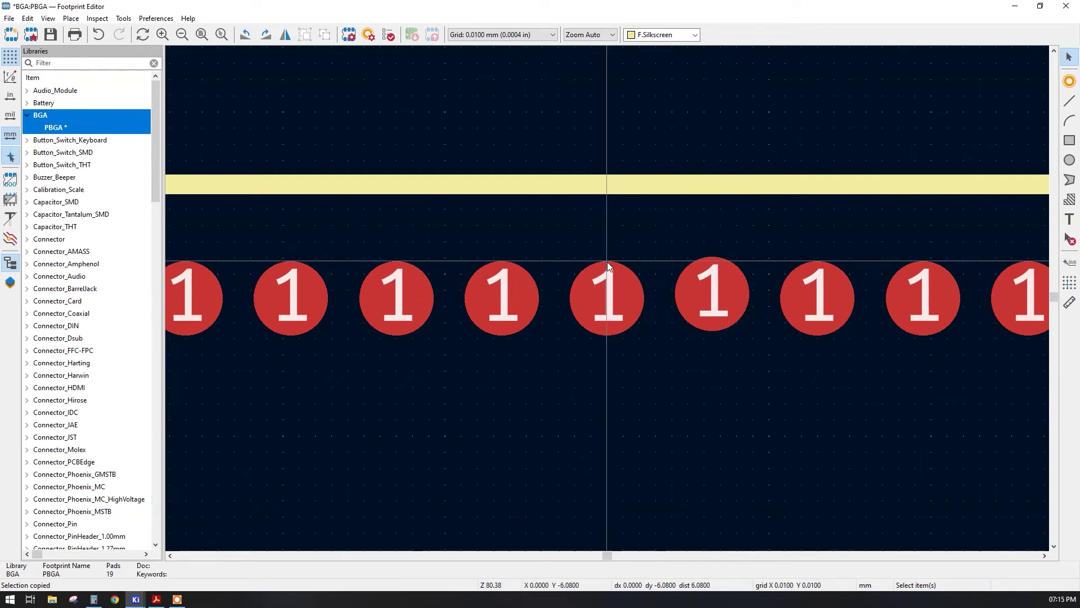
scroll(606, 262, "down", 4)
scroll(607, 301, "up", 4)
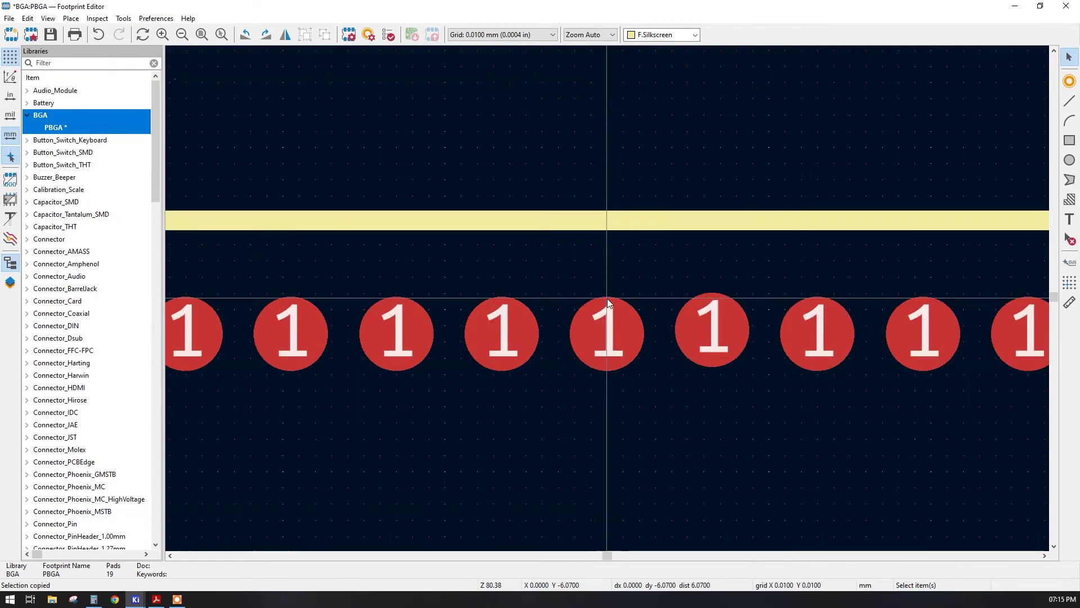
right_click(607, 302)
key("Escape")
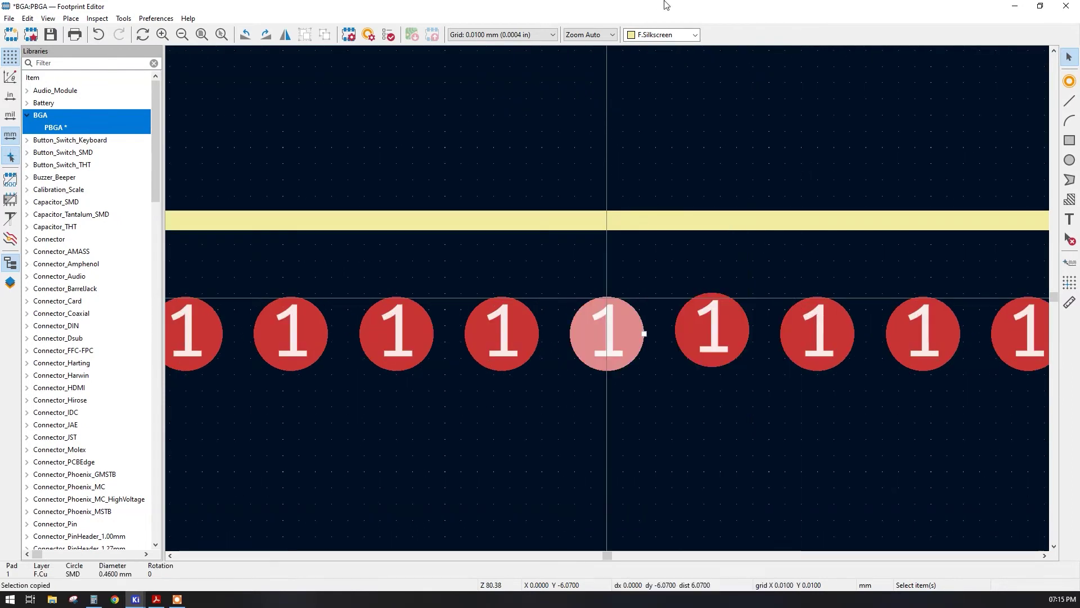
key("ctrl+v")
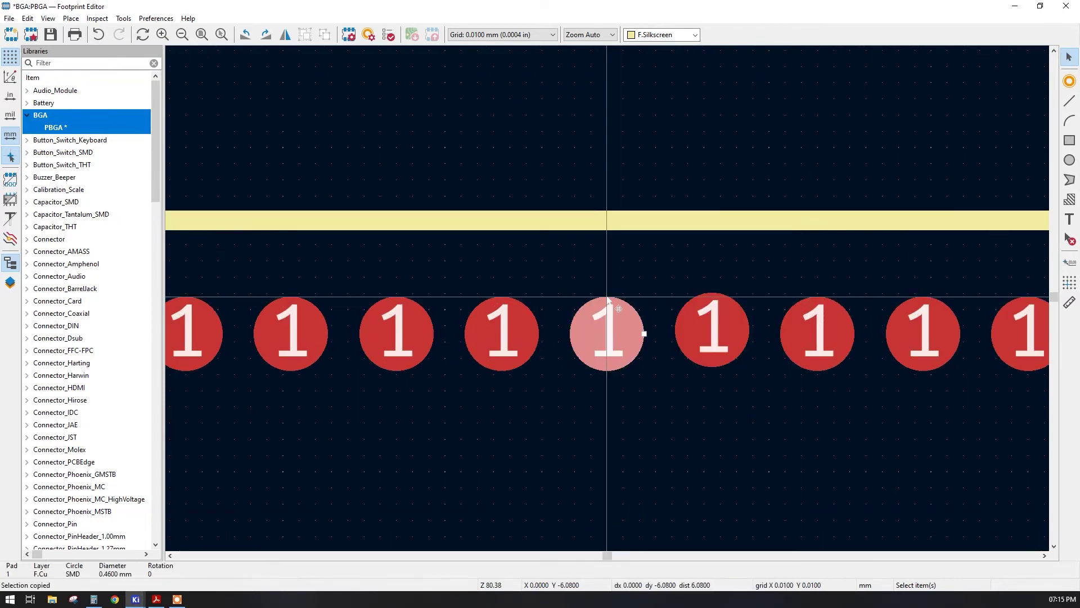
scroll(608, 302, "down", 4)
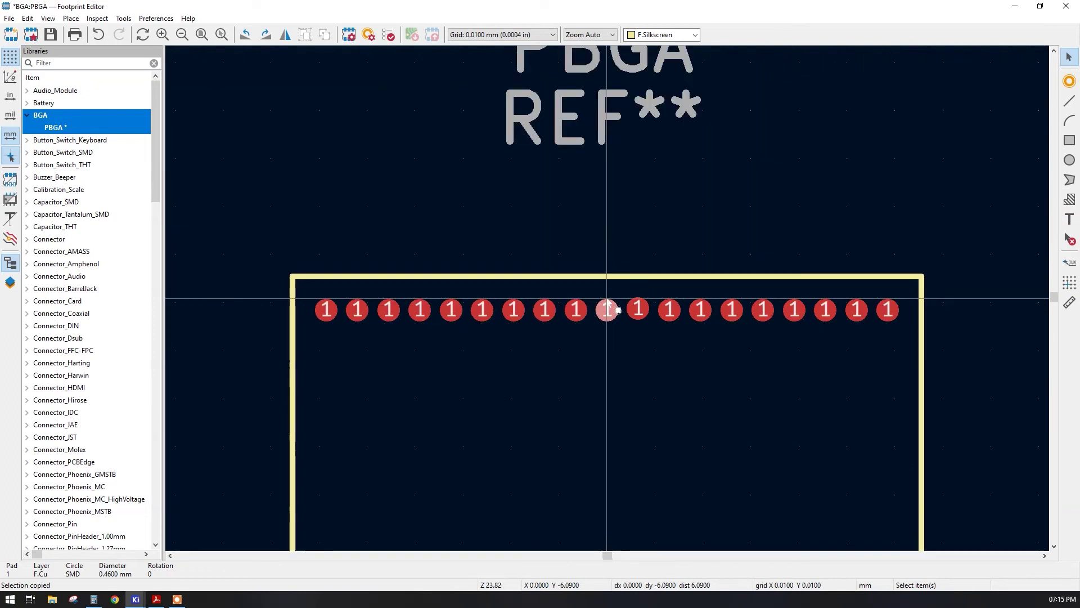
scroll(607, 302, "up", 4)
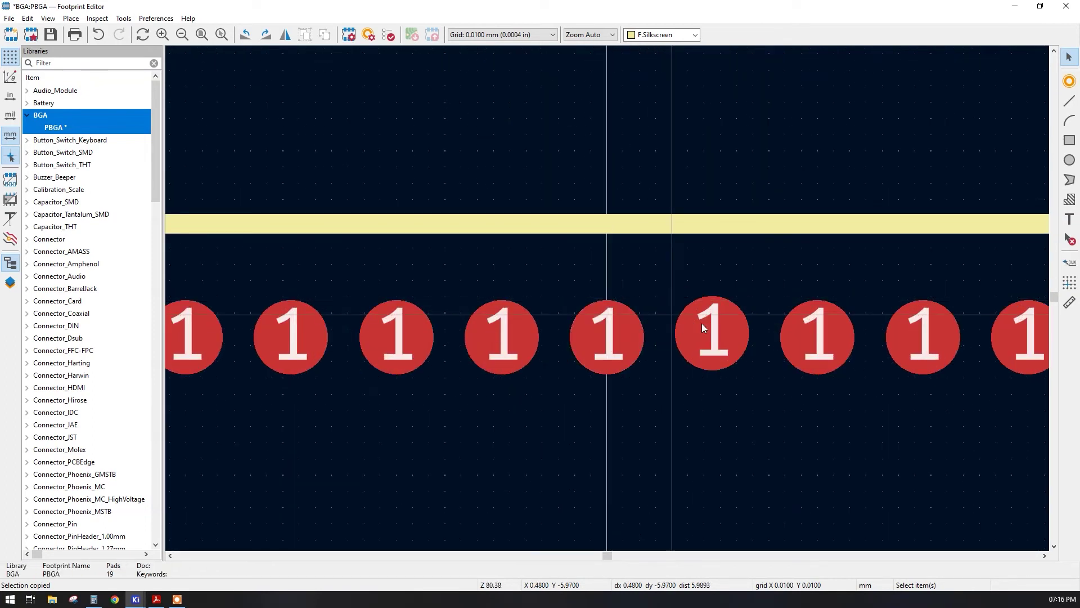
Step: Re-place the middle pad into the empty slot of the row on the 0.65 mm grid
left_click(710, 336)
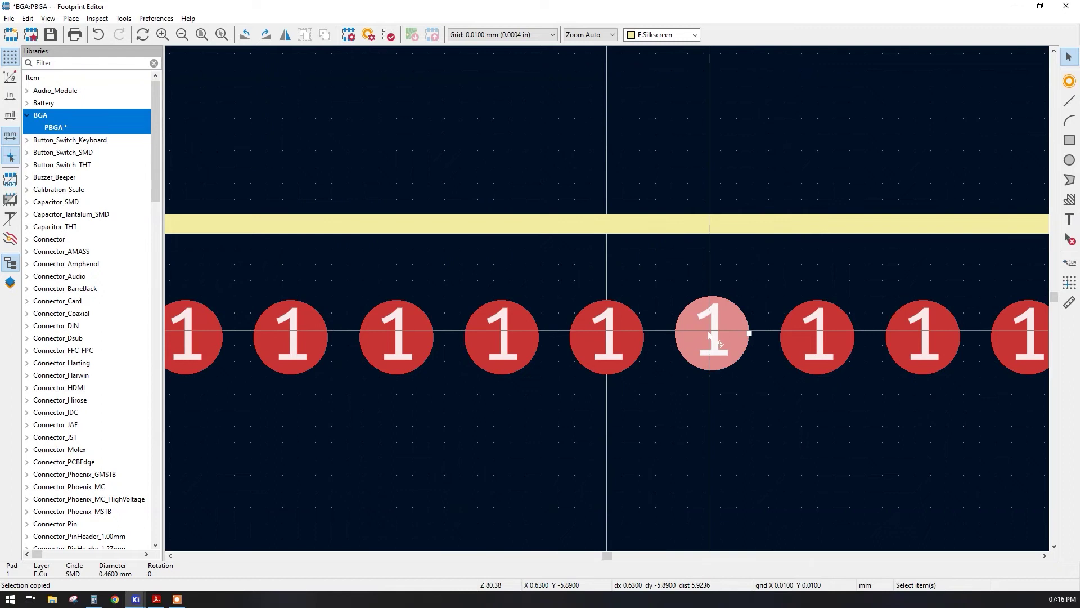
key("Delete")
key("ctrl+v")
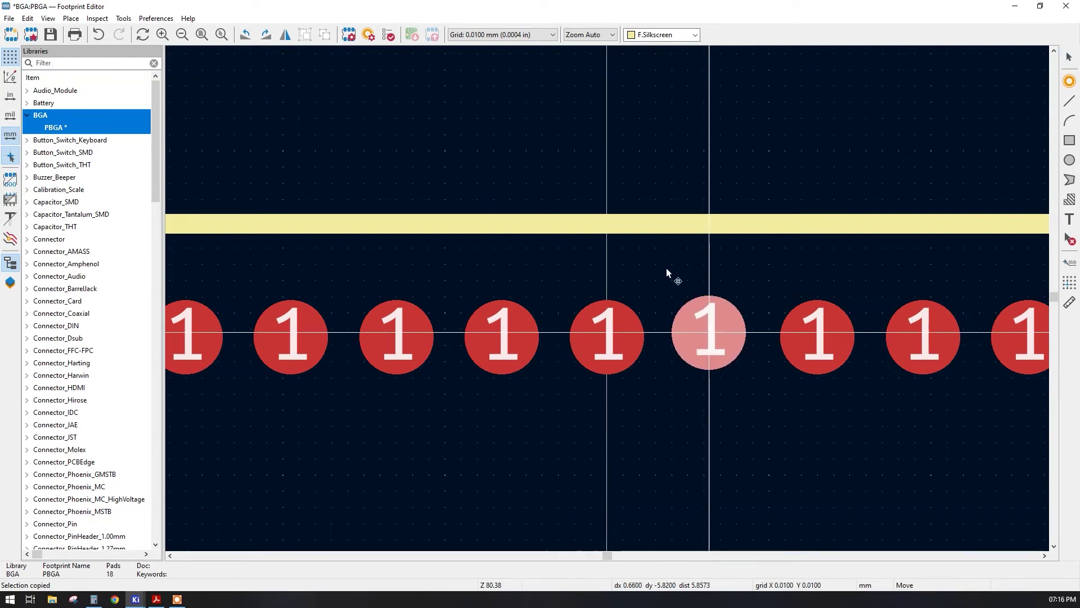
left_click(501, 35)
left_click(495, 241)
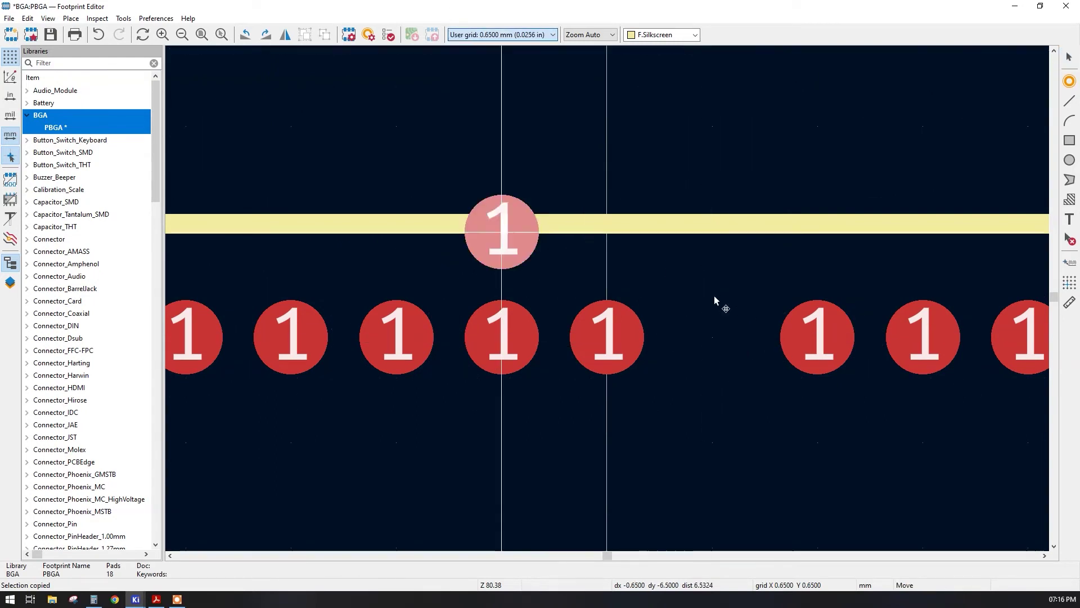
left_click(723, 362)
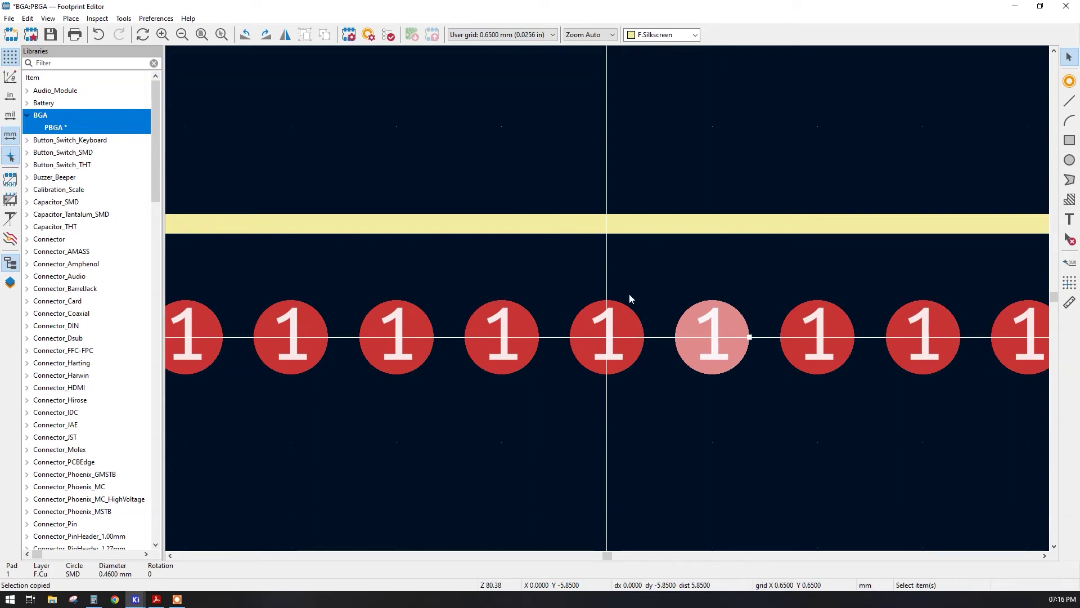
Step: Return to the 0.0100 mm grid, check the pad row and clear the selection
left_click(507, 35)
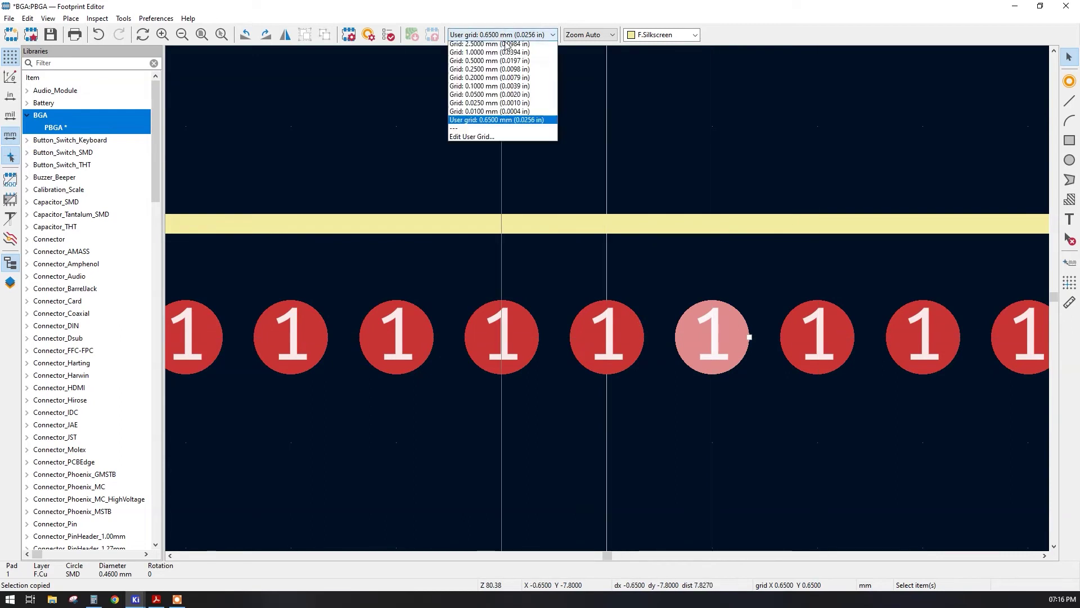
left_click(512, 232)
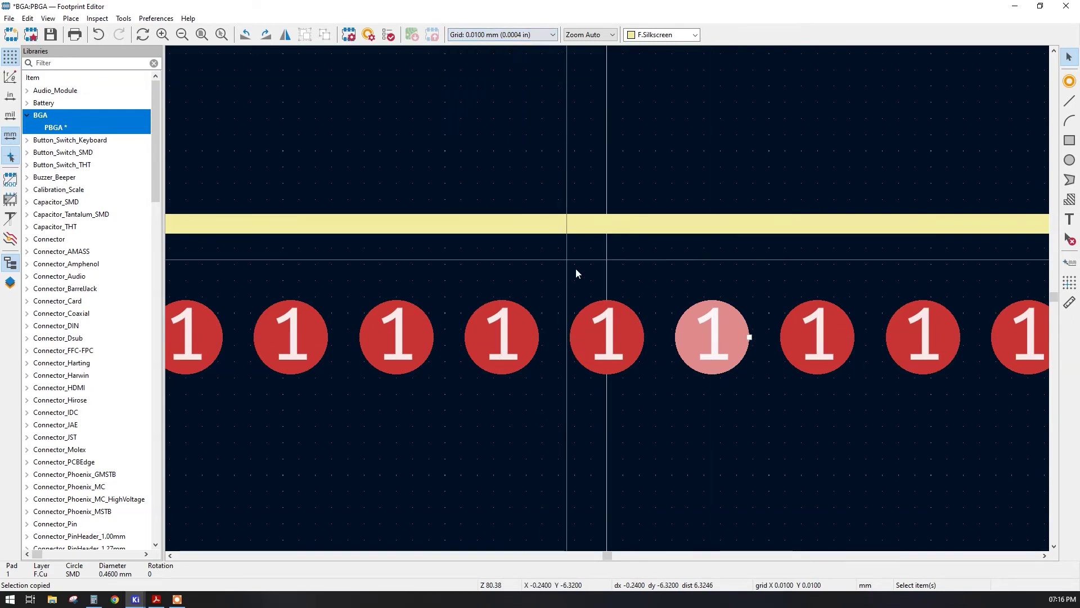
scroll(606, 299, "down", 3)
middle_click_drag(607, 298, 882, 286)
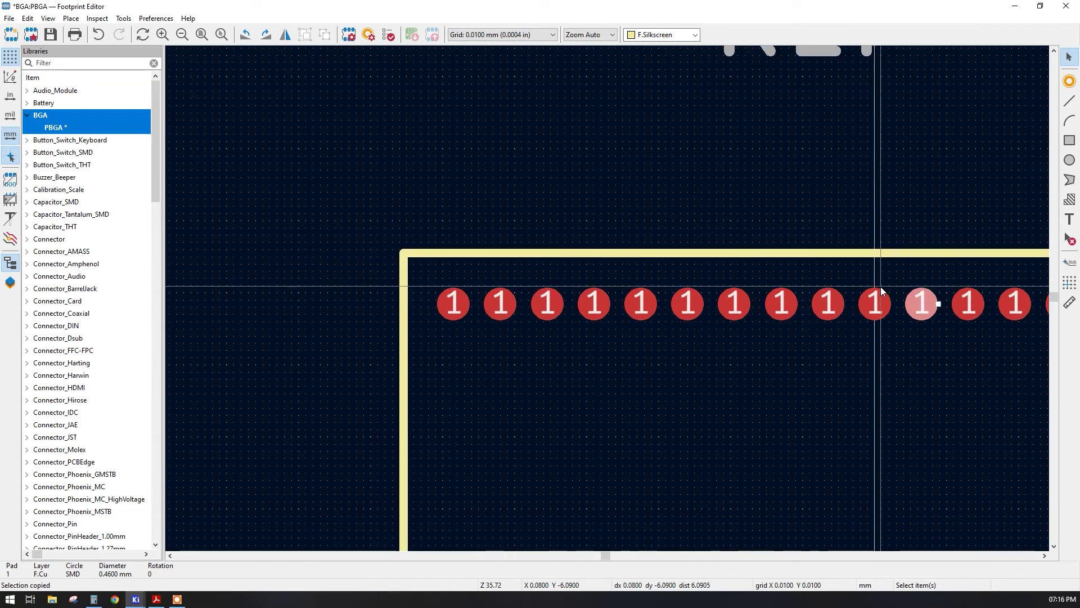
scroll(879, 286, "up", 2)
middle_click_drag(607, 298, 886, 303)
scroll(886, 304, "down", 1)
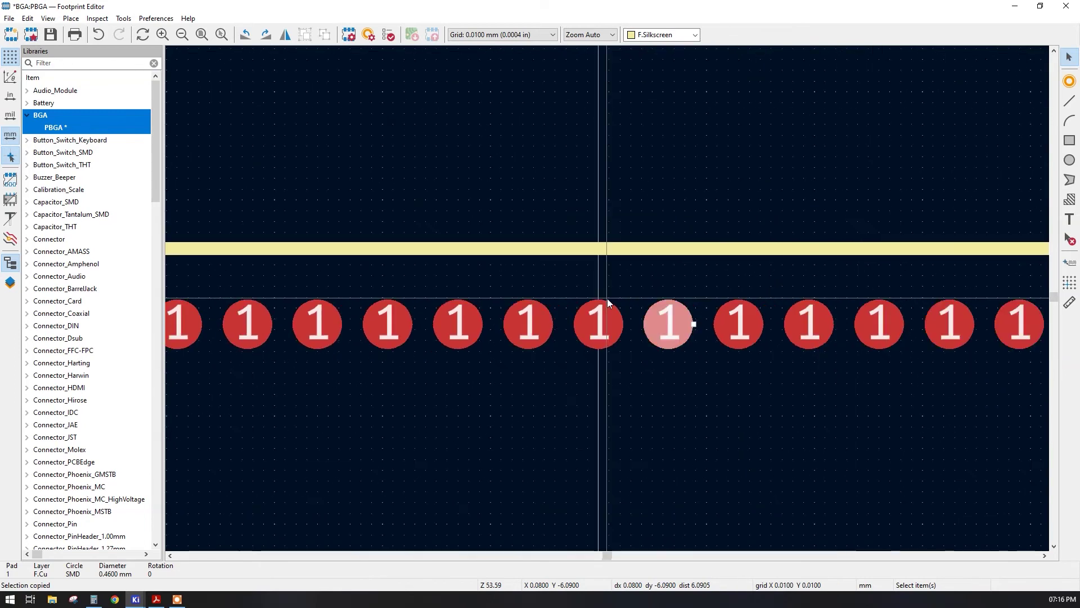
middle_click_drag(607, 298, 423, 277)
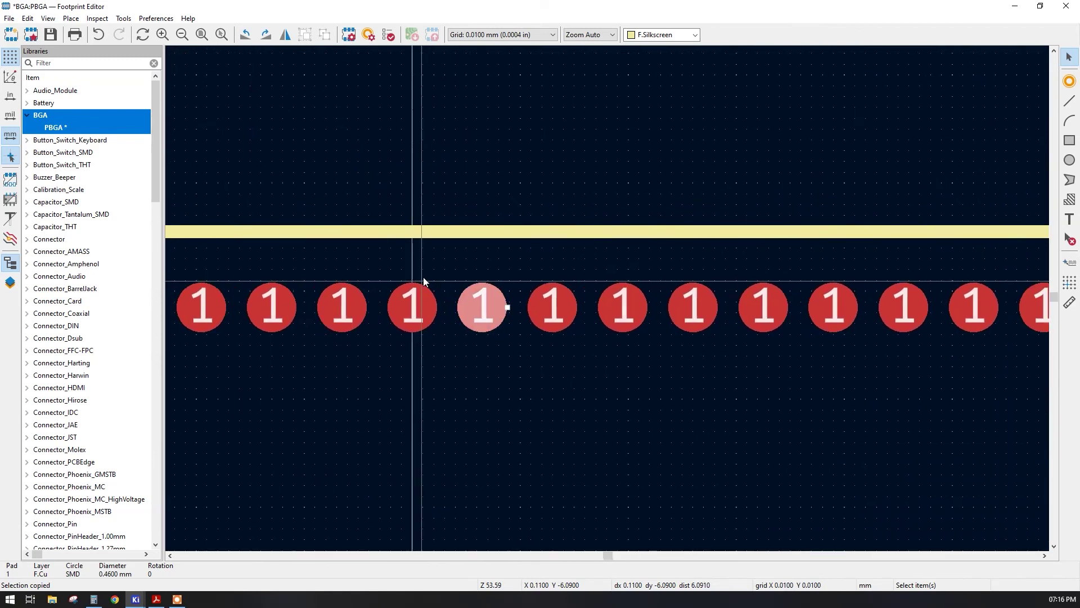
right_click(484, 150)
left_click(506, 160)
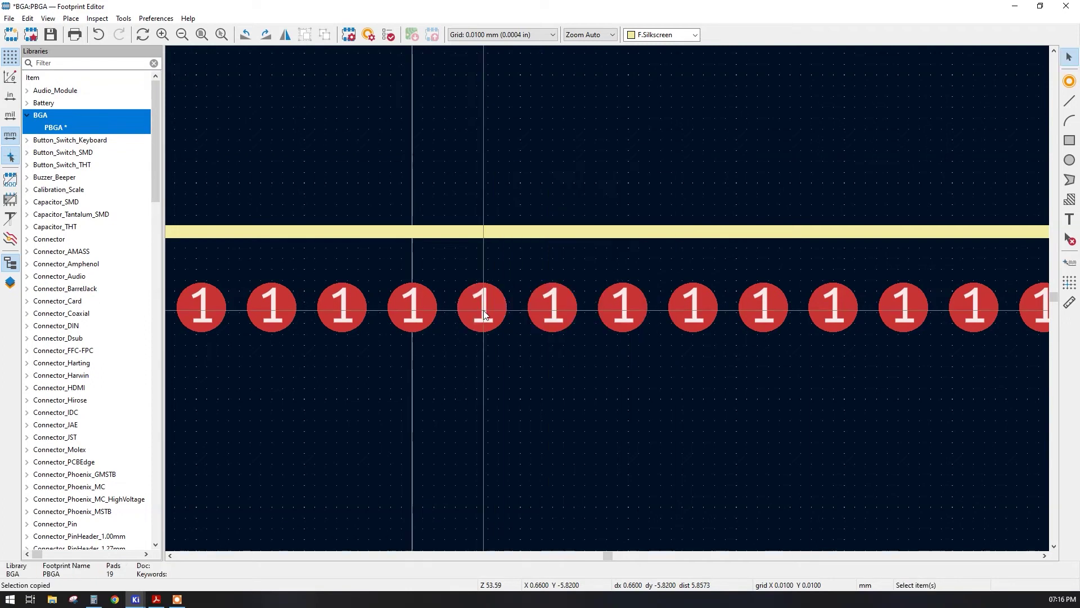
scroll(484, 314, "down", 5)
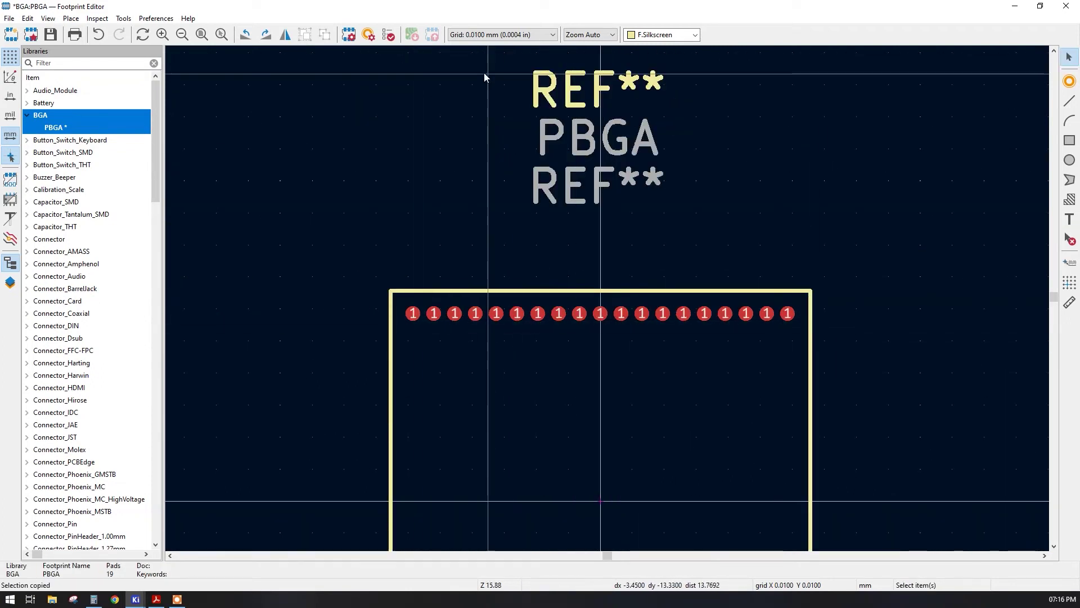
Step: On the 0.65 mm grid, copy the 19-pad row into four more rows below it
left_click(489, 34)
left_click(497, 233)
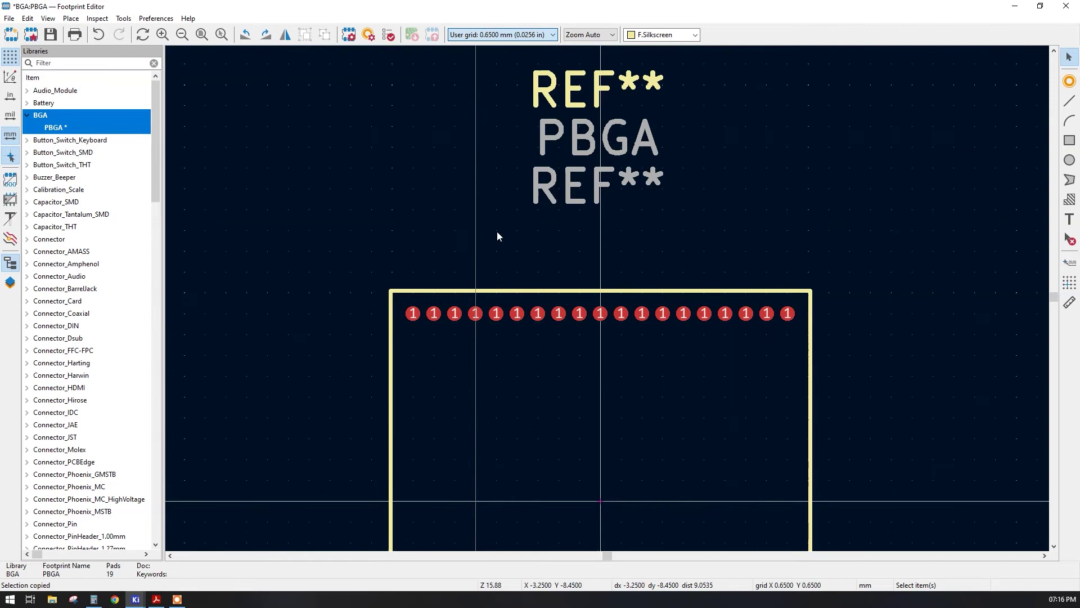
left_click_drag(802, 337, 401, 302)
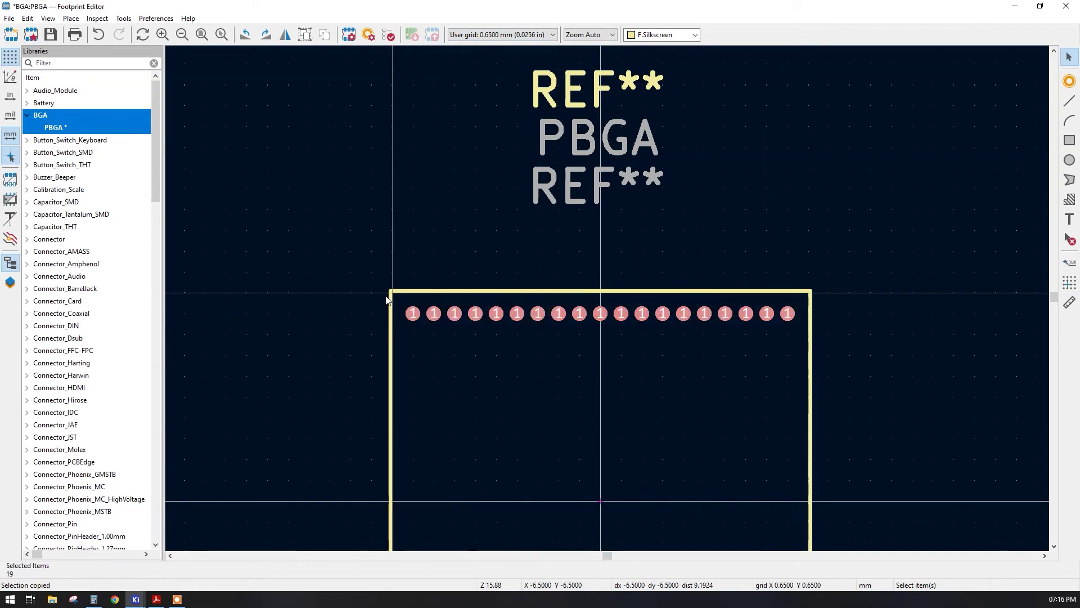
key("ctrl+v")
left_click(407, 338)
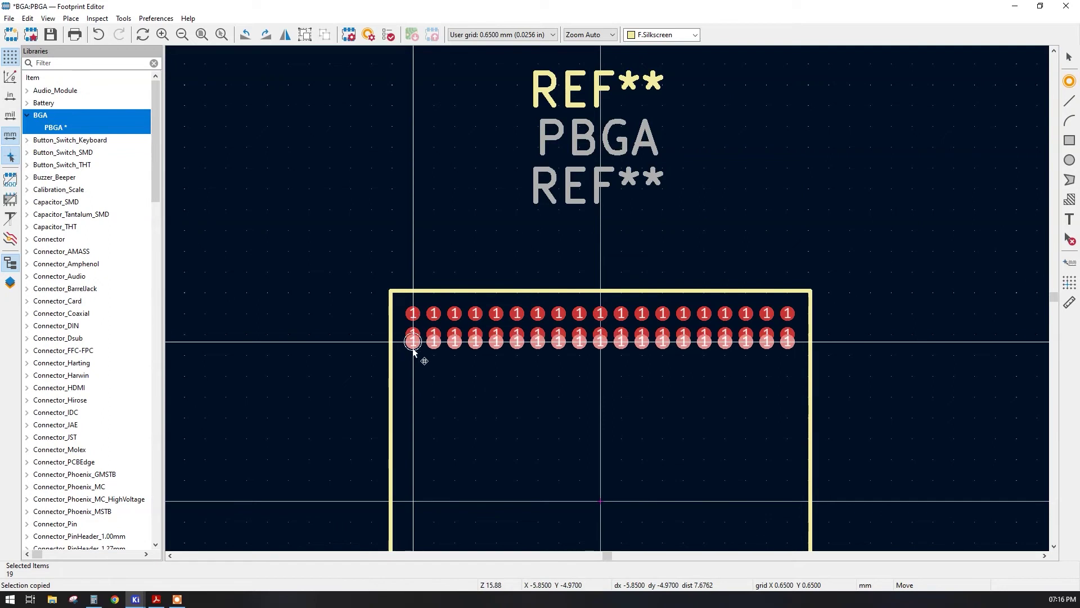
key("ctrl+v")
left_click(411, 363)
key("ctrl+v")
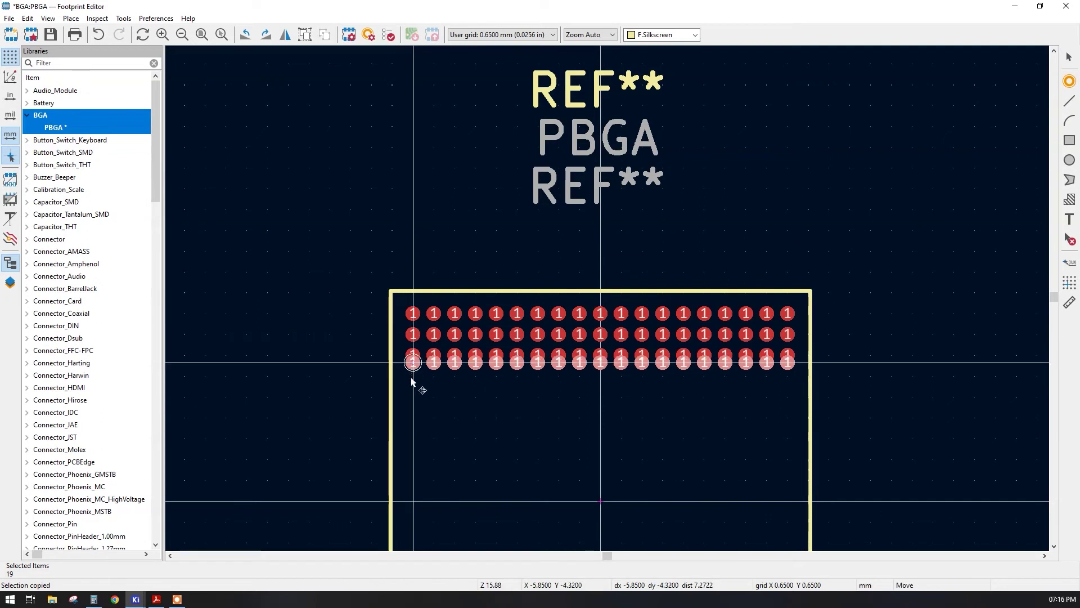
left_click(409, 391)
key("ctrl+v")
left_click(410, 408)
Step: Add five more rows to reach ten rows of 19 pads and save the footprint
key("ctrl+v")
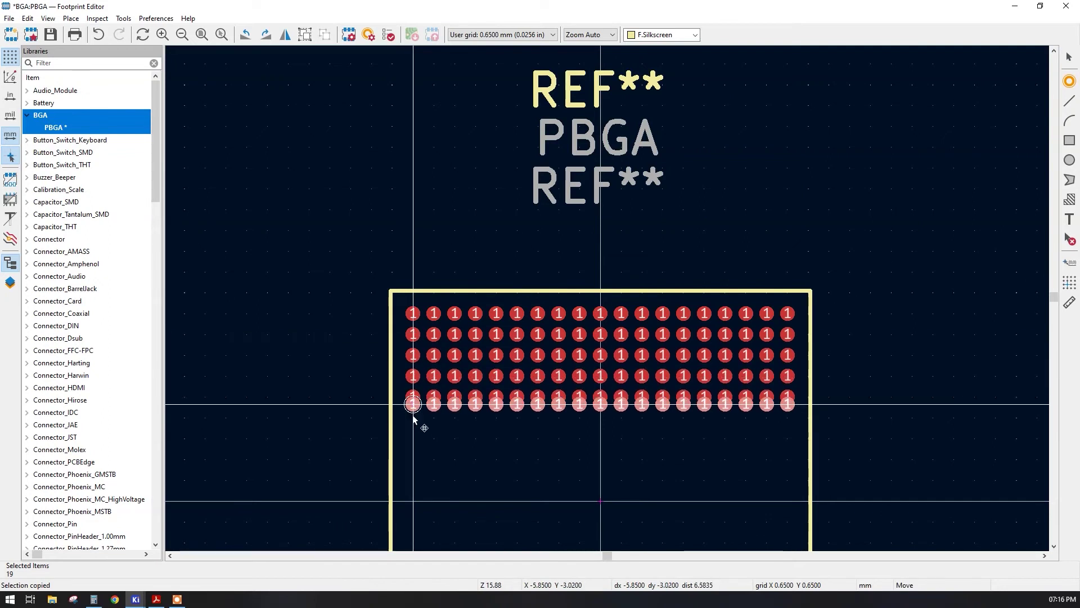
left_click(411, 428)
key("ctrl+v")
left_click(411, 450)
key("ctrl+v")
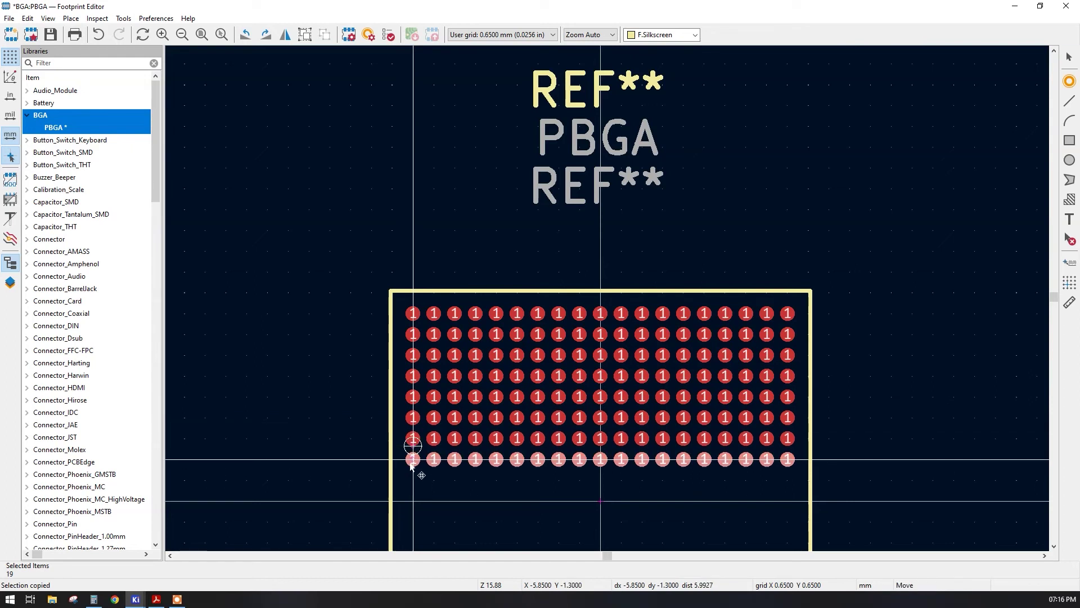
left_click(411, 471)
key("ctrl+v")
left_click(518, 351)
key("ctrl+v")
left_click(502, 386)
key("ctrl+s")
scroll(447, 307, "down", 1)
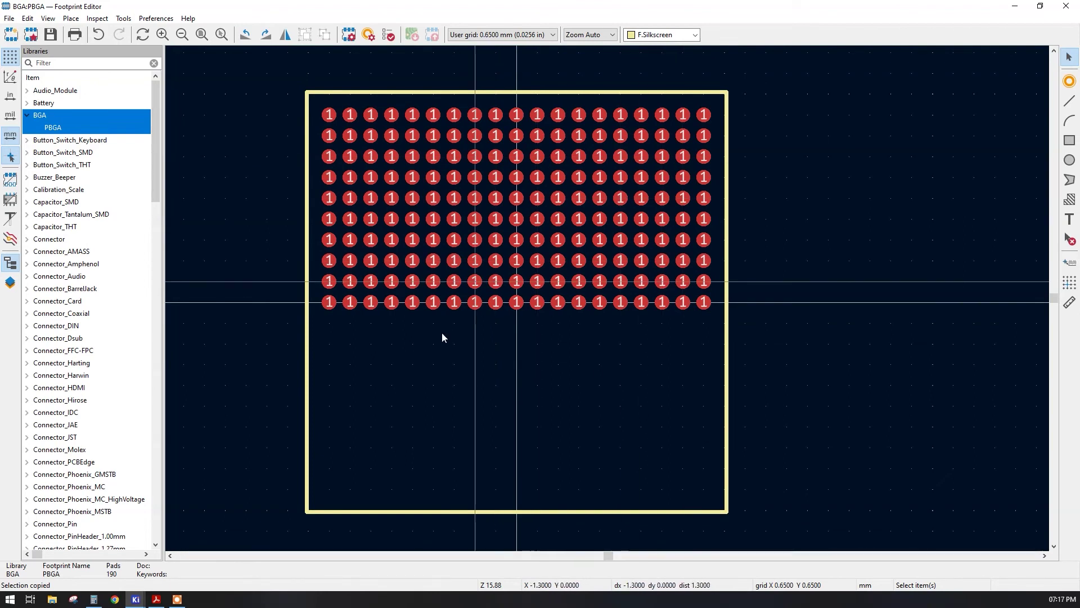
Step: Tile the footprint editor on the right half and the datasheet on the left
left_click(1040, 6)
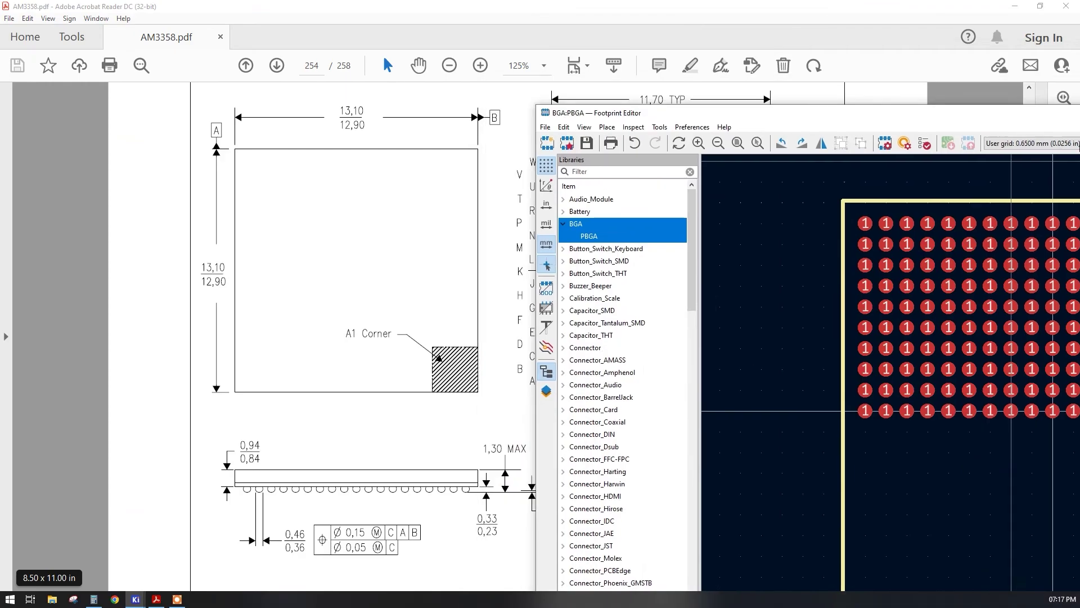
key("super+Right")
left_click(225, 237)
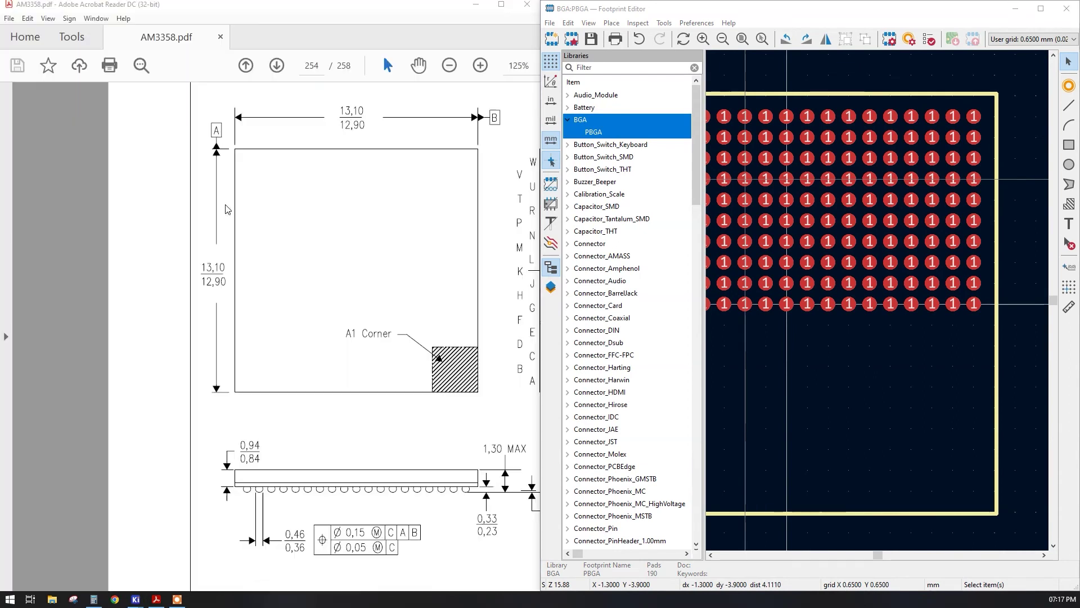
left_click_drag(255, 585, 373, 571)
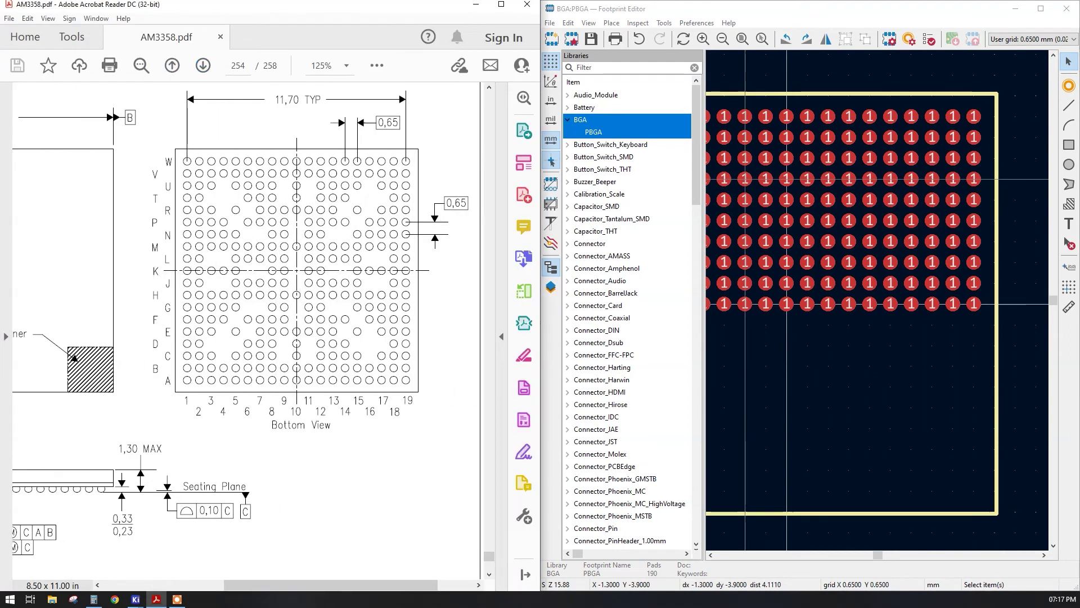
Step: Zoom the datasheet's ball map to 150% and fit the whole footprint in KiCad
left_click(385, 69)
left_click(394, 145)
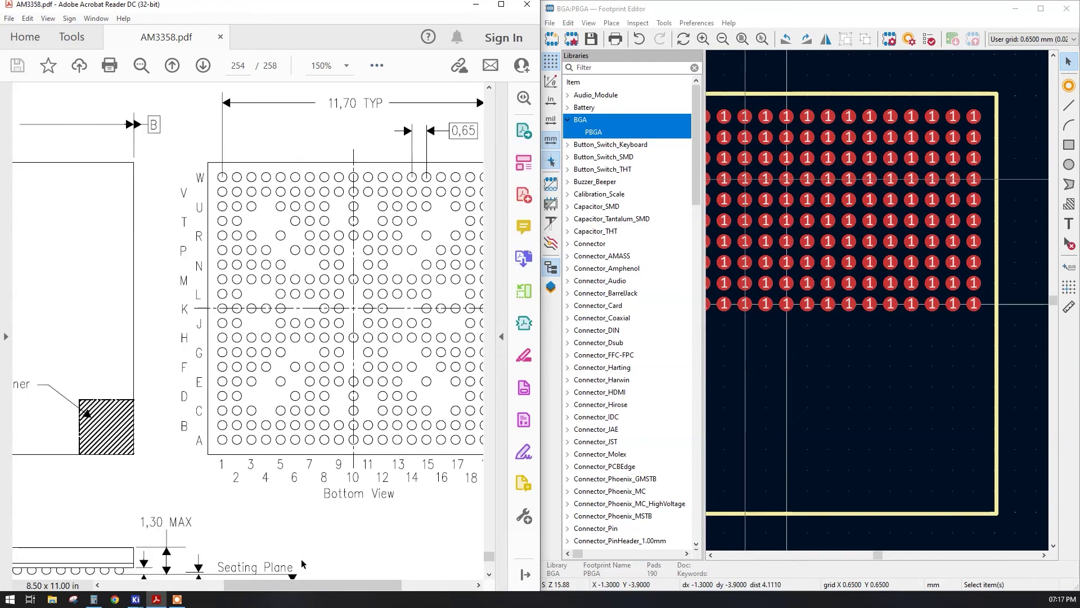
left_click_drag(303, 585, 342, 575)
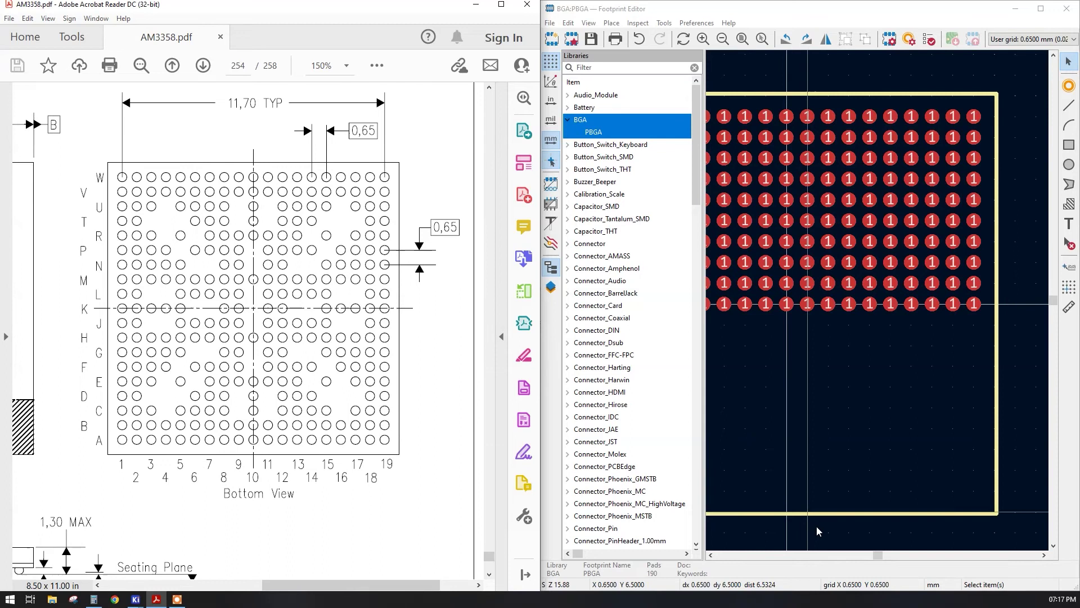
scroll(714, 562, "left", 3)
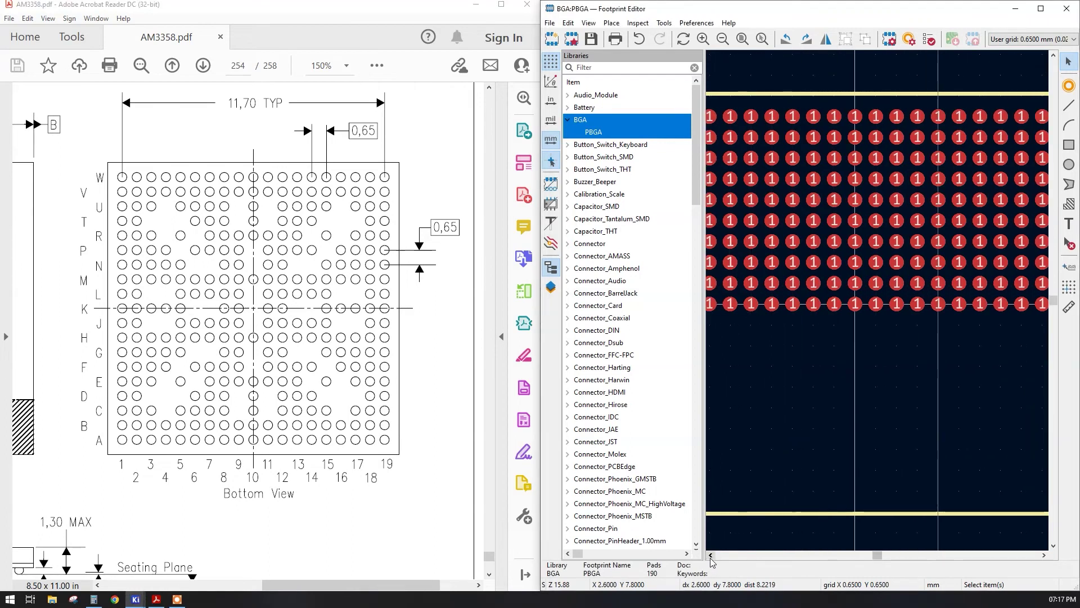
left_click(742, 38)
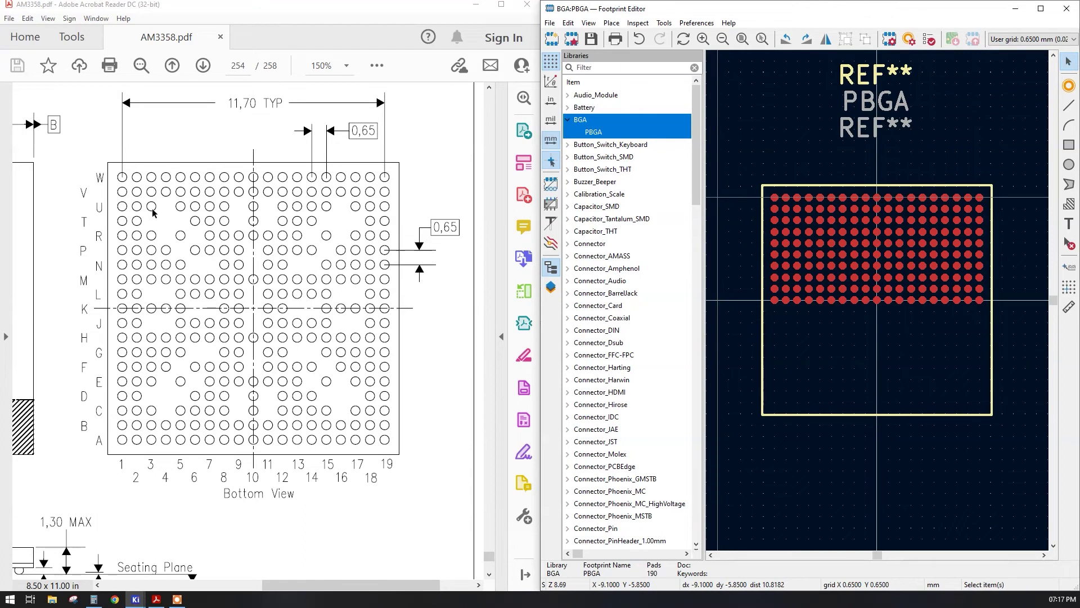
Step: Delete the four depopulated pads from the third row to match the datasheet ball map
left_click(811, 220)
key("Delete")
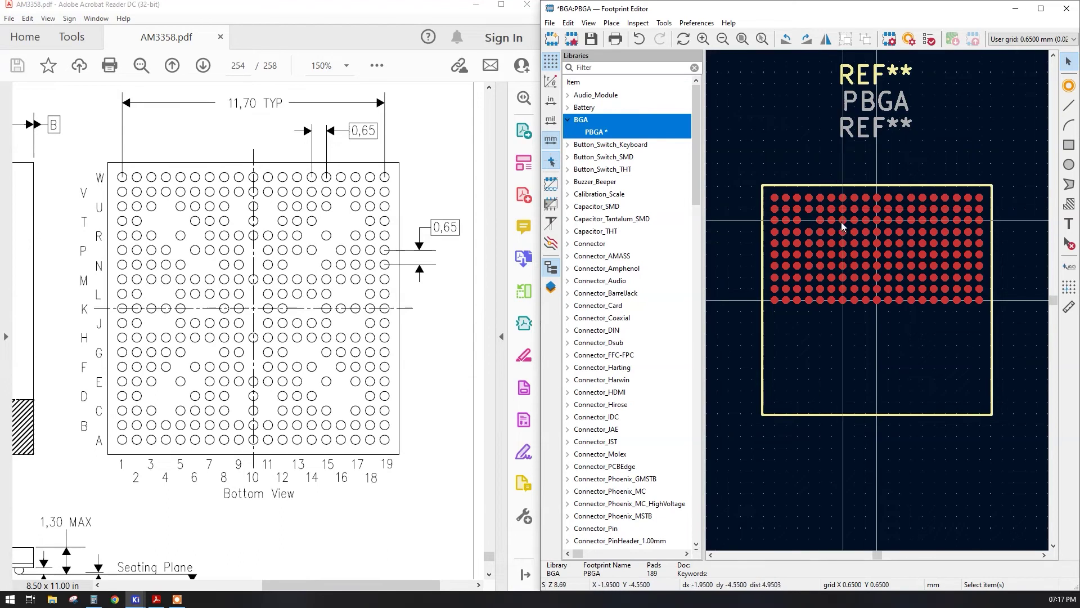
left_click(864, 221)
key("Delete")
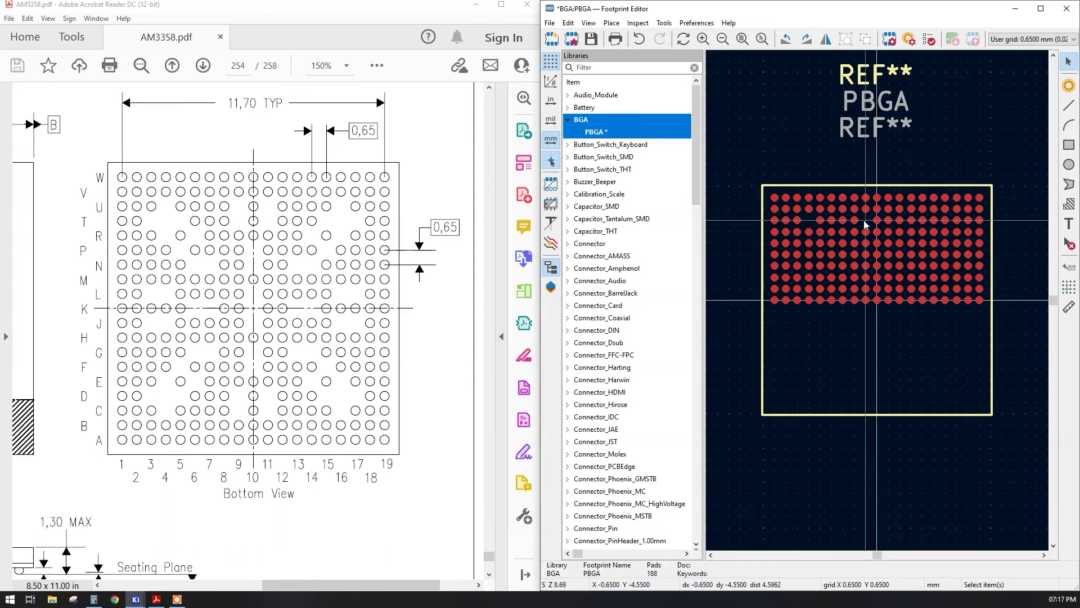
left_click(887, 221)
key("Delete")
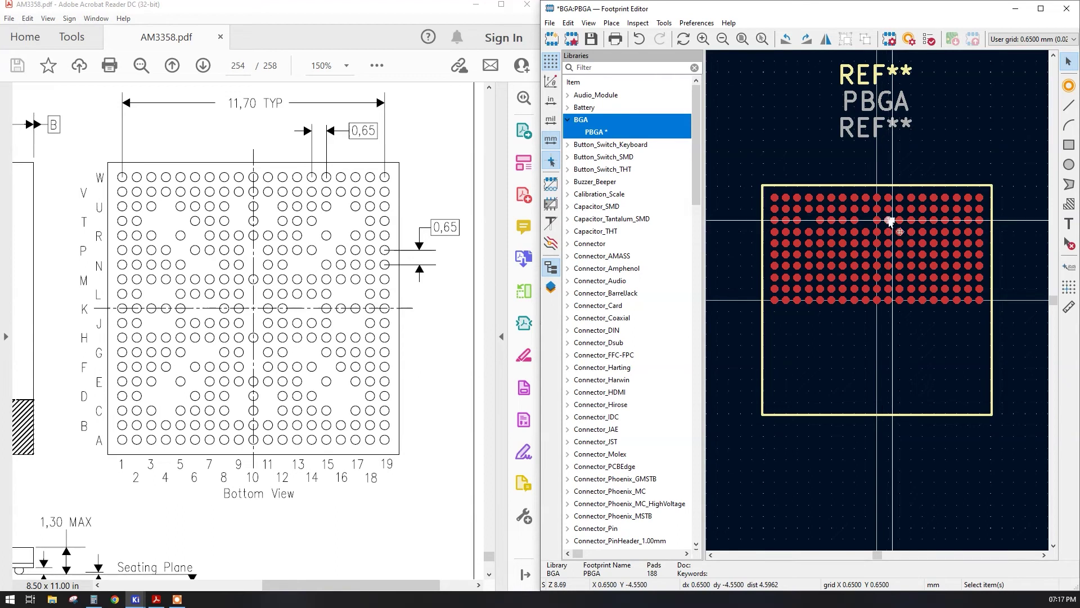
left_click(943, 220)
key("Delete")
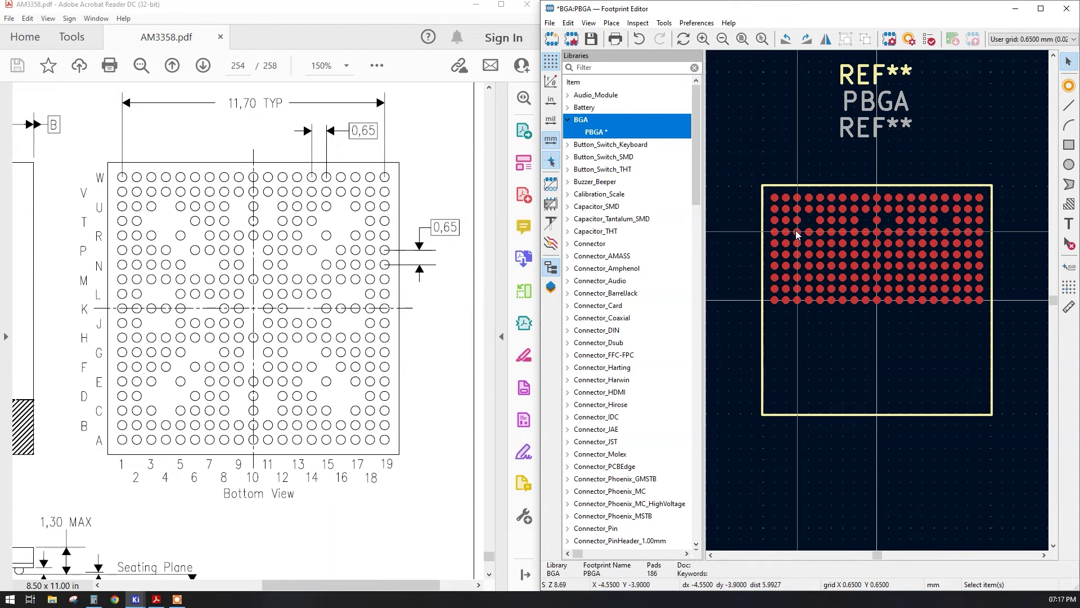
Step: Remove the unneeded pads from the fourth row
key("Delete")
key("Delete")
key("Delete")
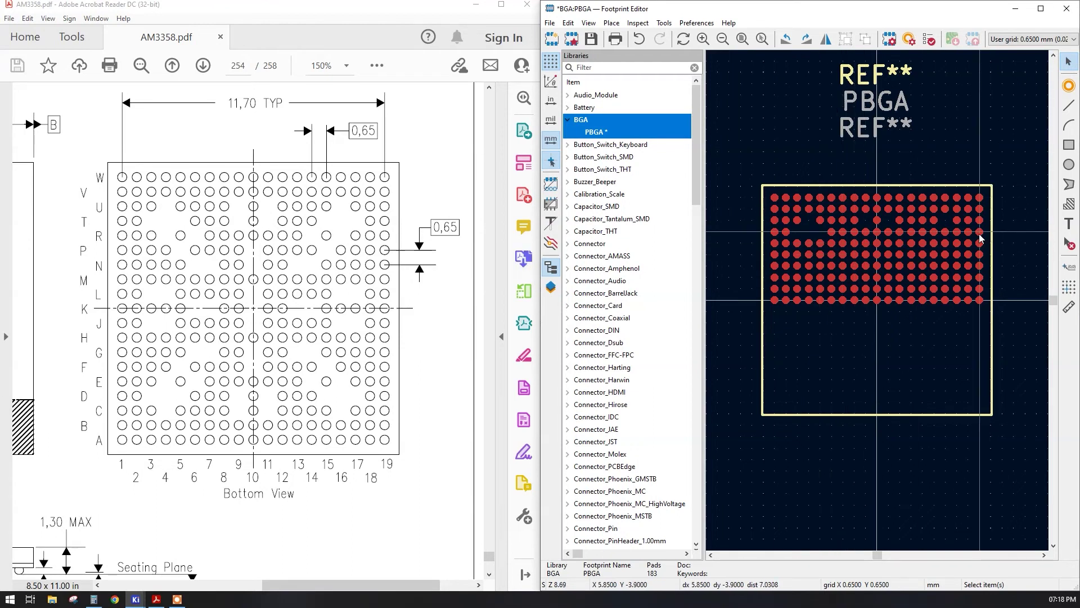
left_click(956, 231)
key("Delete")
left_click(945, 231)
key("Delete")
left_click(933, 231)
key("Delete")
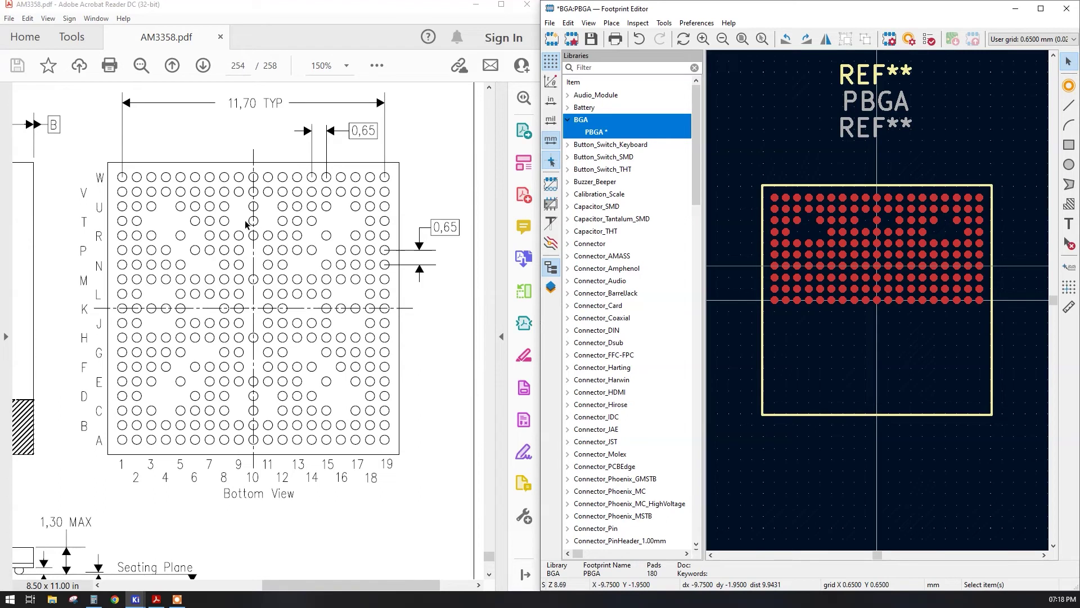
left_click(867, 232)
key("Delete")
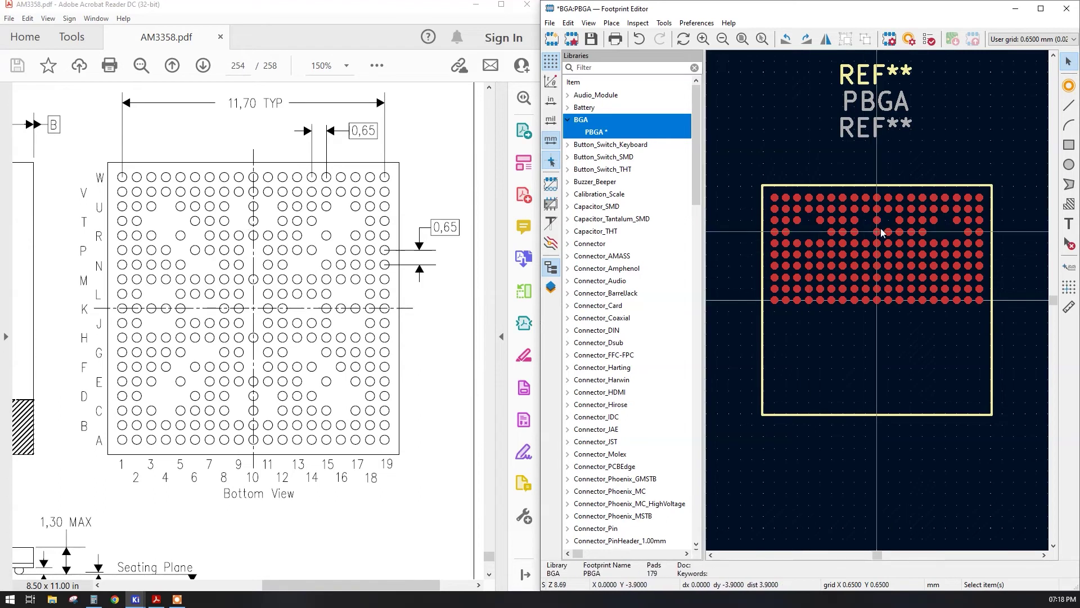
left_click(886, 231)
key("Delete")
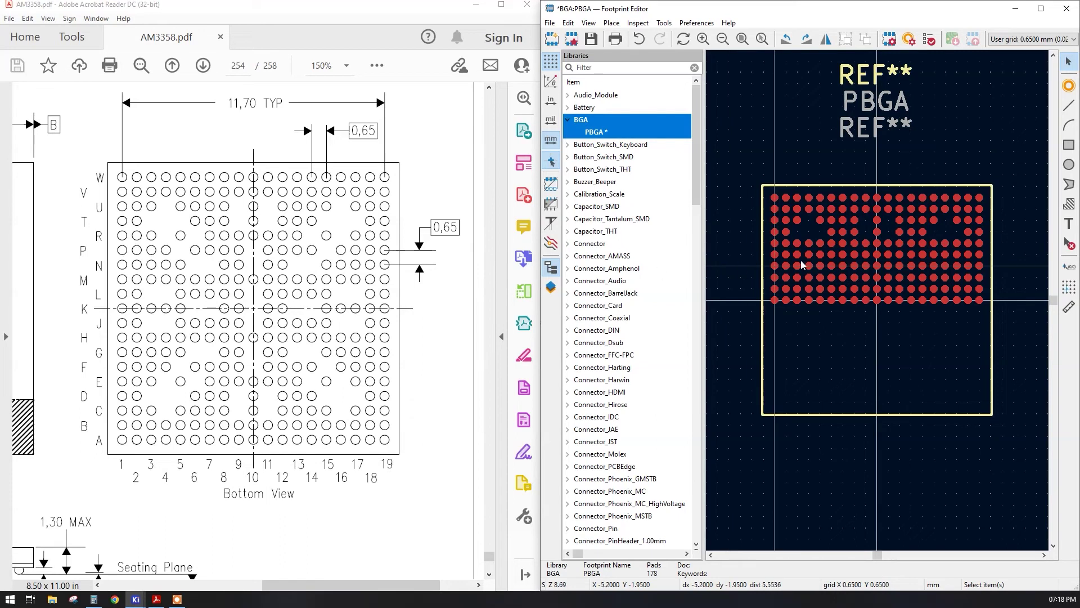
Step: Delete the three depopulated pads from the fifth row
left_click(810, 244)
key("Delete")
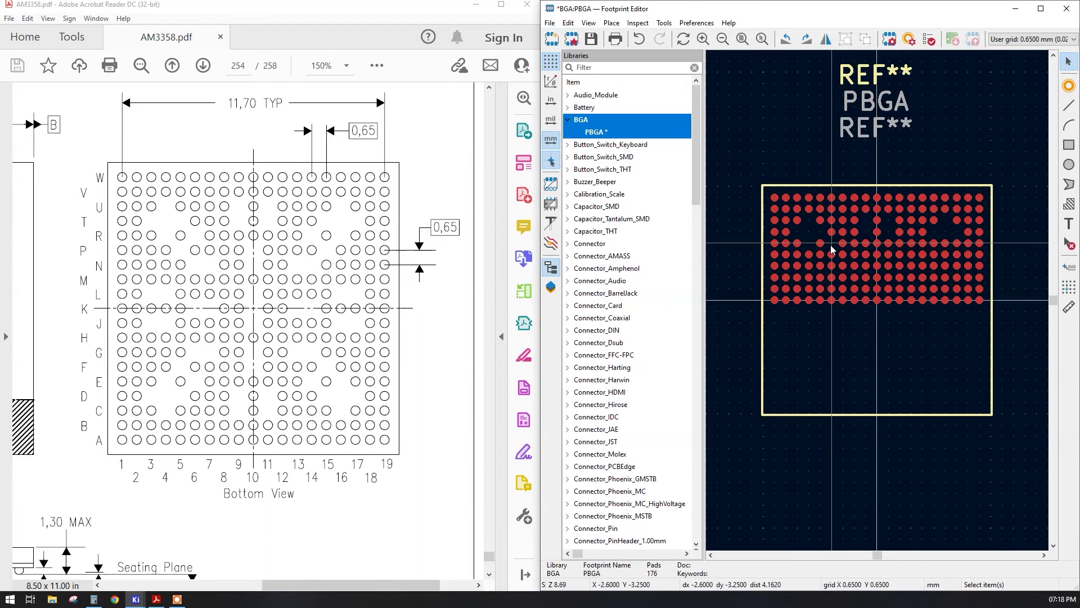
left_click(945, 243)
key("Delete")
left_click(923, 243)
key("Delete")
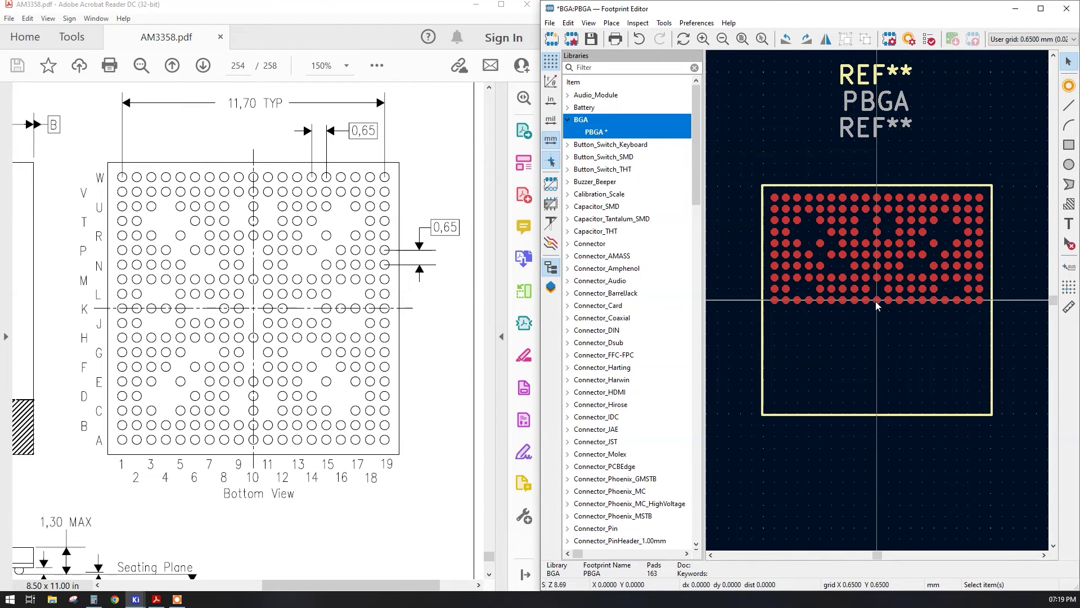
Step: Remove the depopulated pads from the bottom row, leaving 158 pads
left_click(876, 302)
key("Delete")
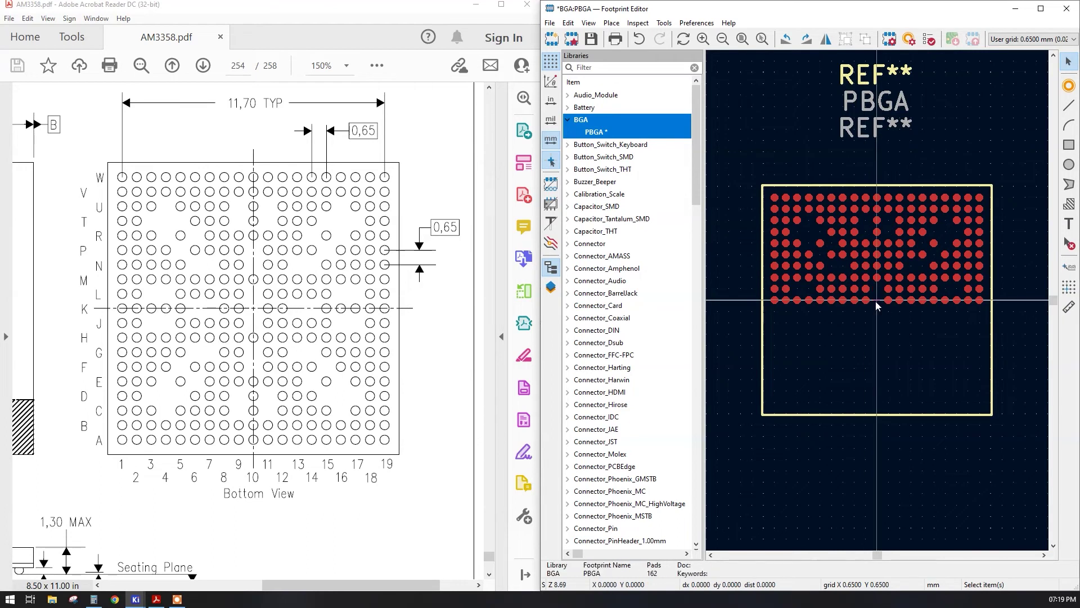
left_click(843, 301)
key("Delete")
left_click(831, 300)
key("Delete")
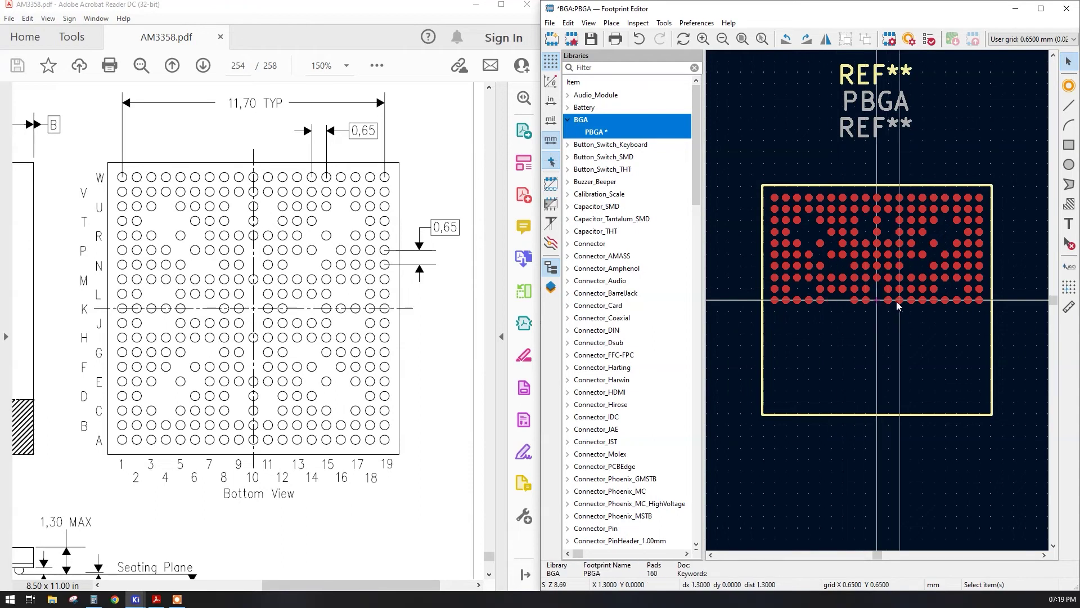
left_click(908, 301)
key("Delete")
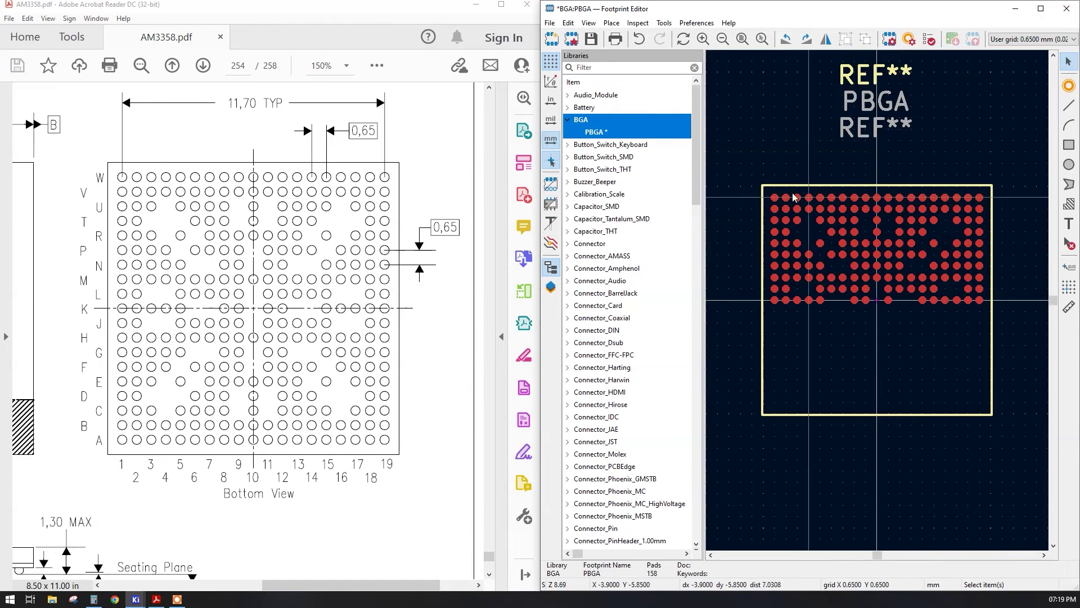
Step: Rotate all pads above the bottom row 180° with two counterclockwise quarter turns
left_click_drag(767, 195, 990, 295)
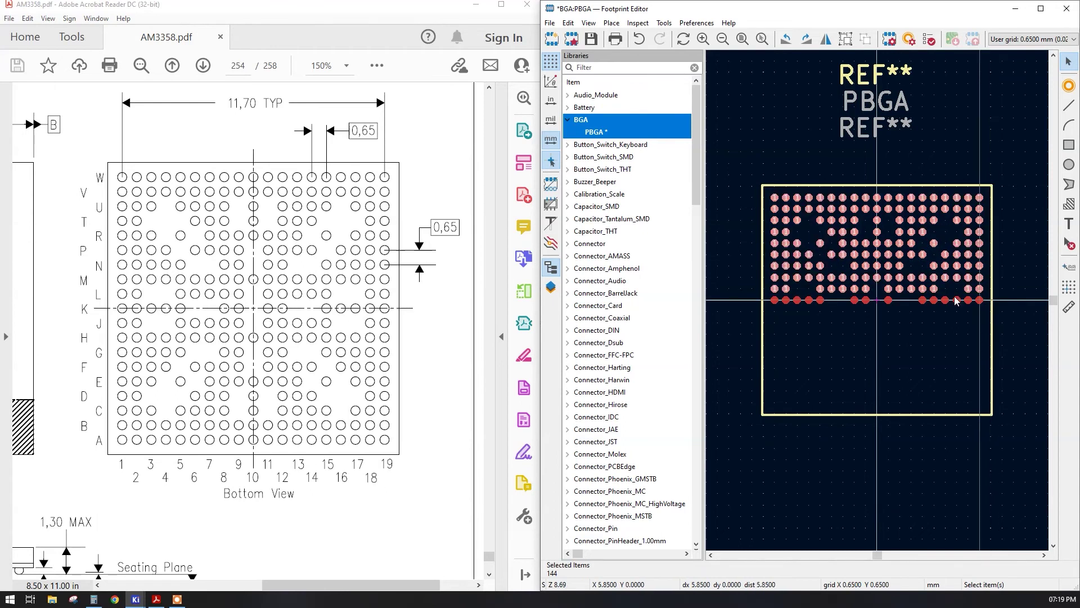
right_click(891, 258)
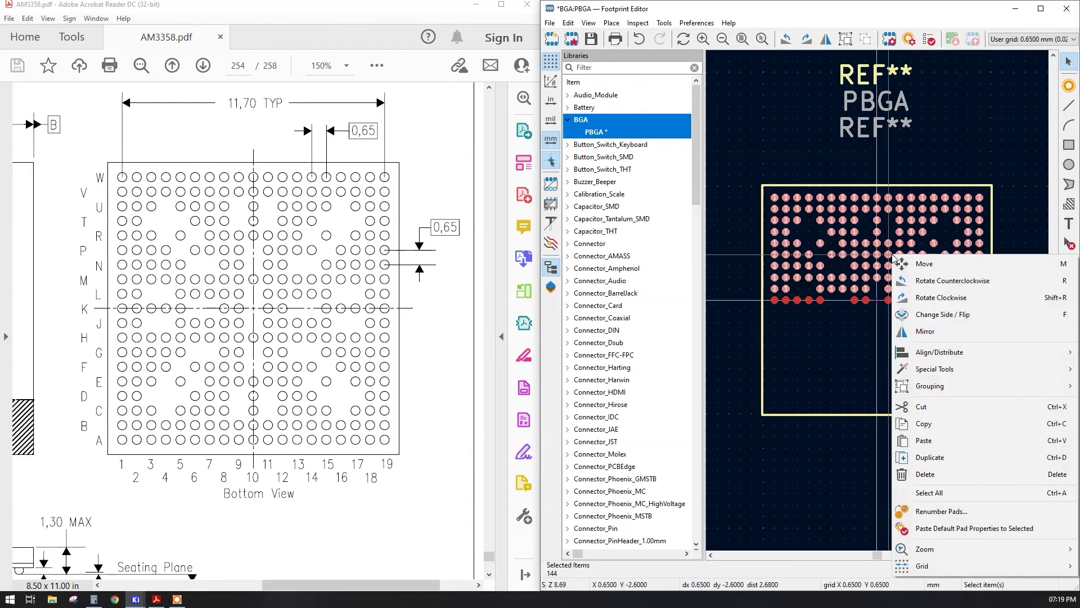
left_click(912, 284)
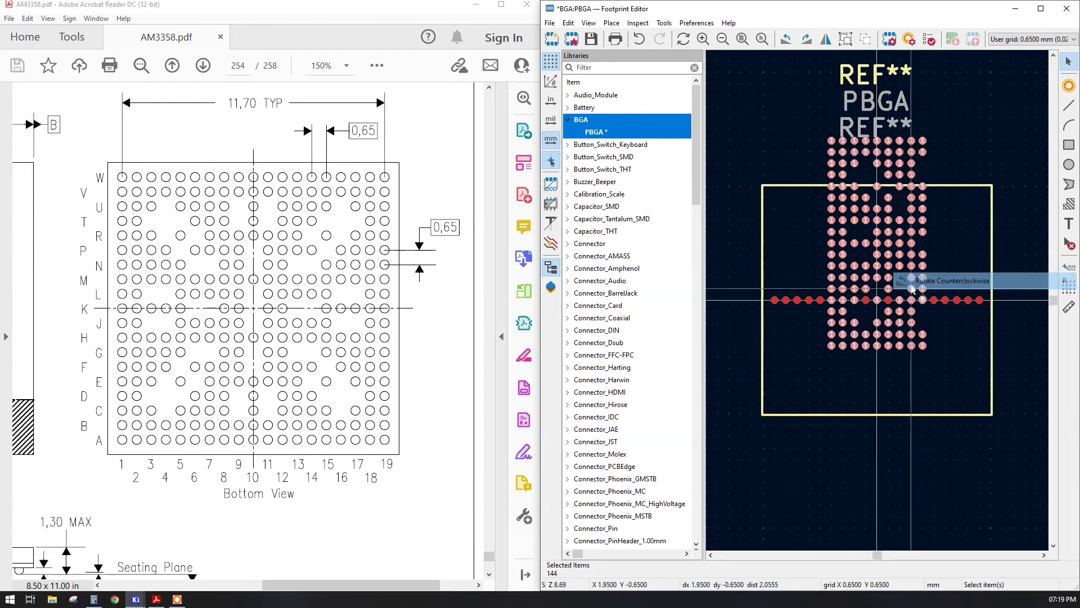
right_click(889, 231)
left_click(914, 263)
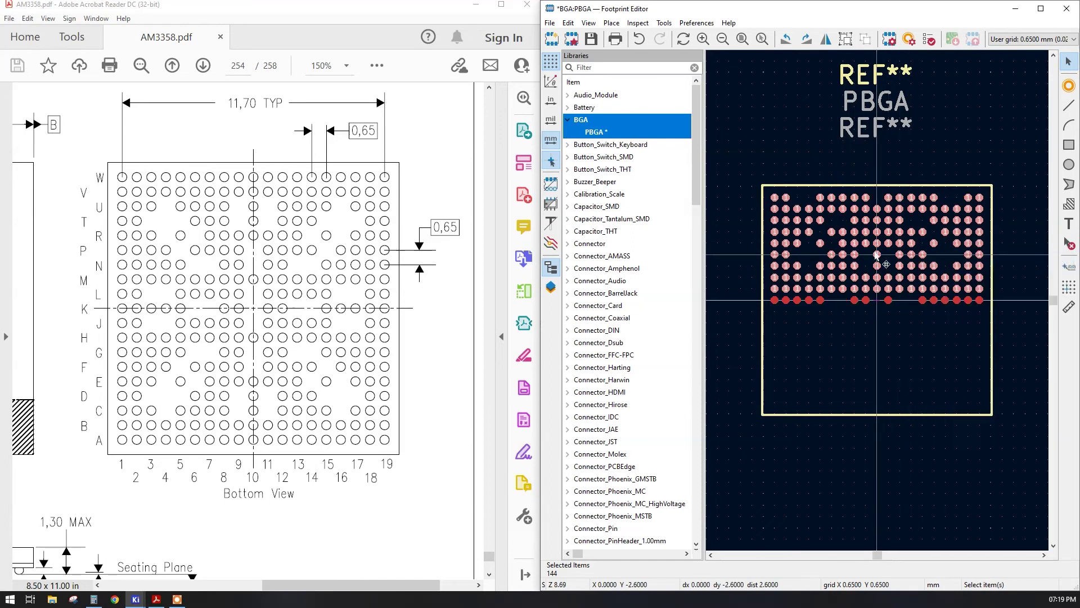
Step: Move the rotated block to the lower half and place a duplicate in the upper half
left_click_drag(886, 264, 885, 380)
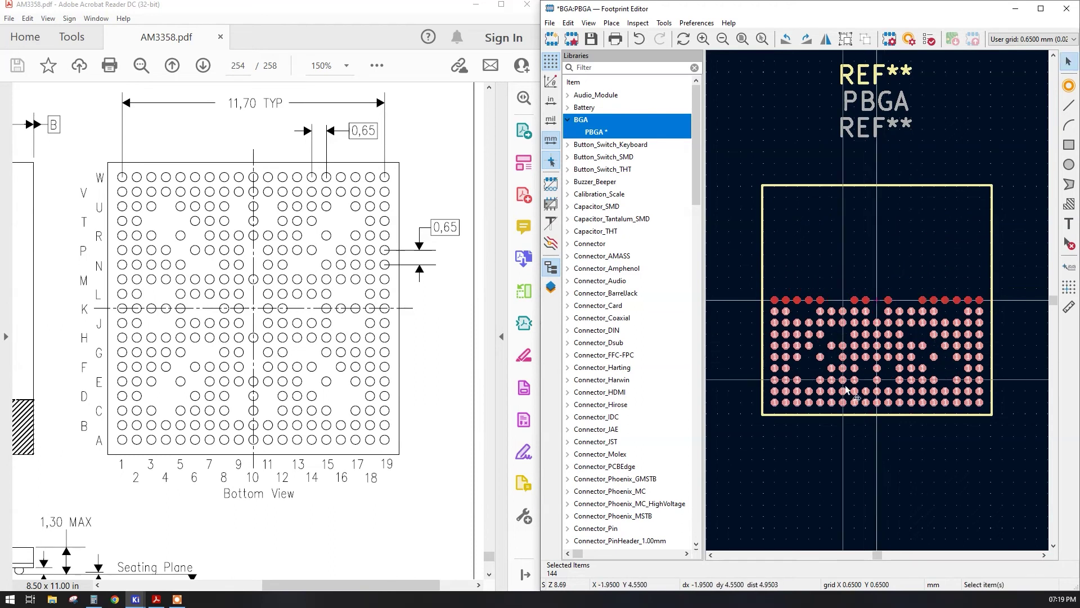
key("m")
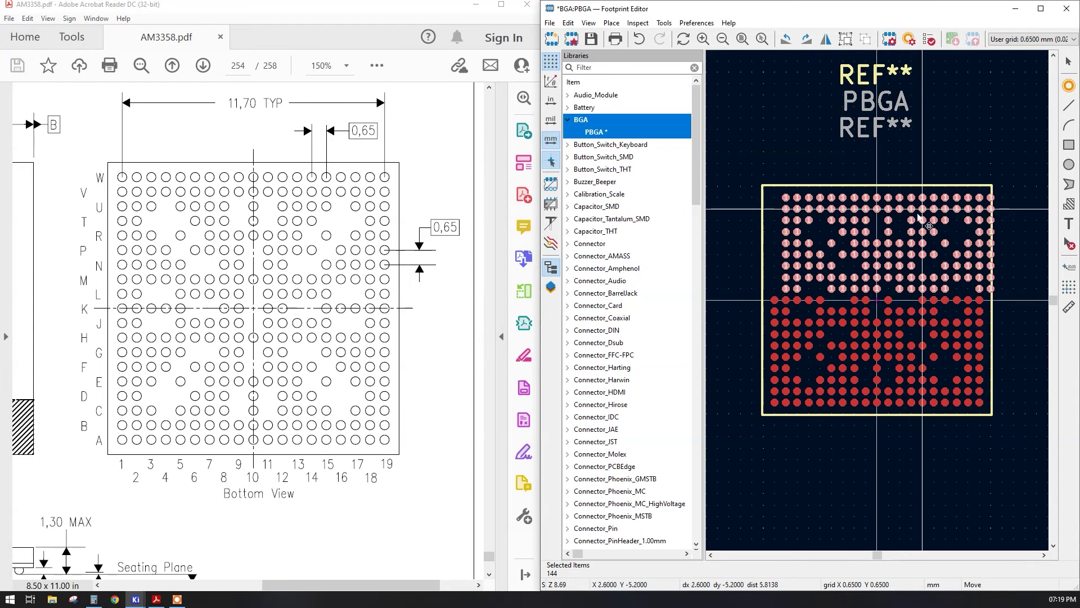
left_click(912, 206)
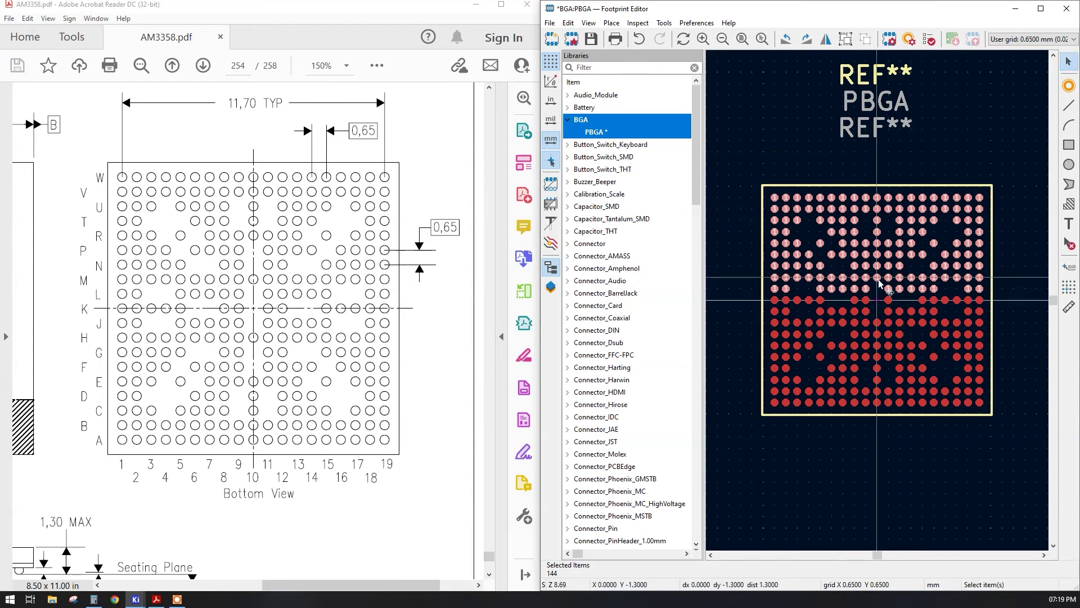
left_click(987, 427)
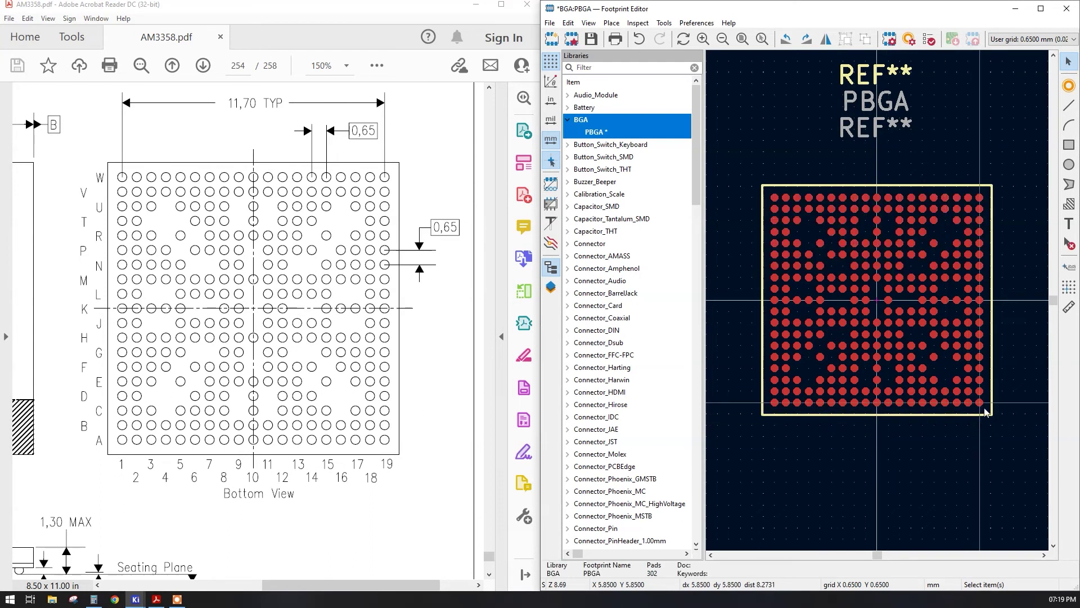
Step: Inspect the bottom-right corner pad's properties and close them unchanged
scroll(979, 403, "up", 5)
left_click(873, 311)
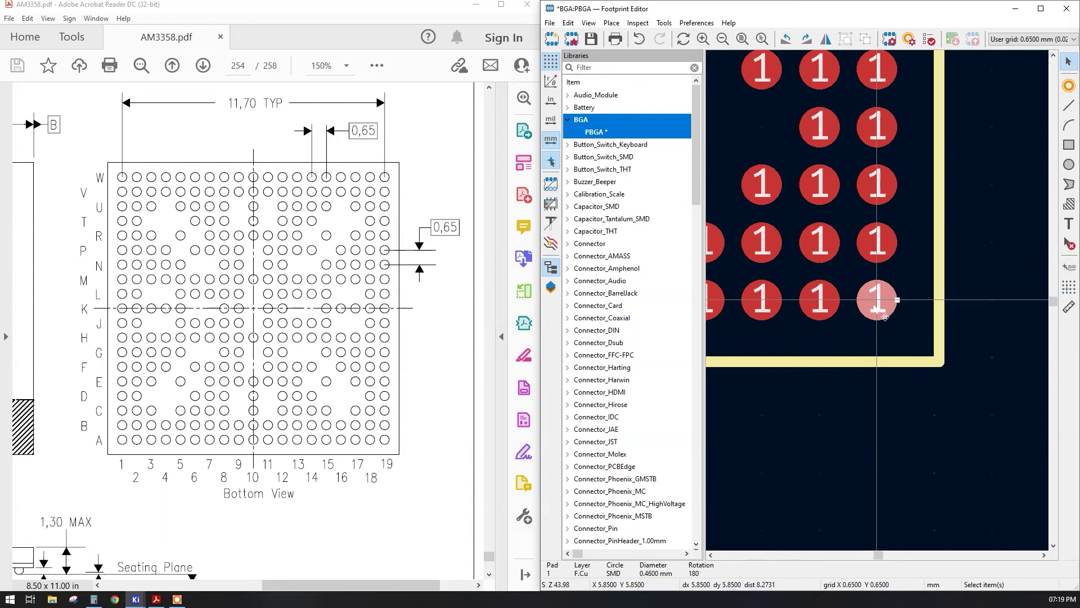
double_click(884, 315)
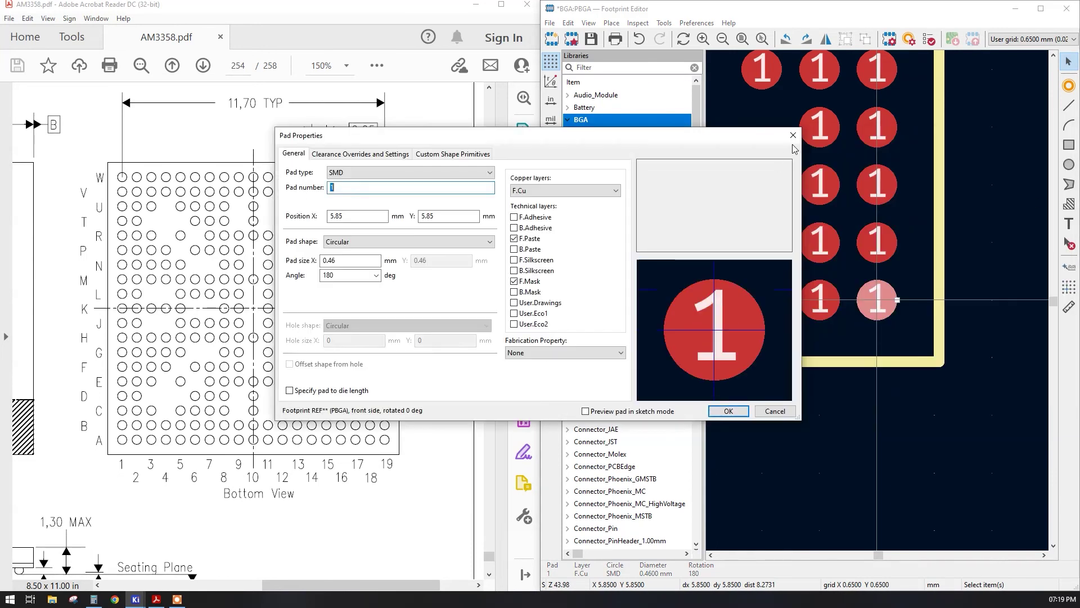
key("Escape")
scroll(855, 344, "down", 5)
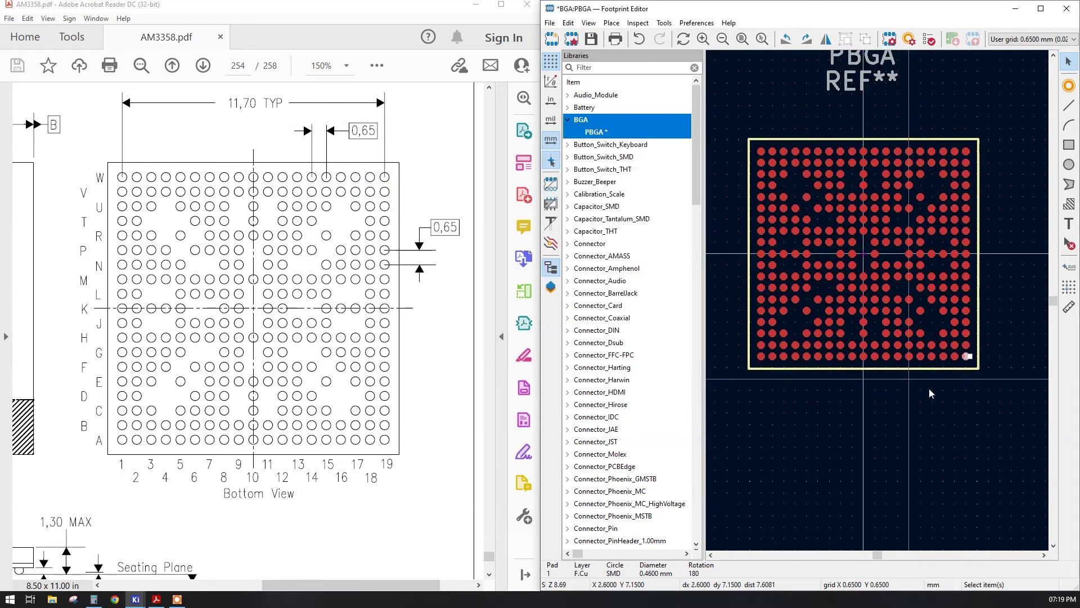
mouse_move(334, 584)
left_mouse_down()
mouse_move(261, 583)
mouse_move(369, 584)
left_mouse_up()
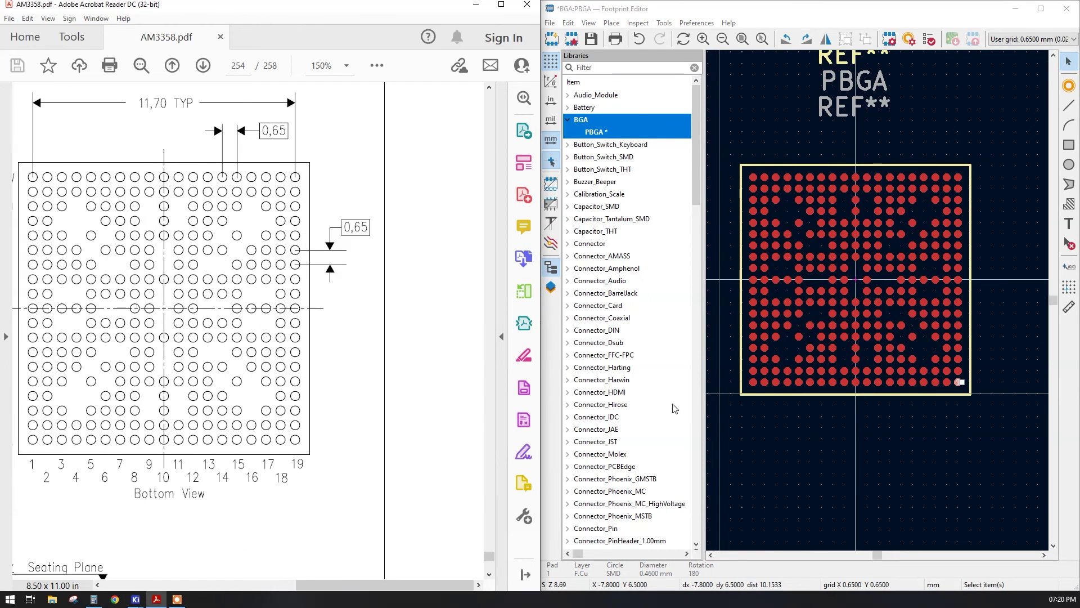
scroll(656, 371, "down", 20)
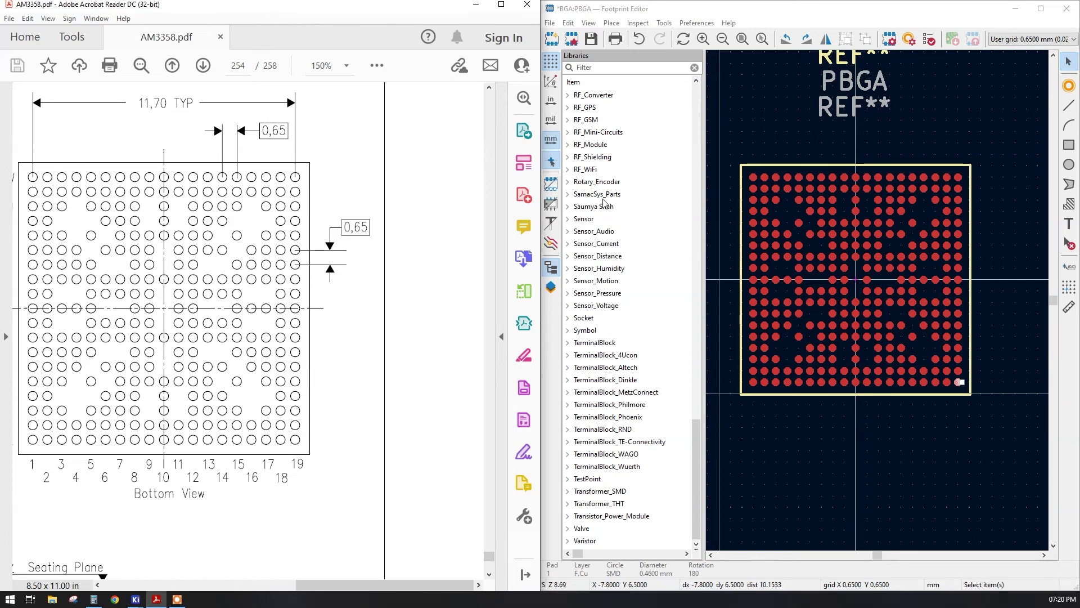
Step: Open SamacSys_Parts BGA324C80P18X18_1500X1500X140 for reference, answering the save prompt, and zoom to its A1 corner
double_click(603, 198)
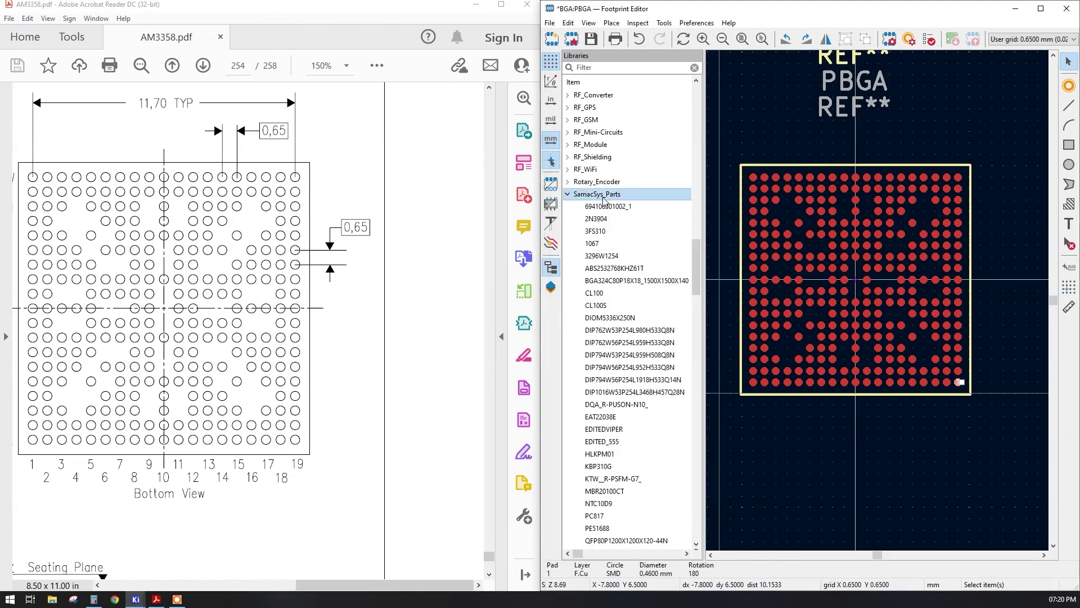
double_click(603, 283)
left_click(770, 314)
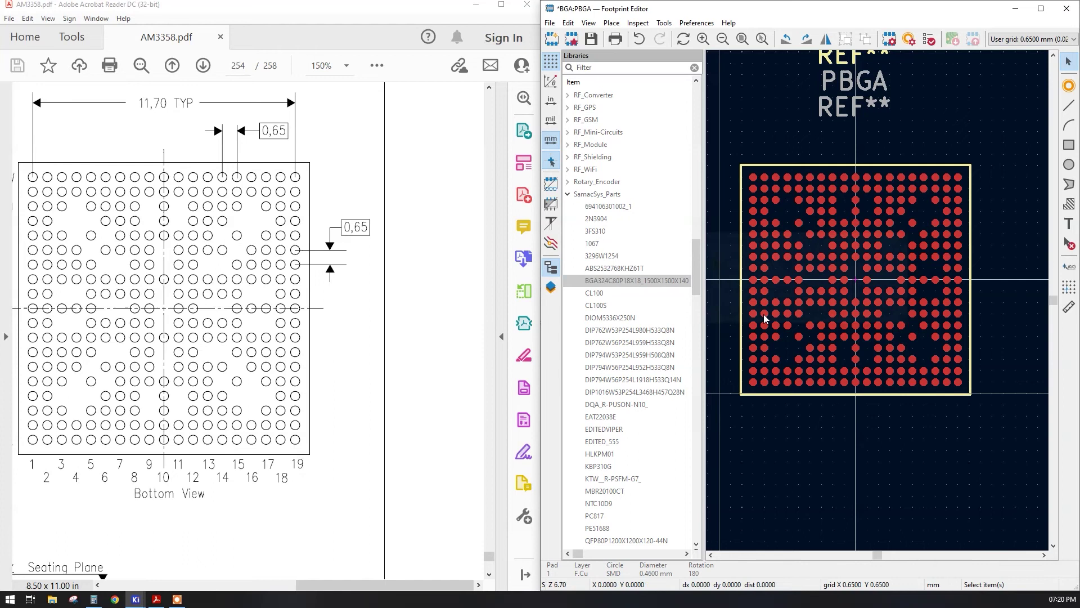
scroll(879, 304, "up", 3)
scroll(880, 305, "down", 4)
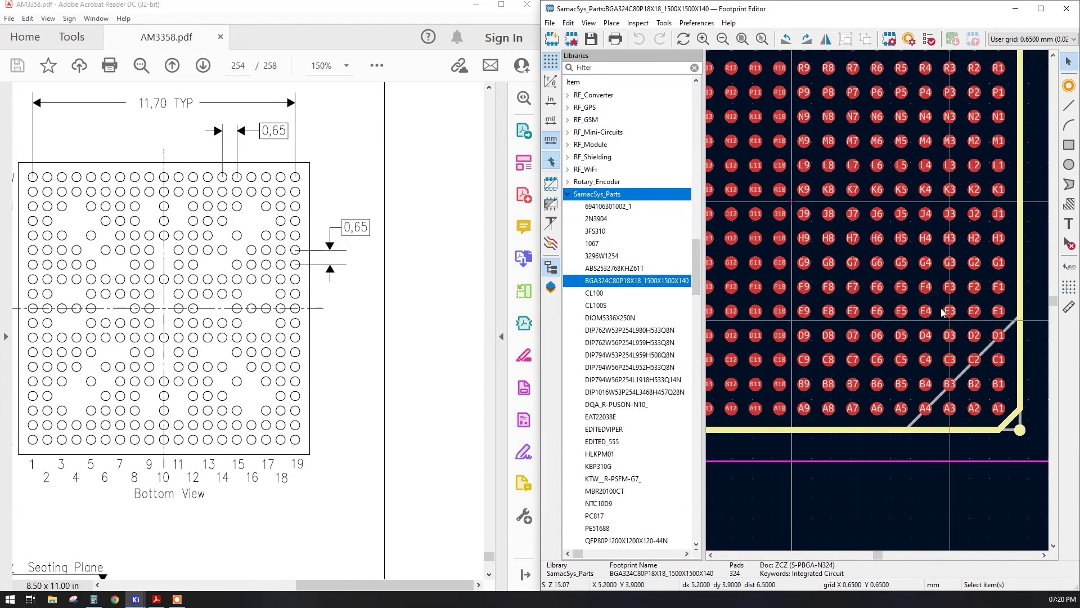
scroll(876, 293, "up", 4)
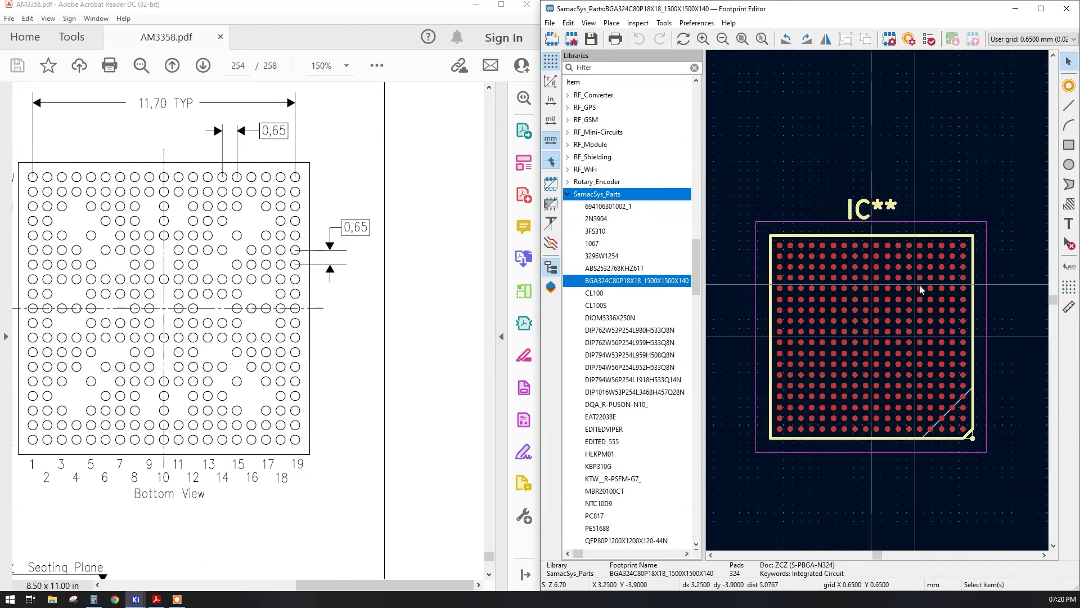
scroll(927, 368, "down", 5, "shift")
scroll(844, 369, "right", 5, "ctrl")
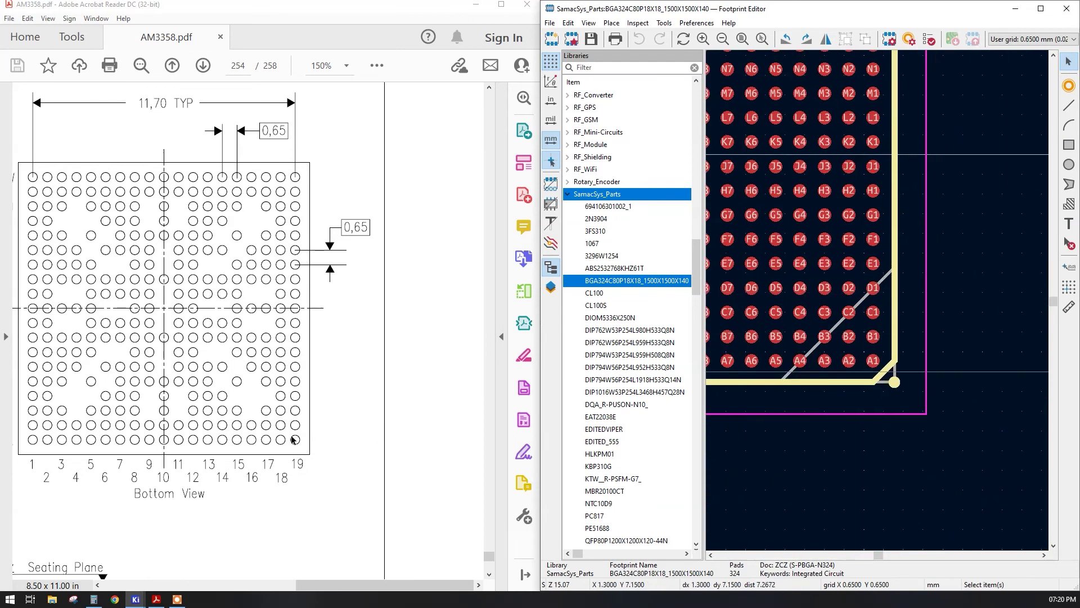
left_click_drag(376, 587, 204, 587)
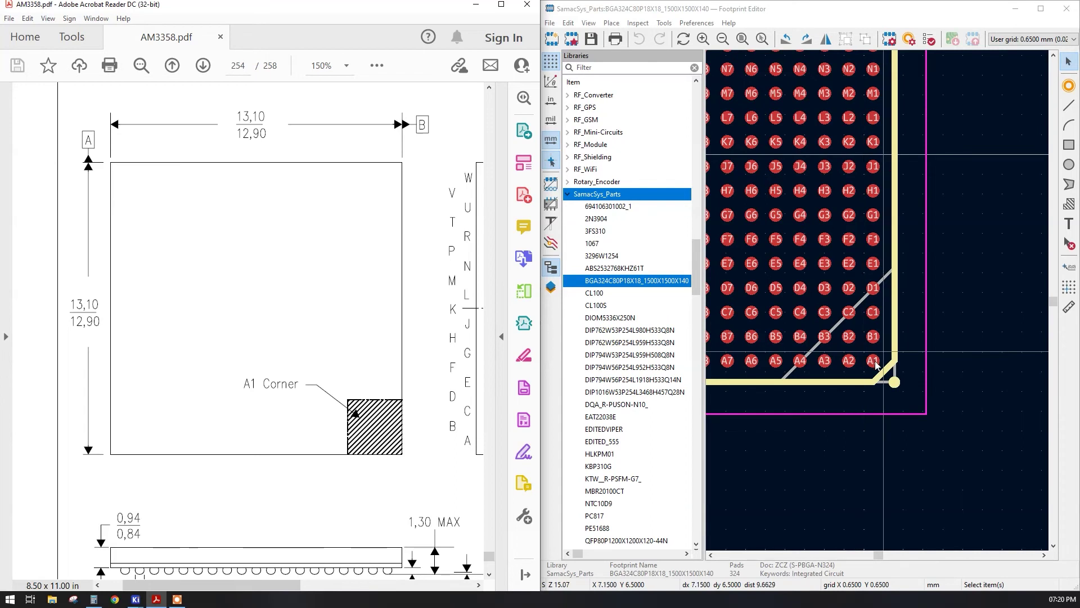
left_click_drag(879, 556, 881, 562)
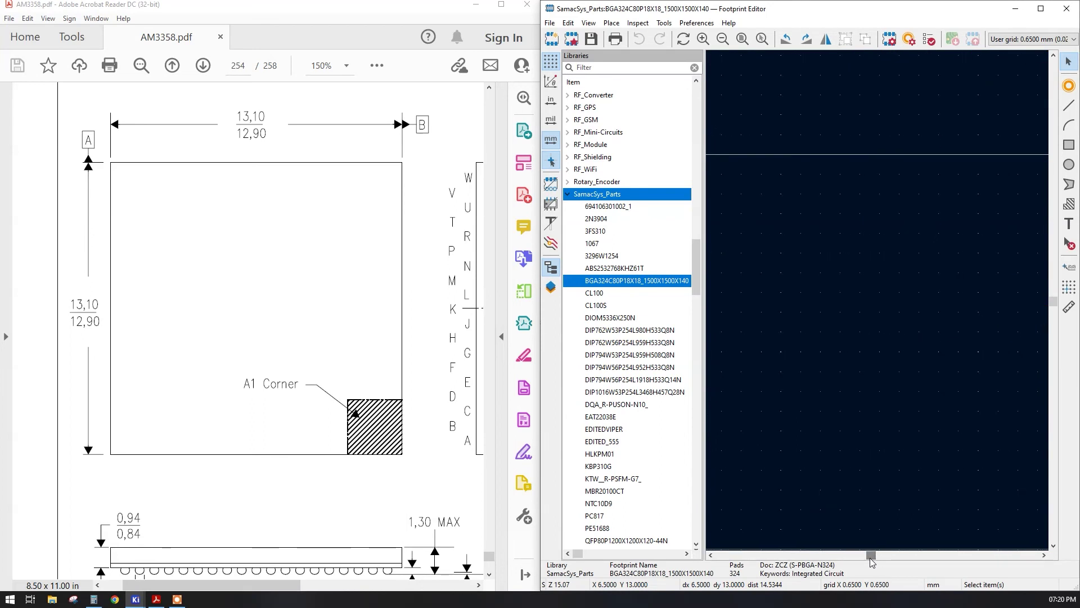
key("Home")
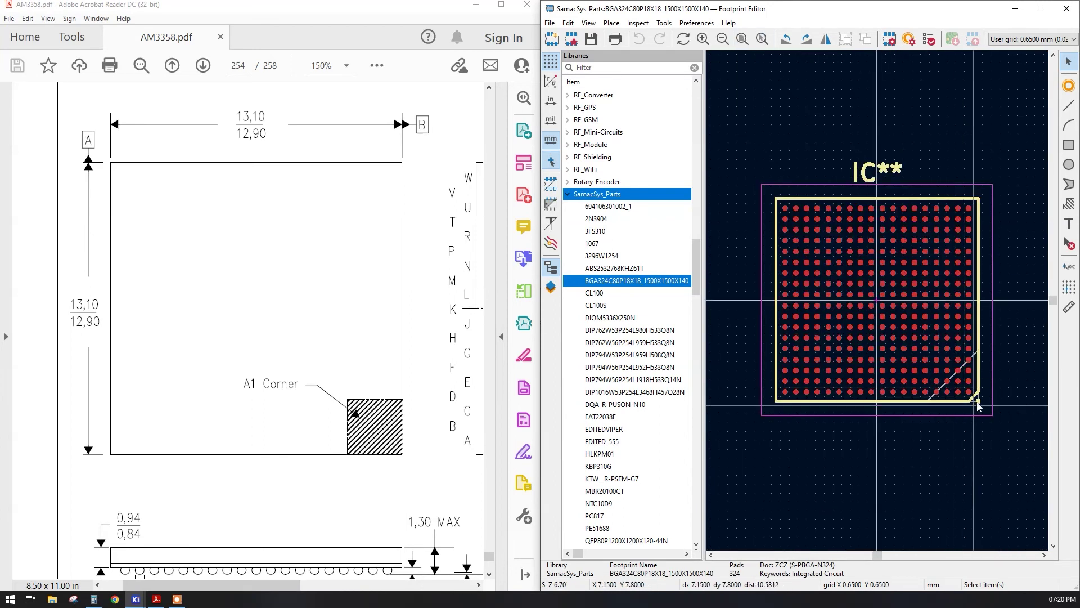
scroll(979, 406, "up", 4)
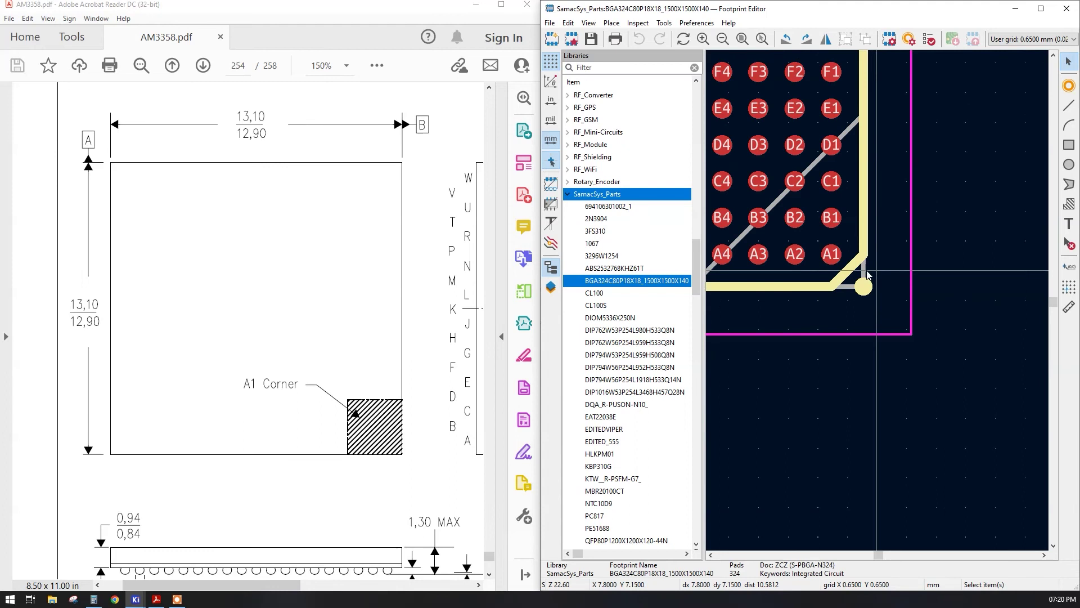
left_click(863, 275)
scroll(877, 303, "up", 1)
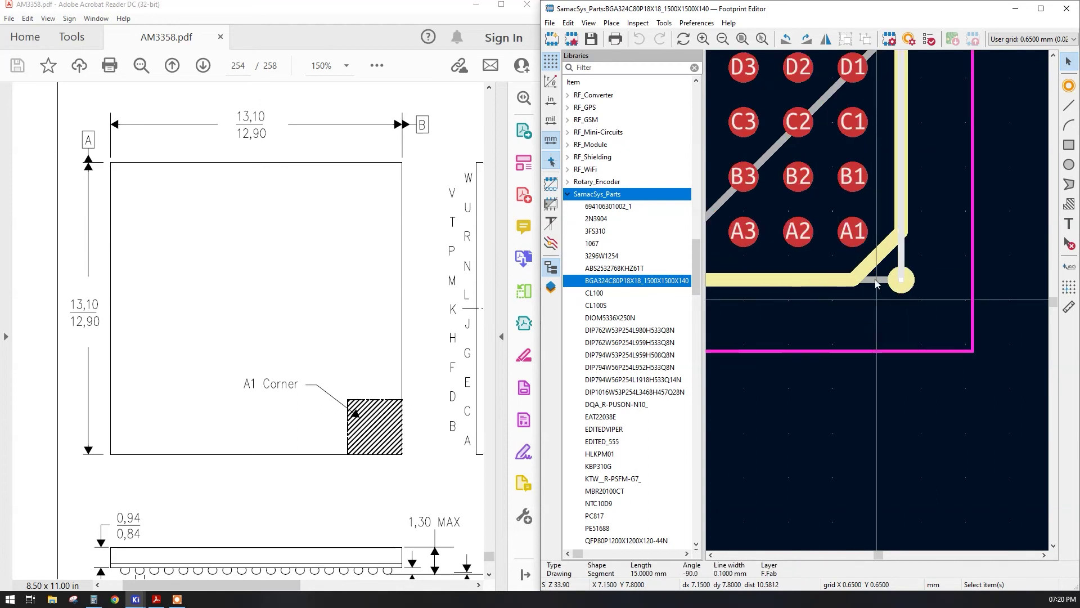
double_click(903, 255)
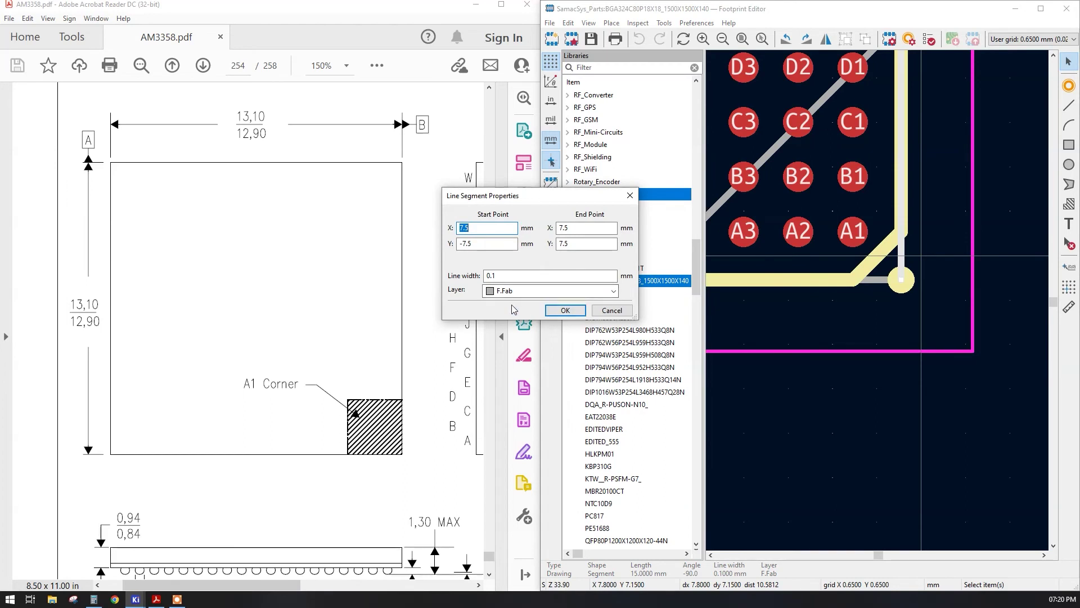
left_click(611, 311)
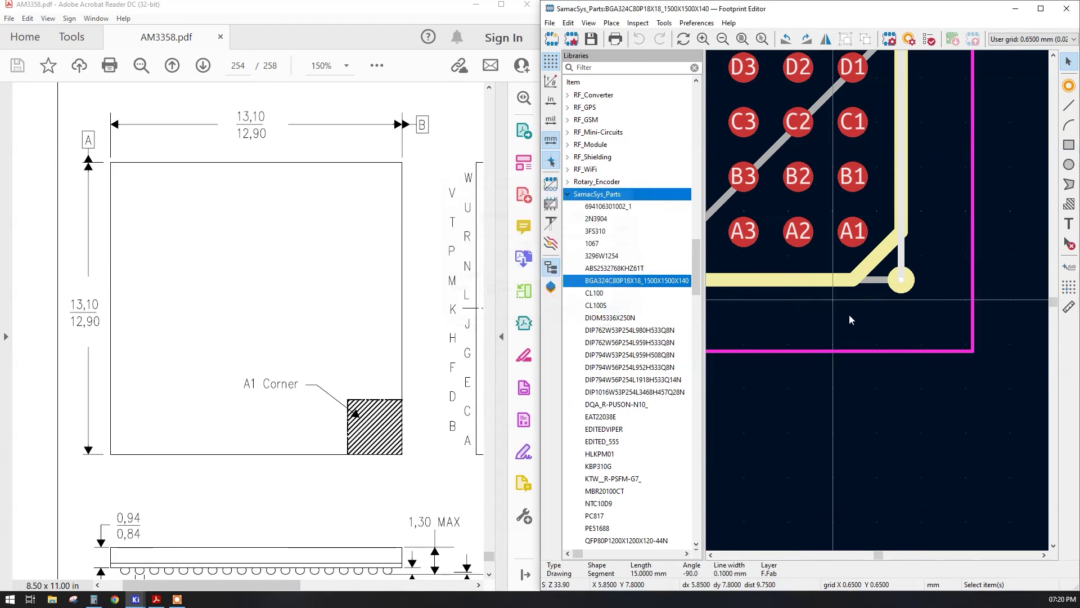
double_click(874, 280)
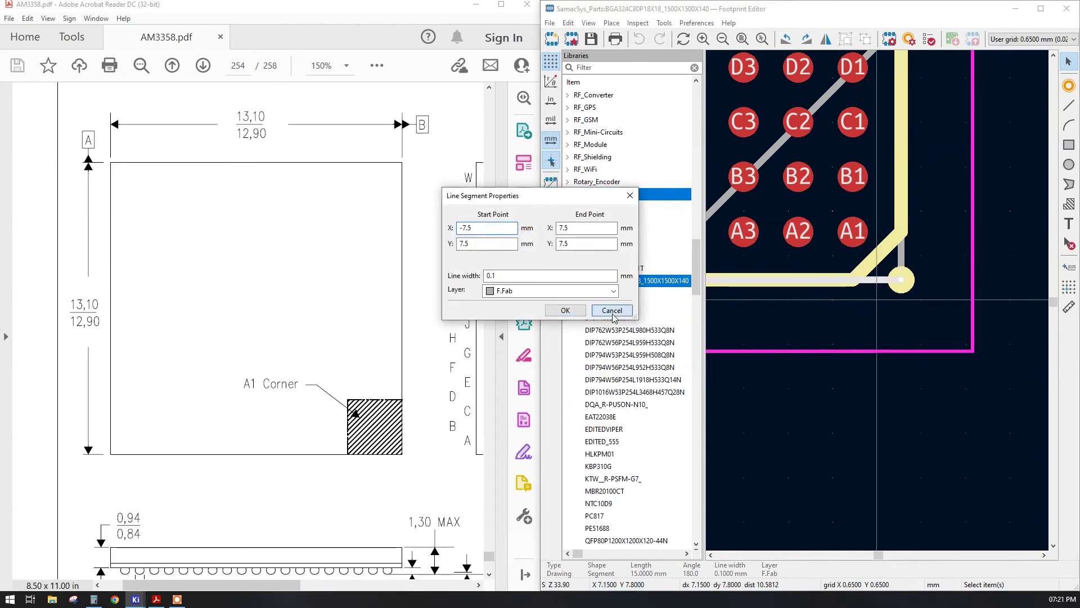
left_click(612, 310)
double_click(876, 256)
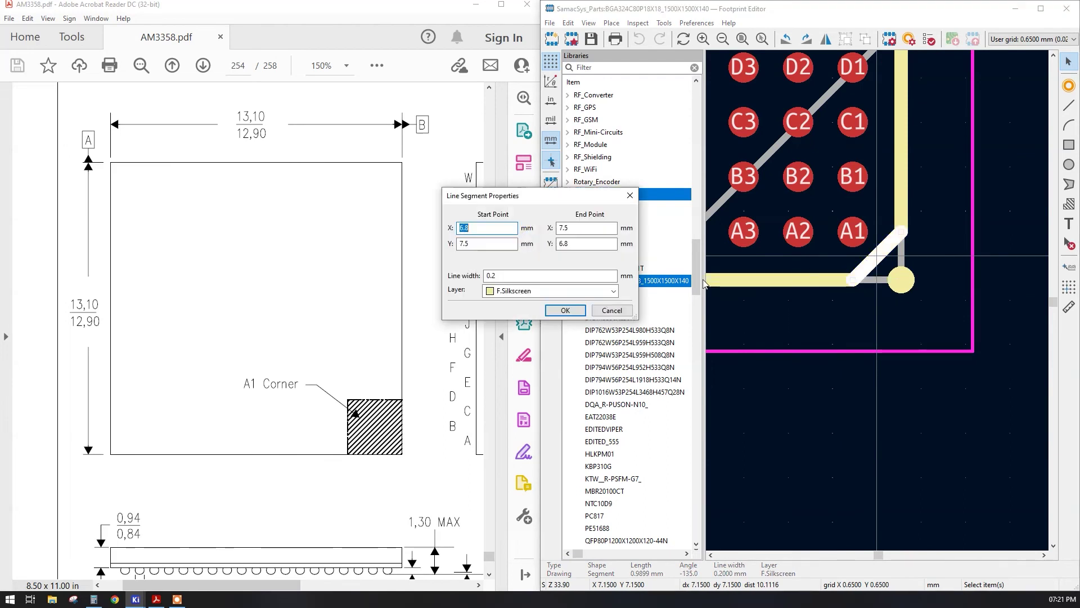
left_click(621, 313)
scroll(901, 278, "down", 3)
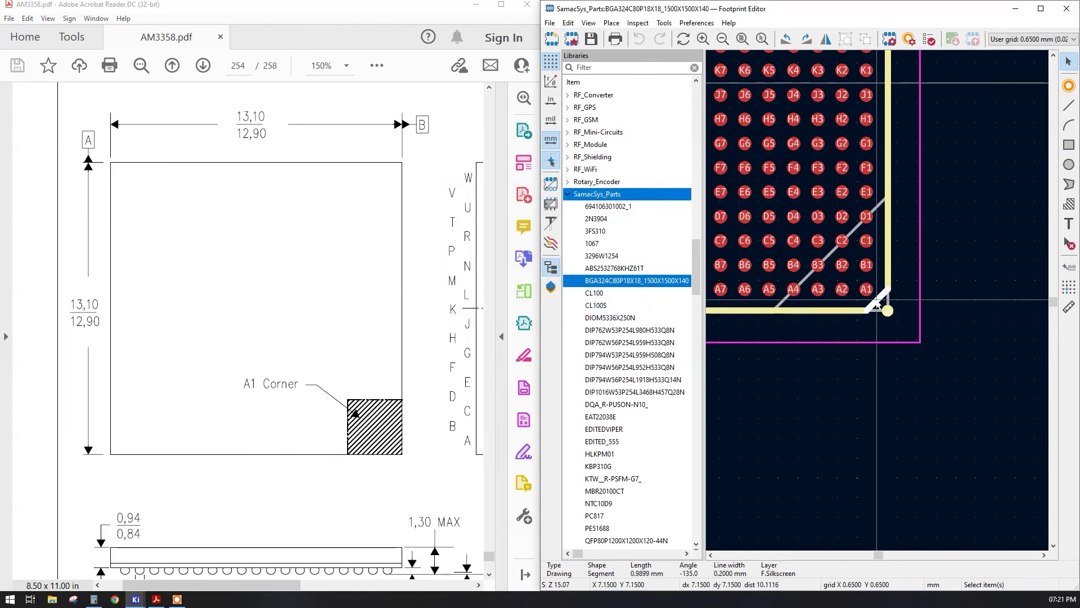
scroll(902, 277, "up", 3)
left_click(902, 304)
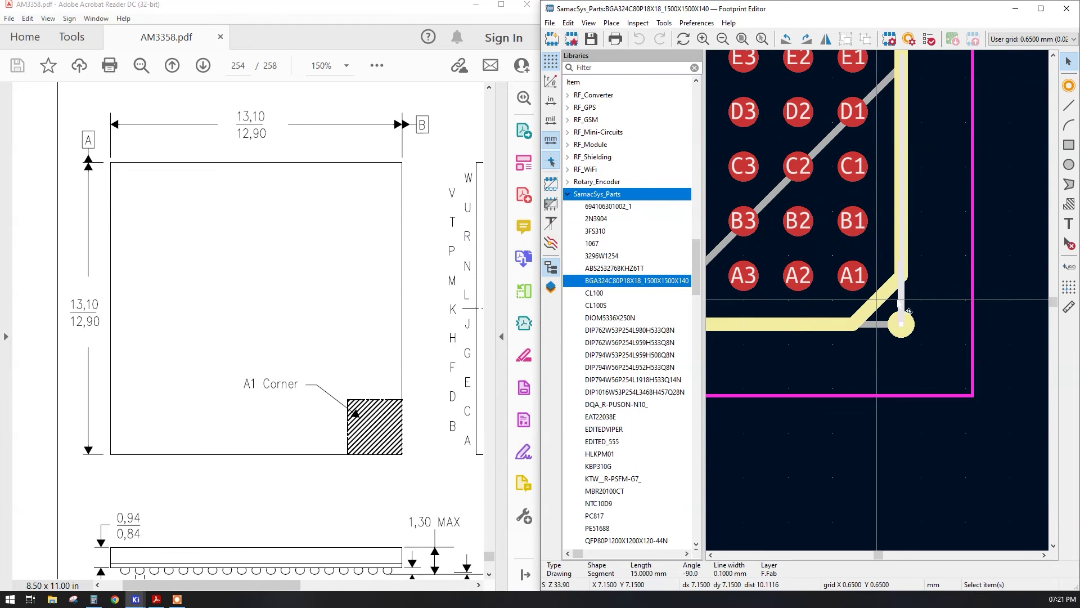
scroll(892, 310, "down", 5)
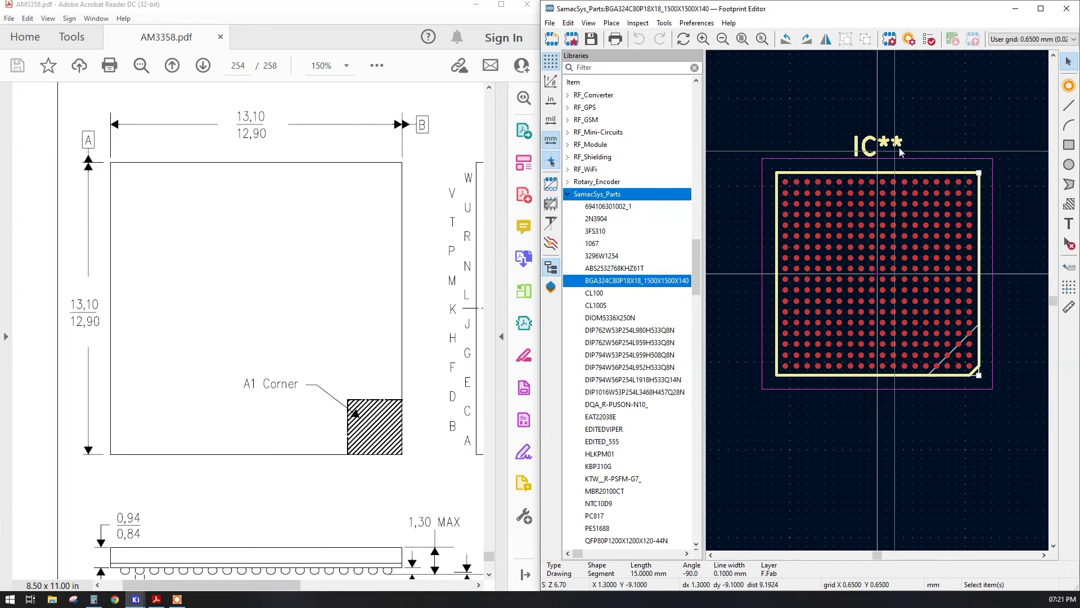
left_click(874, 147)
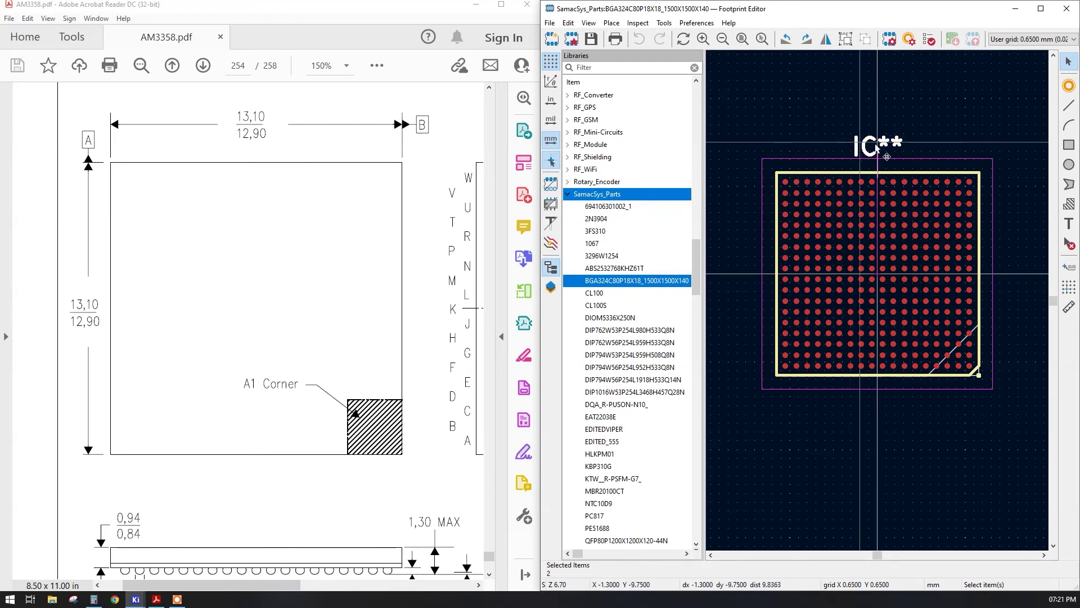
left_click(911, 141)
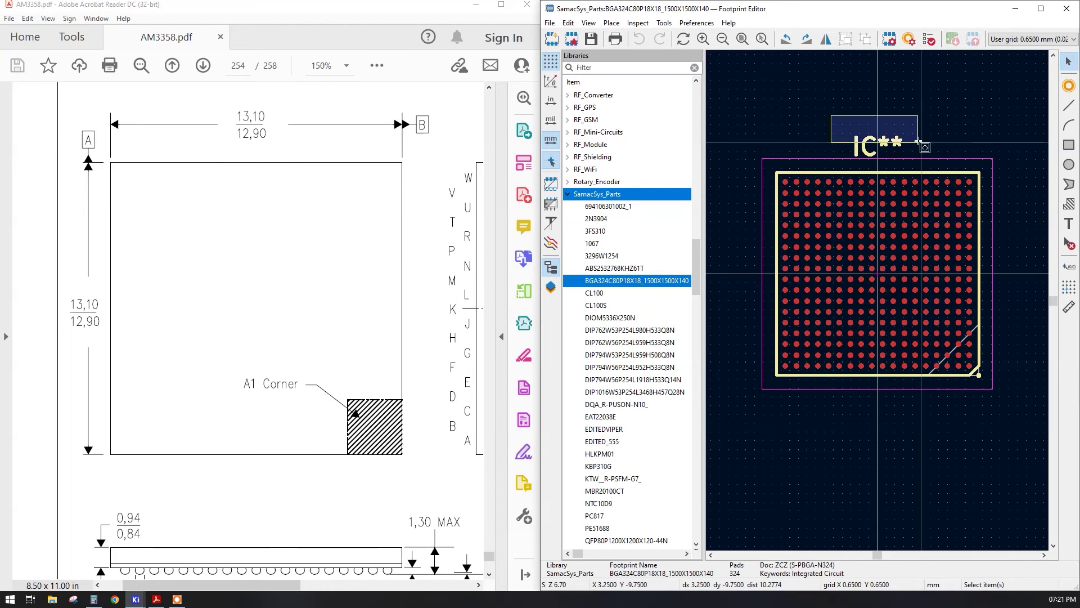
left_click_drag(912, 147, 840, 131)
left_click(839, 130)
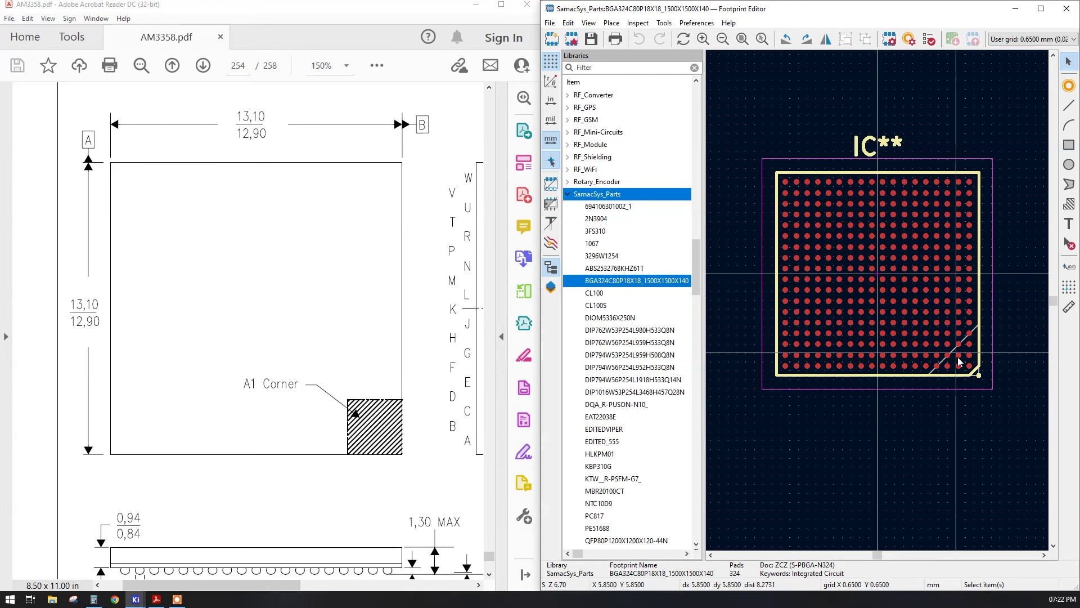
scroll(958, 357, "up", 3)
left_click(869, 289)
double_click(870, 291)
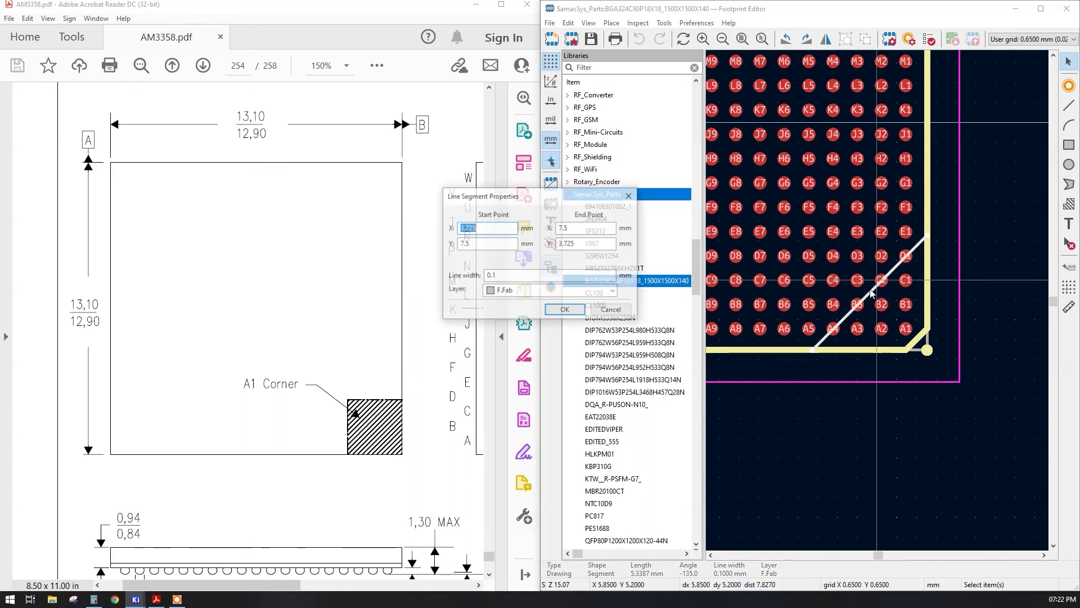
left_click(611, 311)
scroll(864, 211, "down", 5)
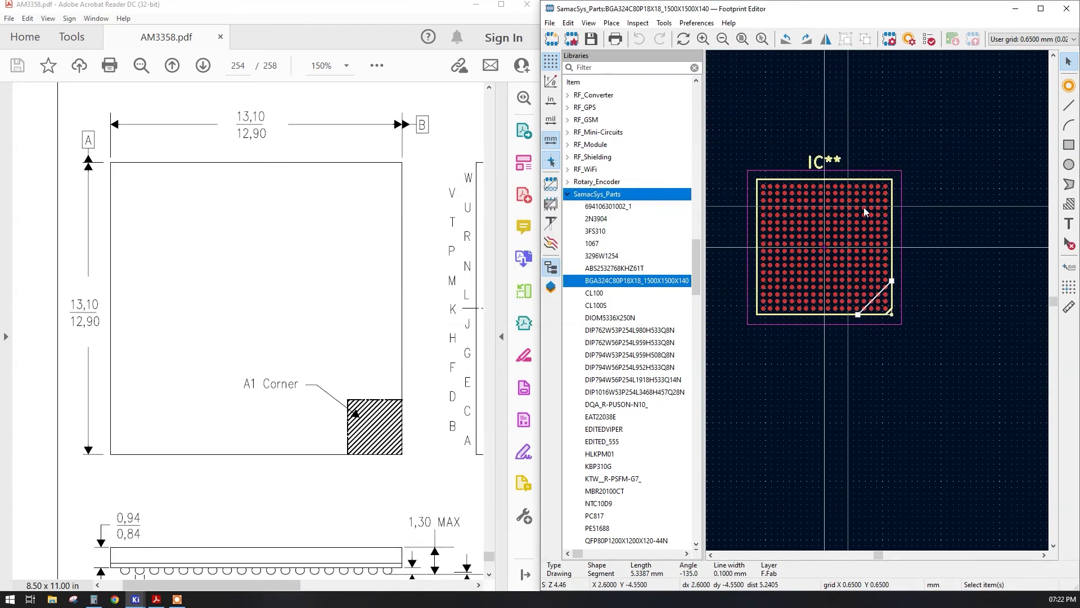
scroll(889, 309, "up", 3)
left_click(919, 319)
double_click(920, 318)
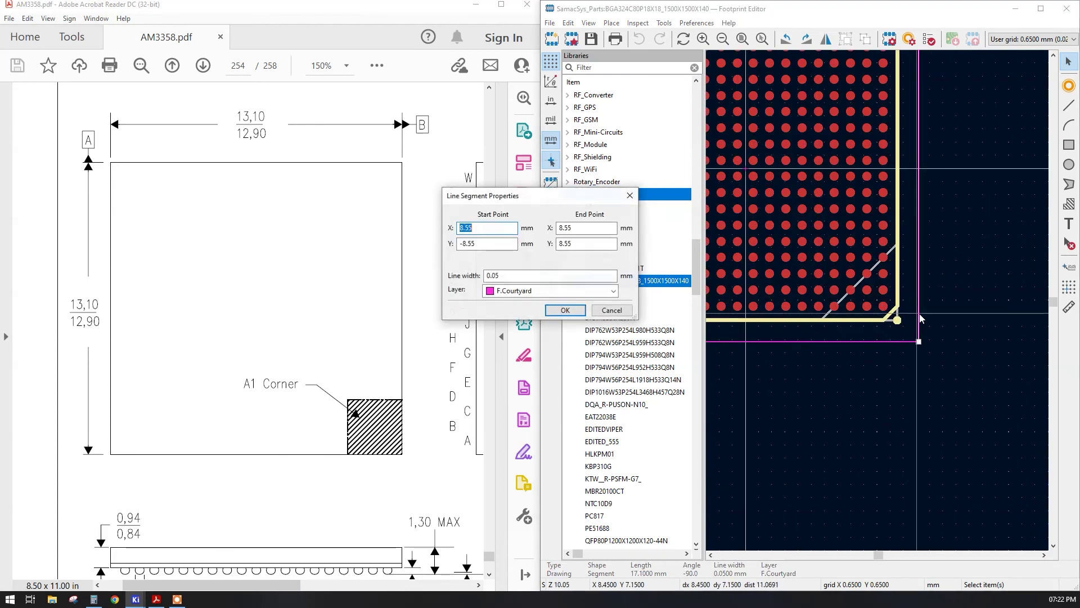
left_click(612, 310)
scroll(967, 279, "down", 3)
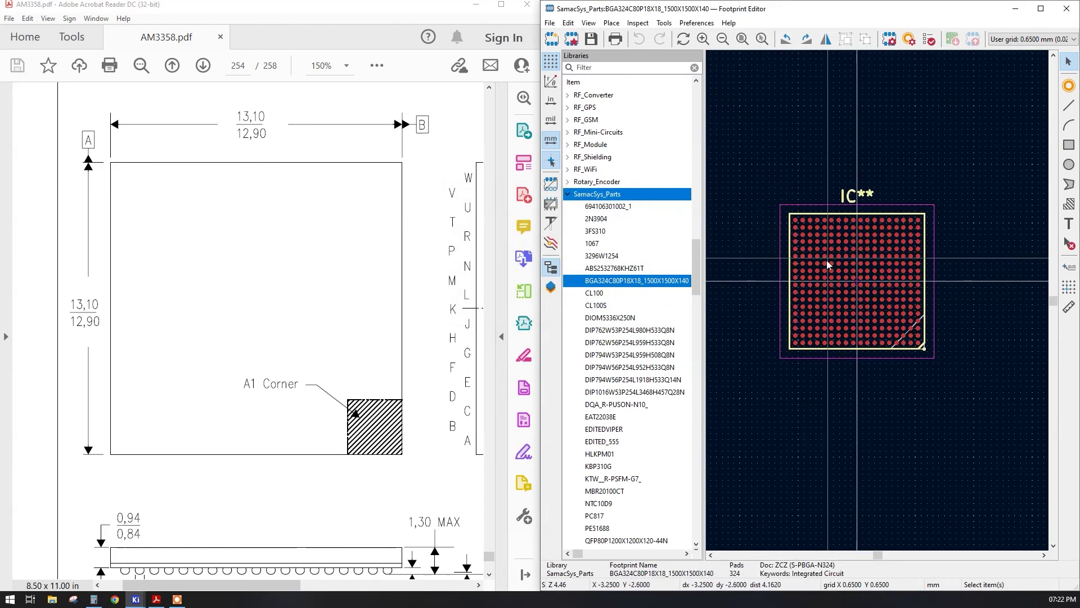
scroll(855, 279, "up", 2)
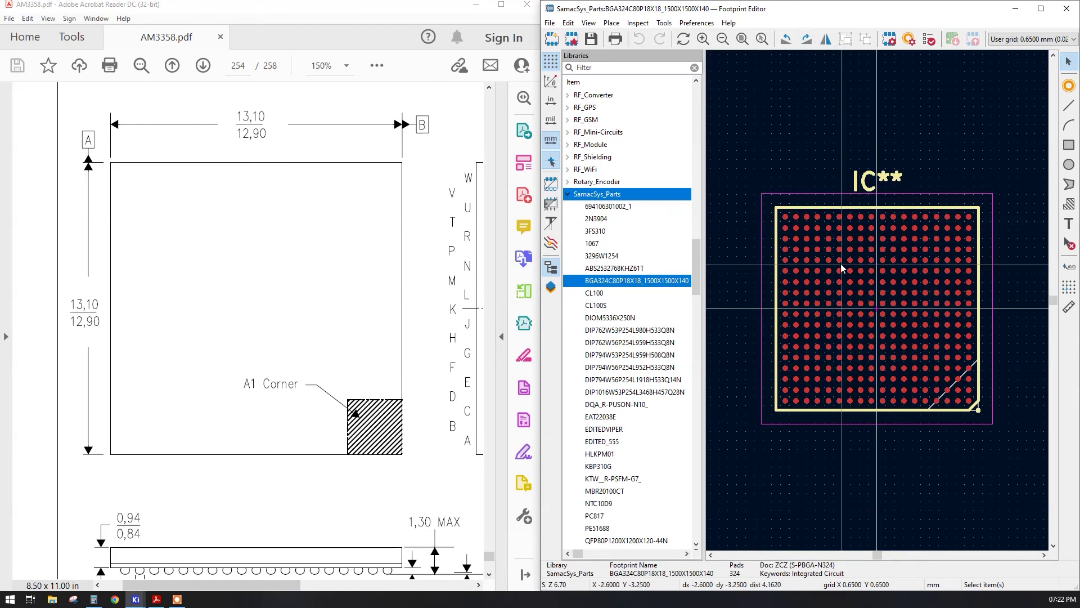
scroll(956, 407, "up", 2)
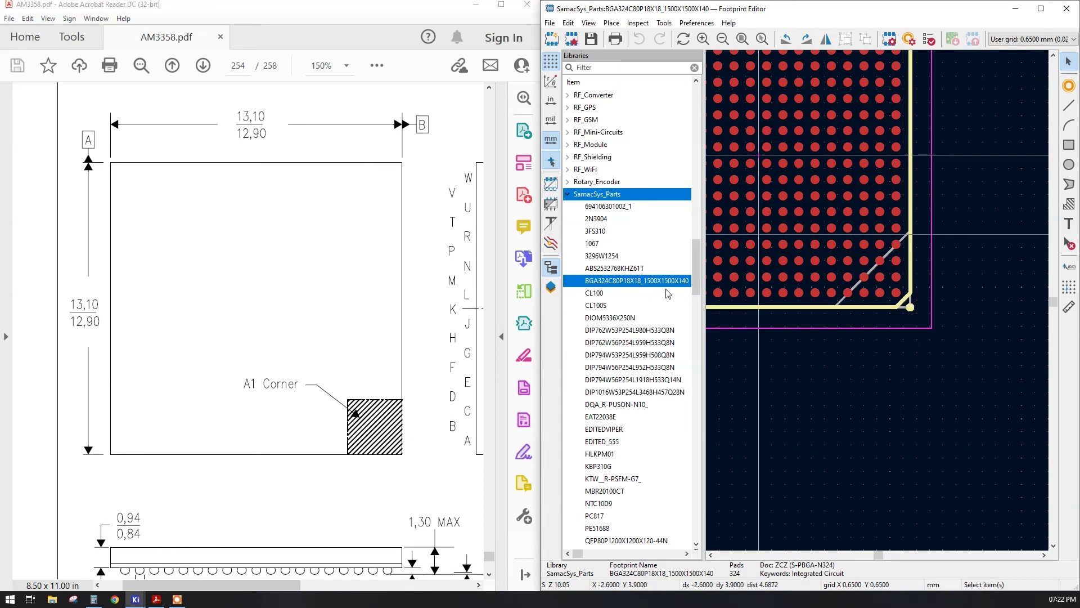
scroll(665, 285, "up", 15)
scroll(665, 285, "up", 7)
Step: Reopen the PBGA footprint full-screen, centred on the outline's bottom-right corner
double_click(593, 131)
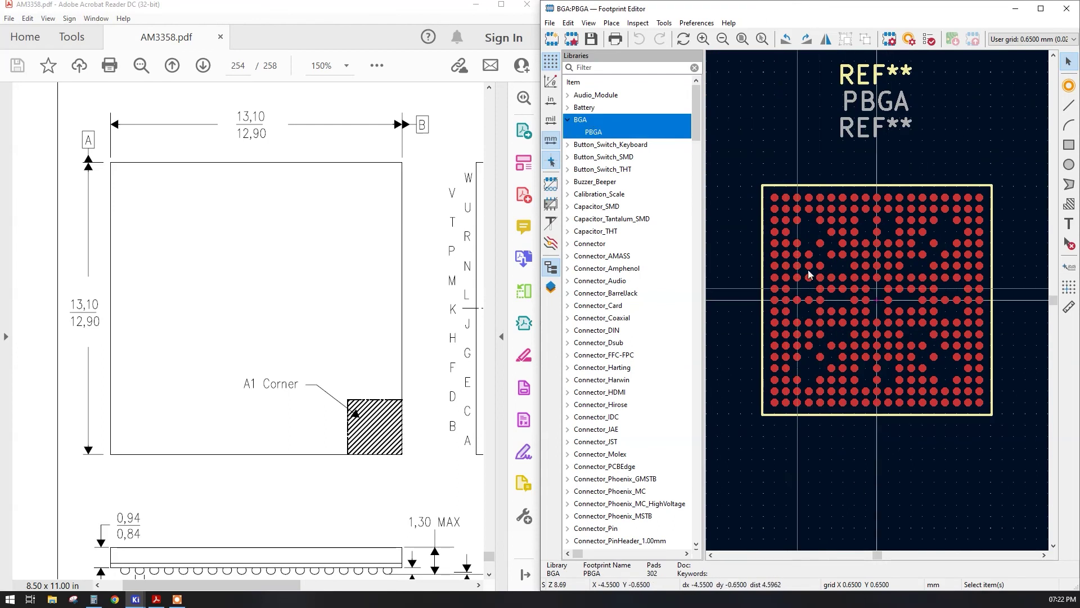
left_click(1042, 10)
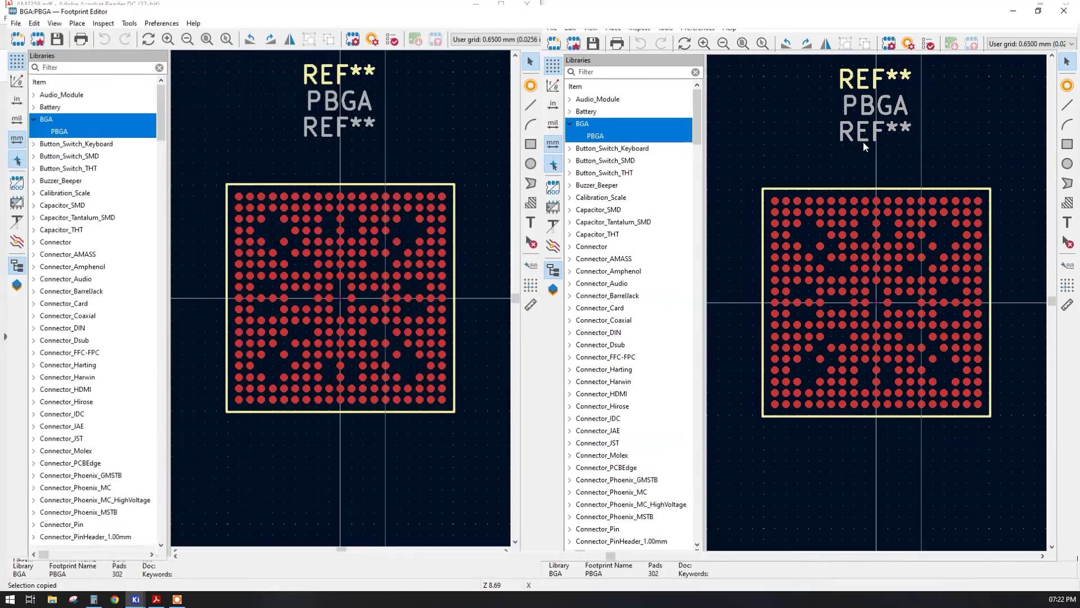
scroll(606, 298, "up", 2)
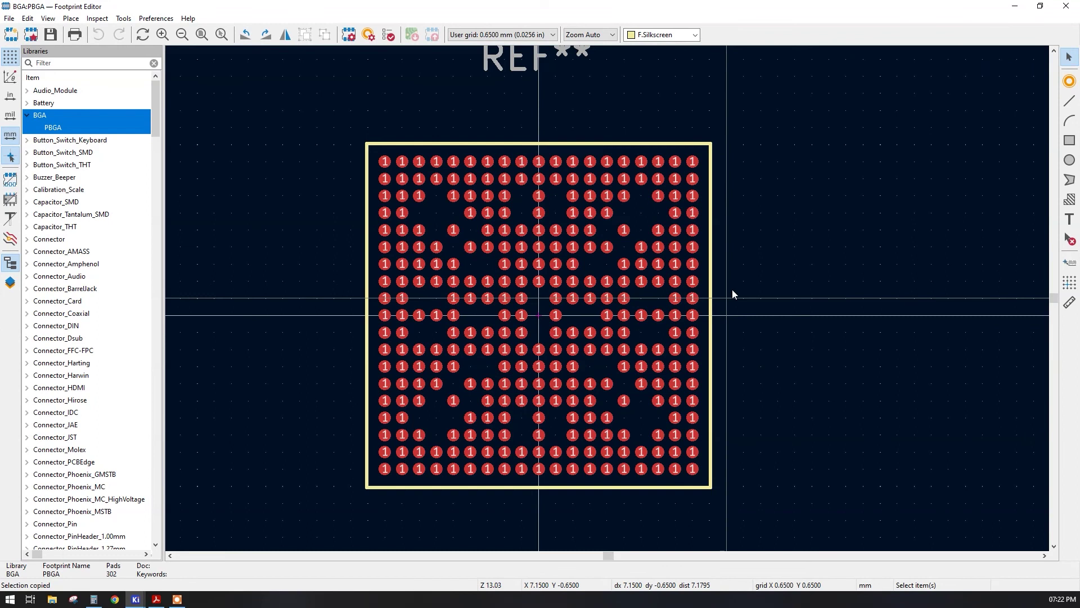
middle_click_drag(731, 289, 836, 187)
Step: Draw a diagonal silkscreen chamfer line from the outline's right edge to its bottom edge
left_click(1070, 100)
scroll(806, 355, "up", 5)
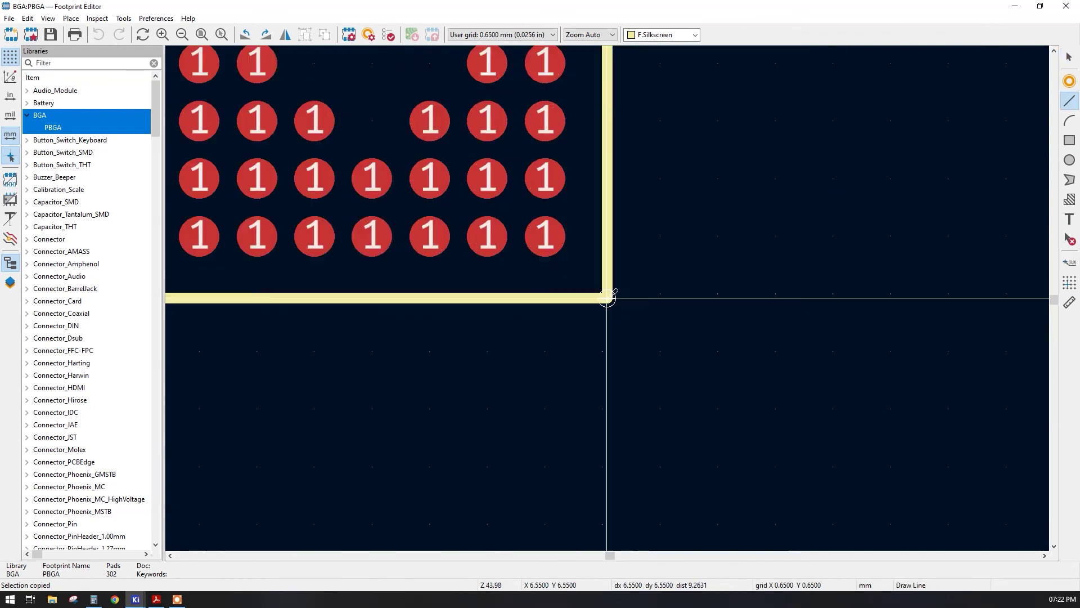
left_click(612, 221)
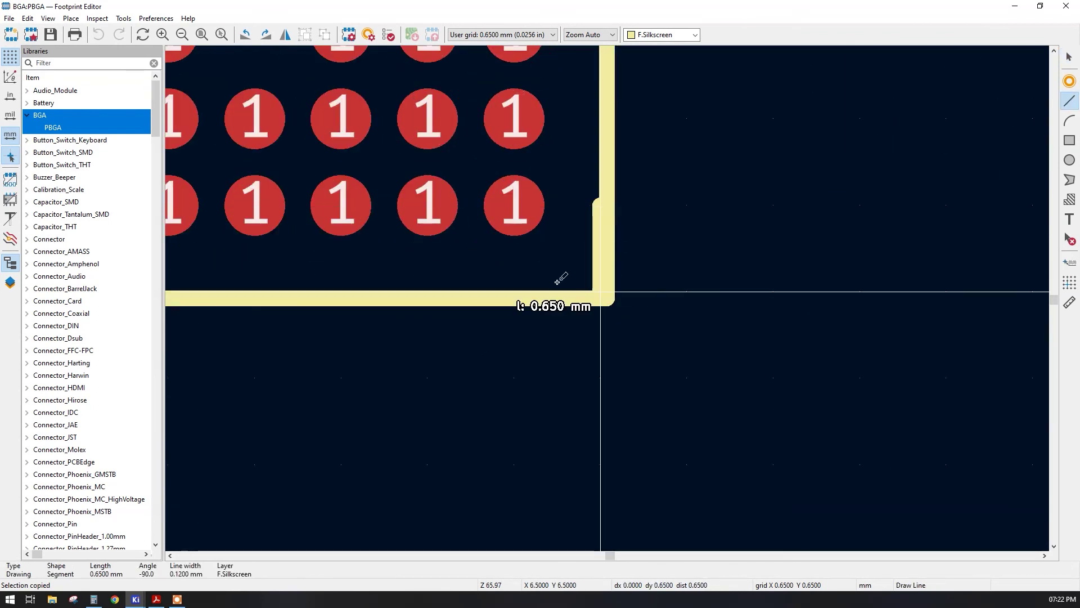
left_click(529, 298)
key("Escape")
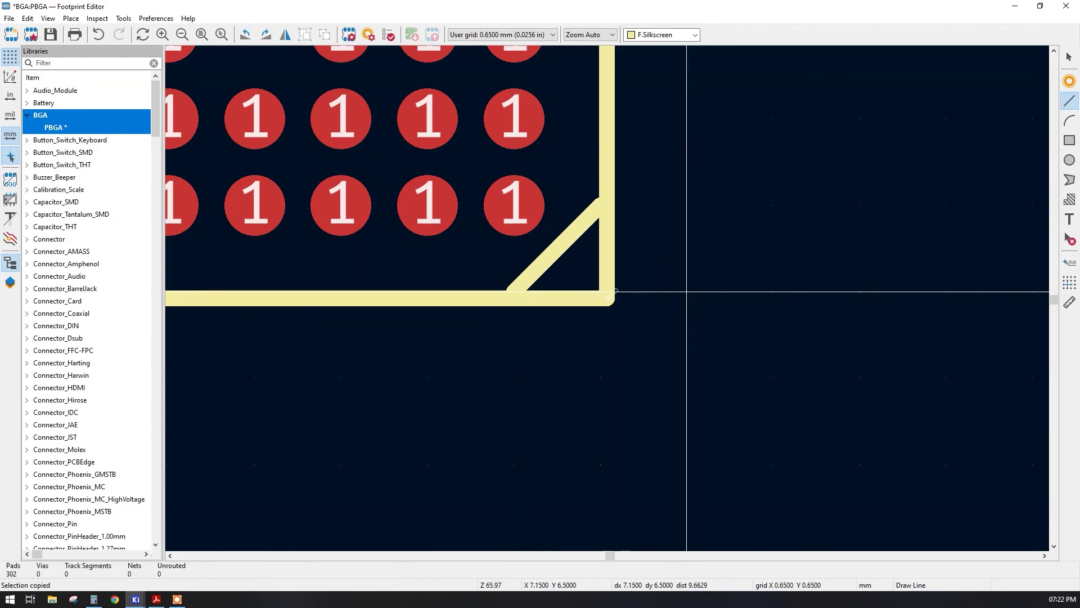
scroll(652, 183, "down", 5)
scroll(653, 183, "down", 3)
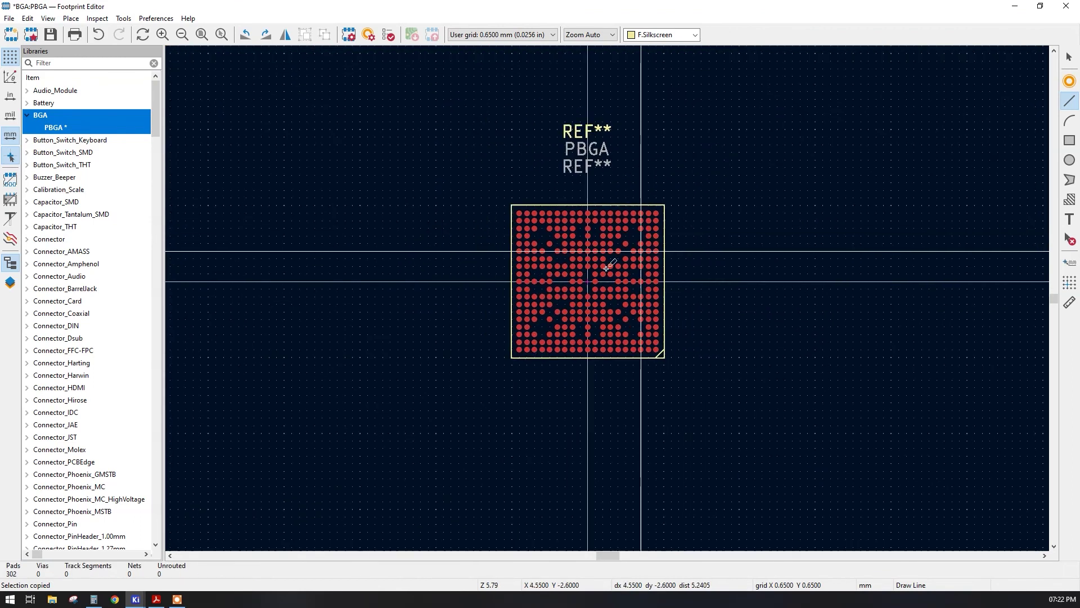
scroll(612, 274, "up", 3)
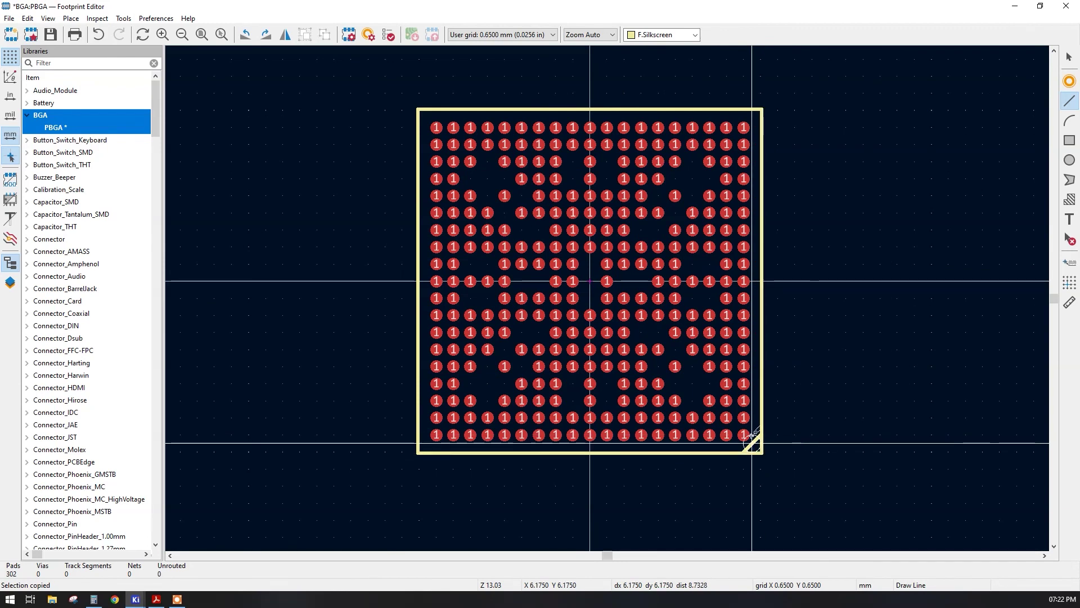
Step: Save, then draw a 14.3 mm square rectangle around the outline on F.Courtyard
key("ctrl+s")
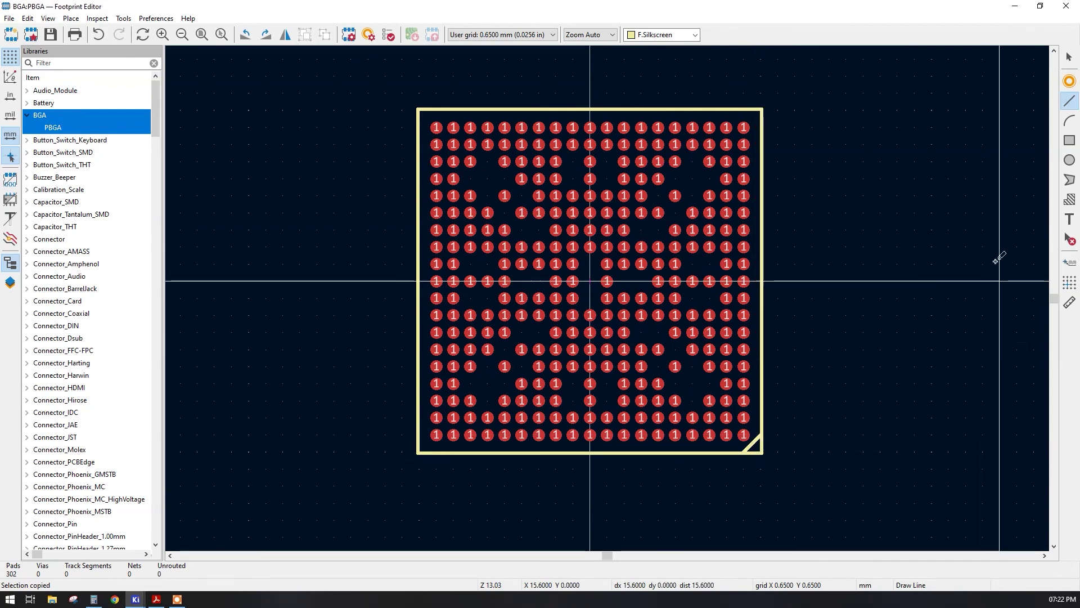
left_click(1069, 140)
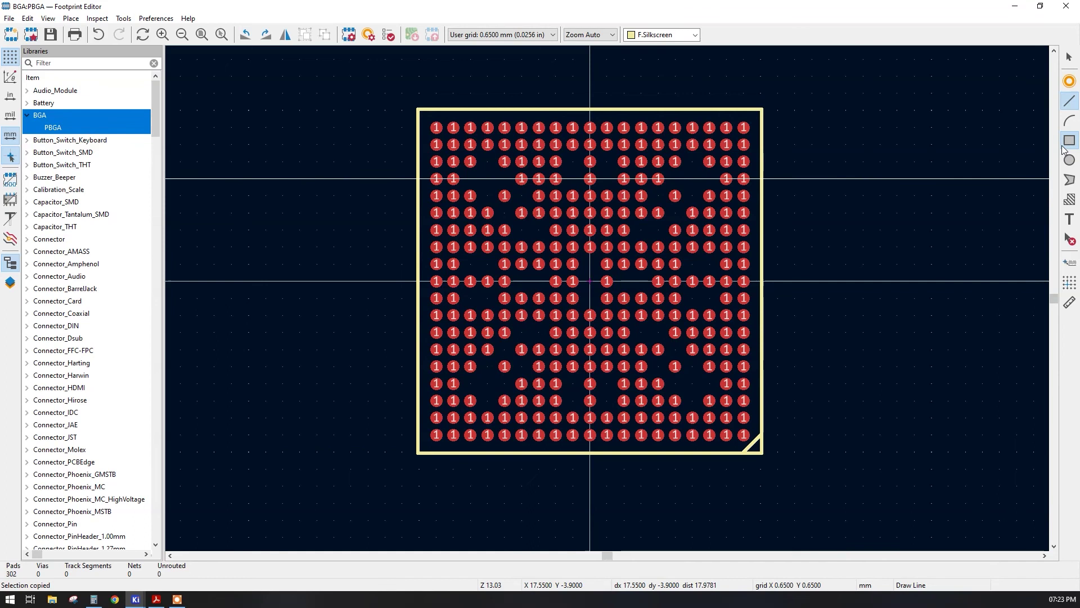
left_click(402, 93)
left_click(777, 468)
key("Escape")
double_click(778, 451)
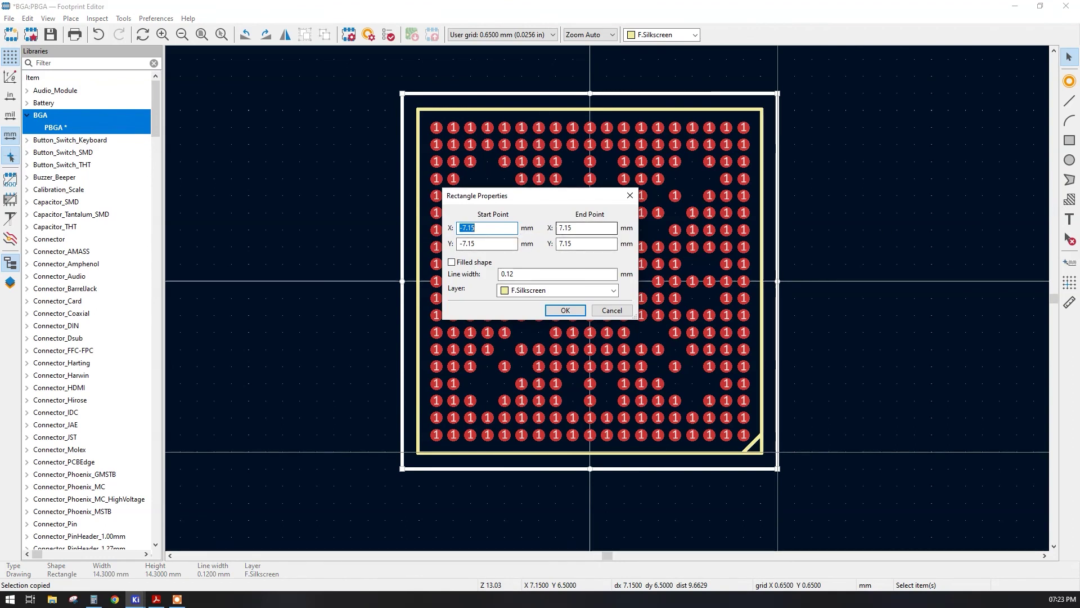
left_click(562, 290)
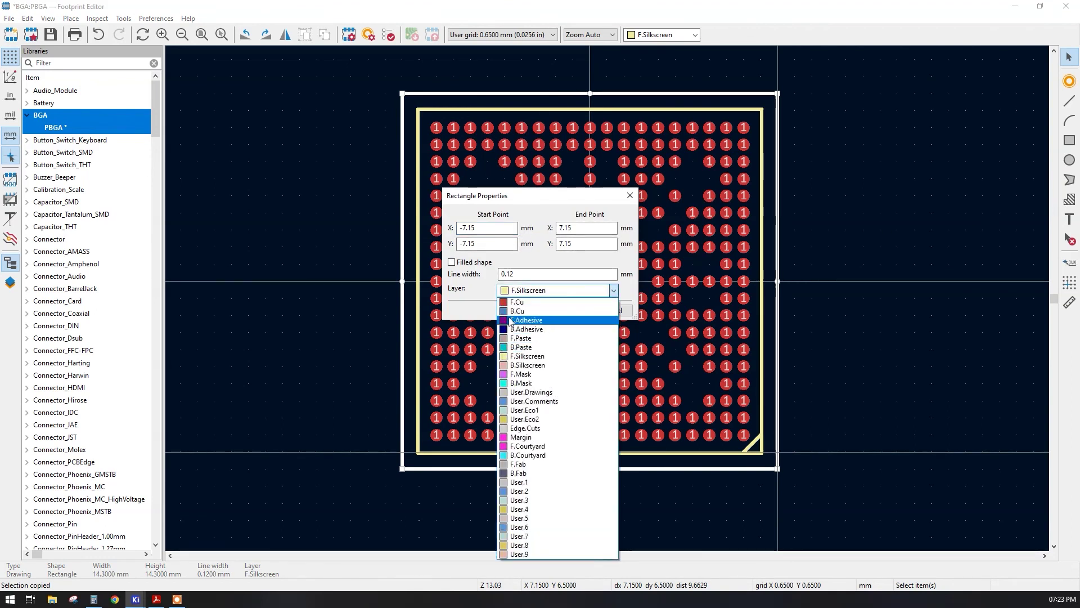
left_click(528, 446)
left_click(566, 310)
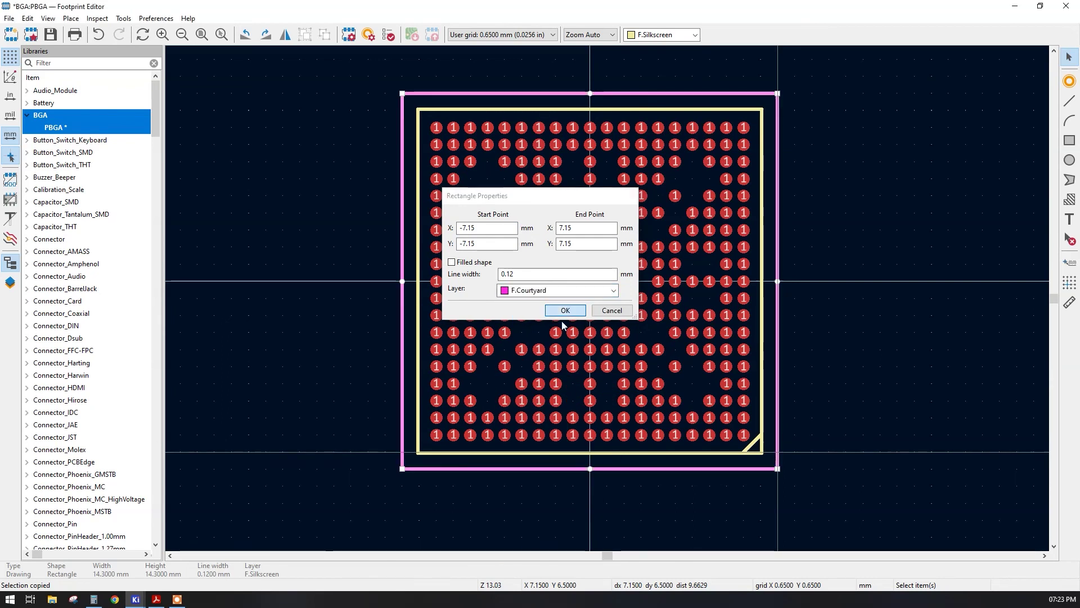
Step: Draw a 13.1 mm square rectangle over the silkscreen outline and move it to F.Fab
left_click(1070, 141)
left_click(419, 110)
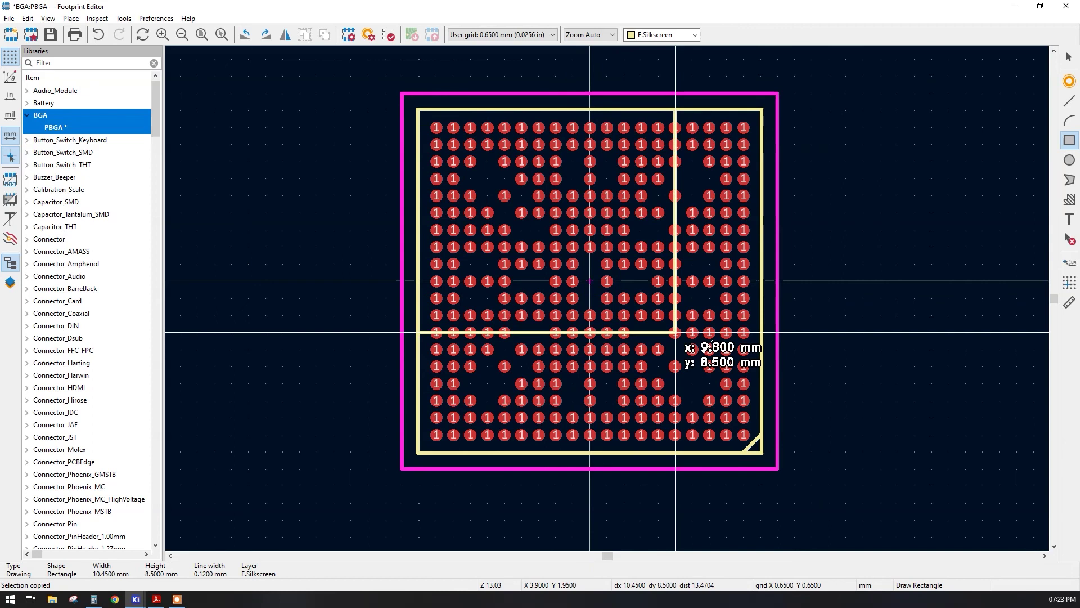
left_click(762, 453)
key("Escape")
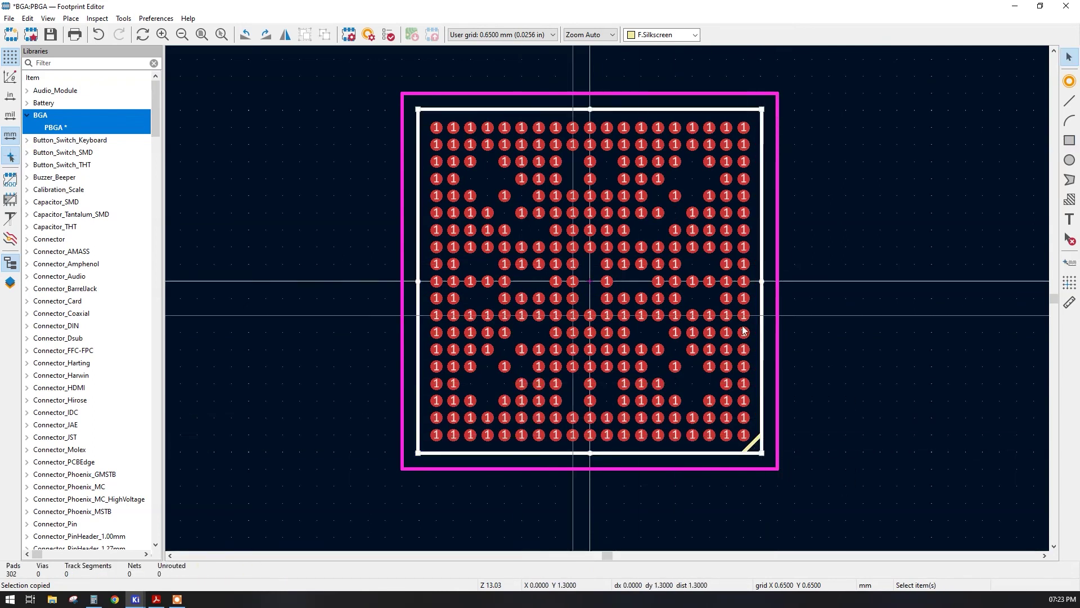
left_click(763, 349)
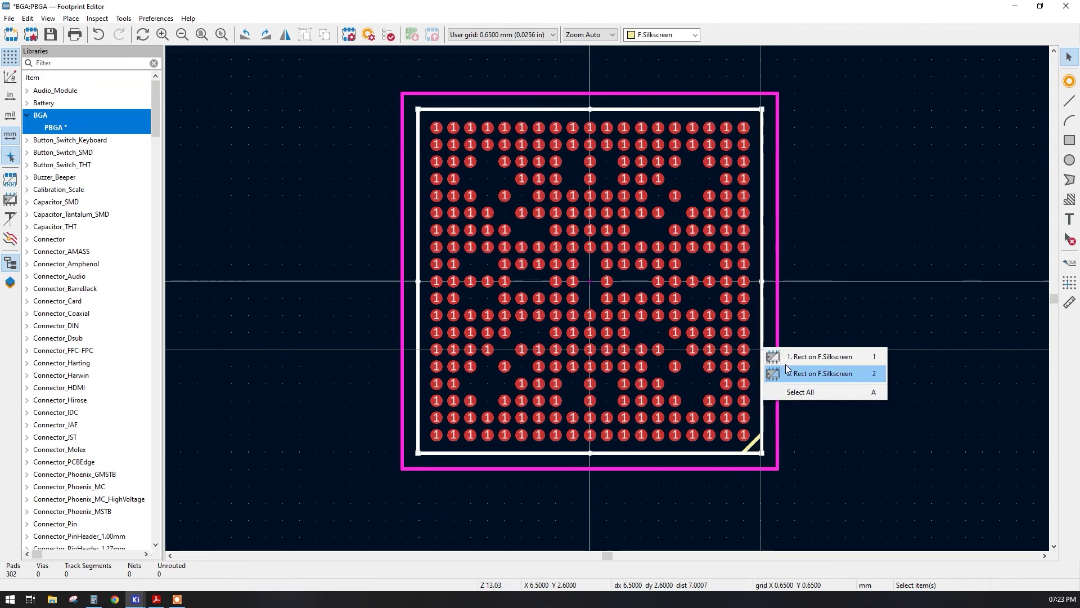
left_click(791, 374)
double_click(751, 366)
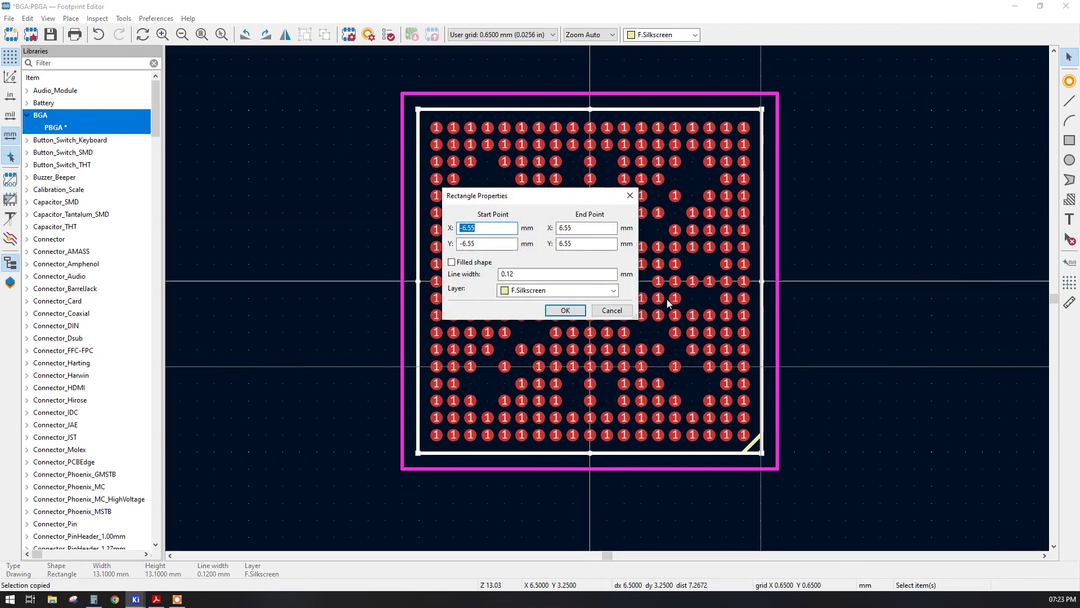
left_click(539, 290)
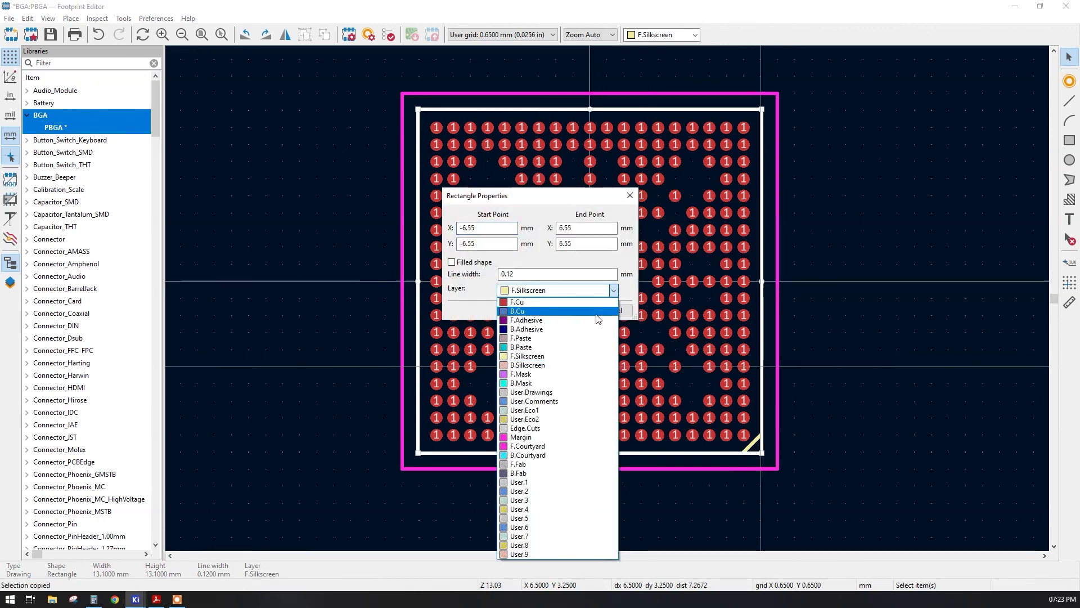
left_click(545, 464)
left_click(564, 310)
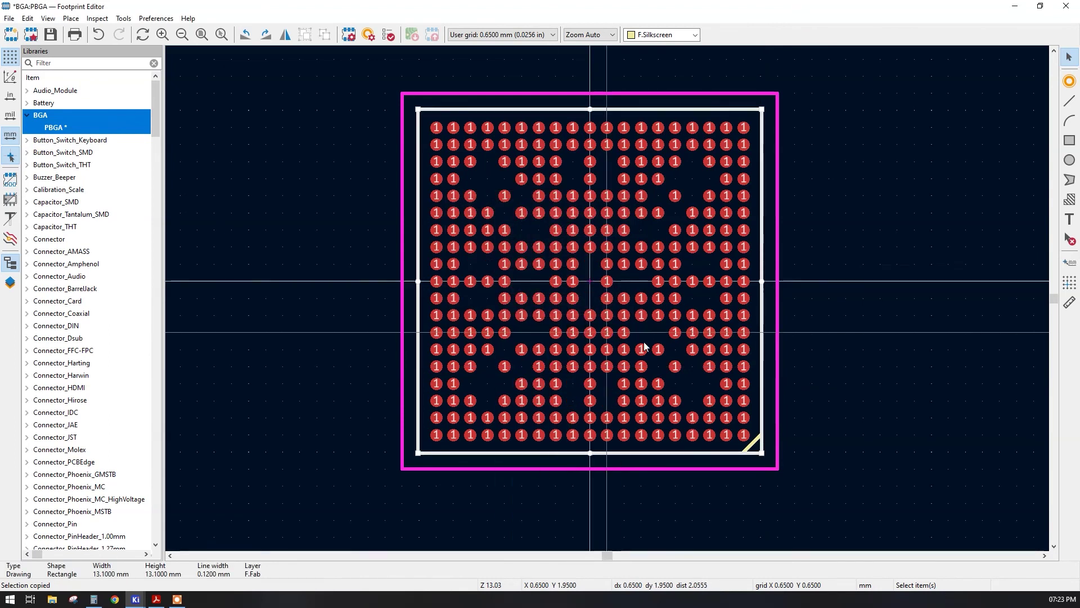
left_click(1069, 101)
Step: Draw a chamfer line from 5.85, 6.5 to 6.5, 5.85 on the F.Fab layer
scroll(760, 433, "up", 6)
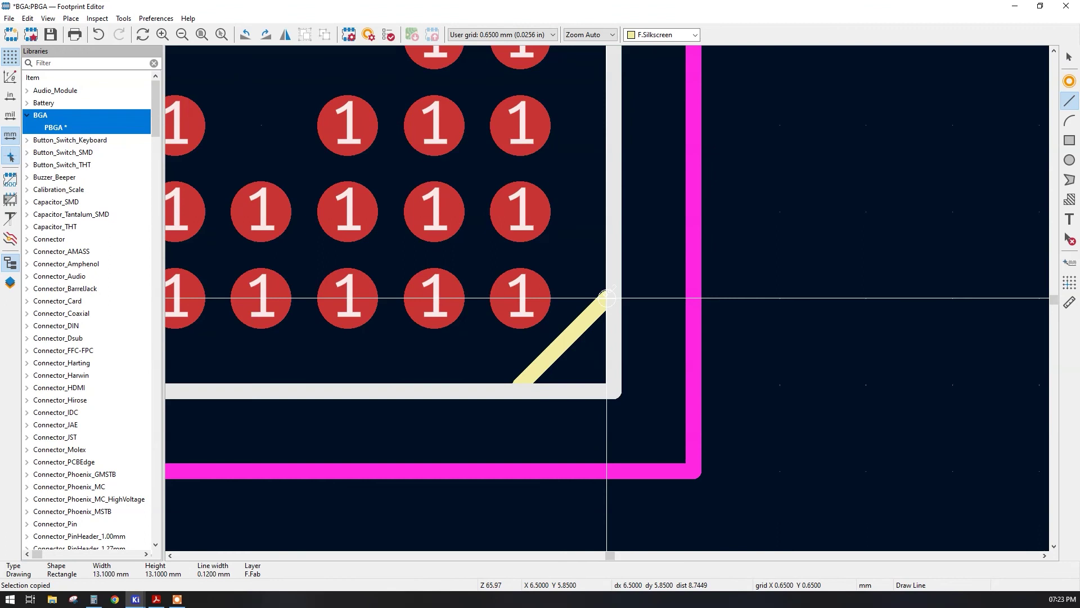
left_click(606, 298)
left_click(521, 384)
key("Escape")
key("Escape")
left_click(568, 348)
left_click(572, 353)
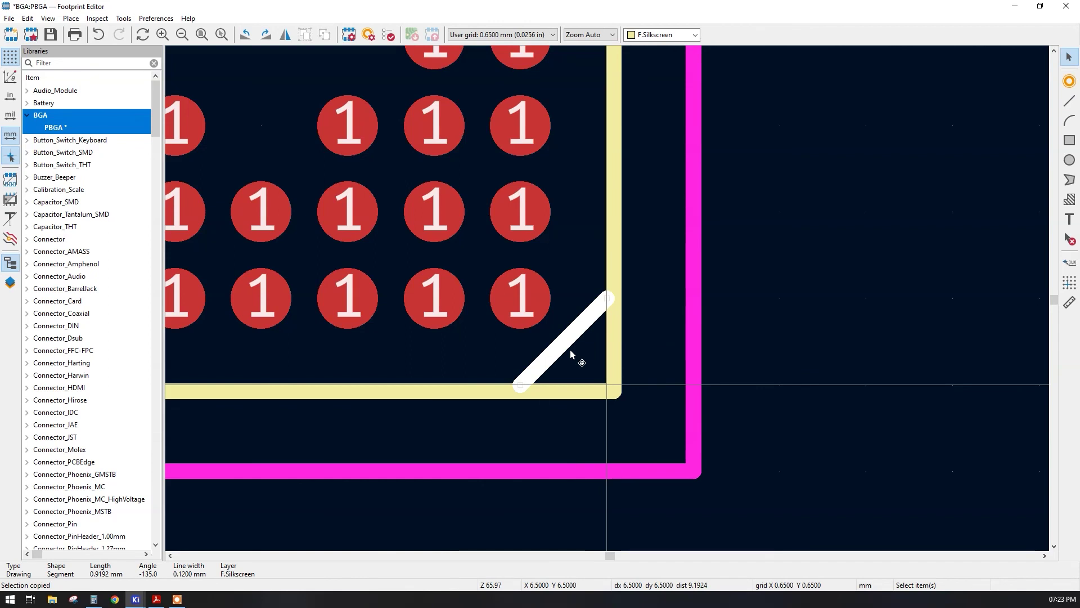
key("e")
left_click(529, 293)
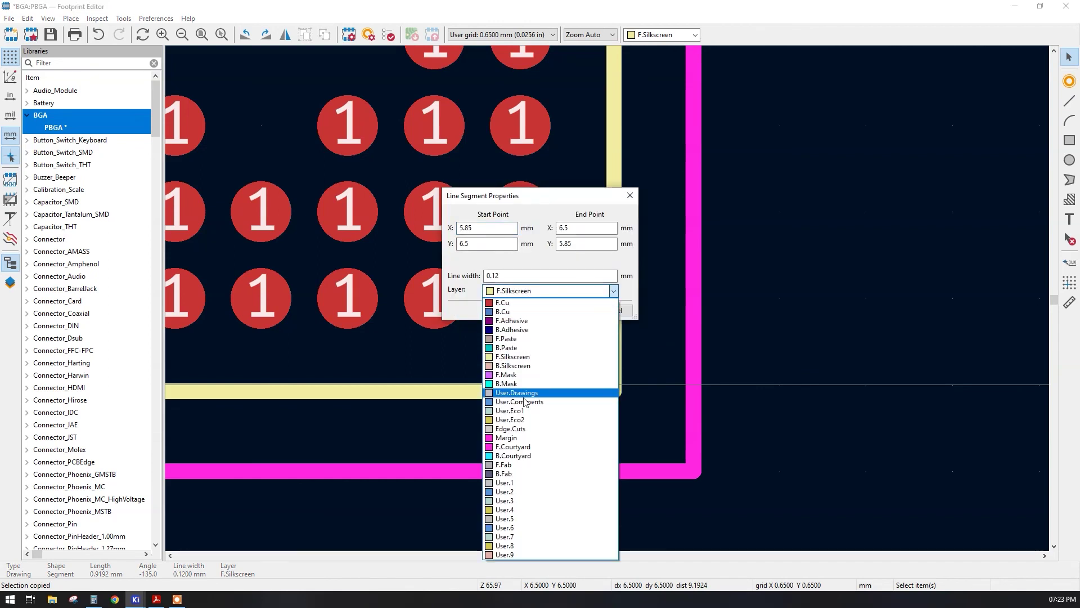
left_click(513, 465)
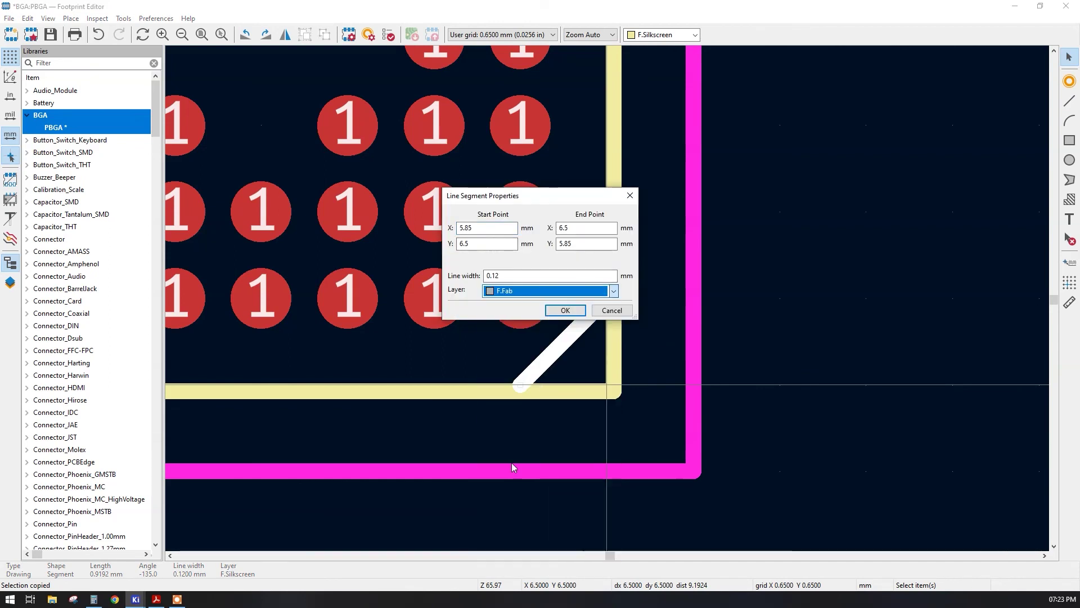
left_click(564, 310)
Step: Clear the selection and select the bottom-right corner pad
scroll(749, 308, "down", 5)
scroll(719, 252, "up", 2)
scroll(607, 303, "up", 2)
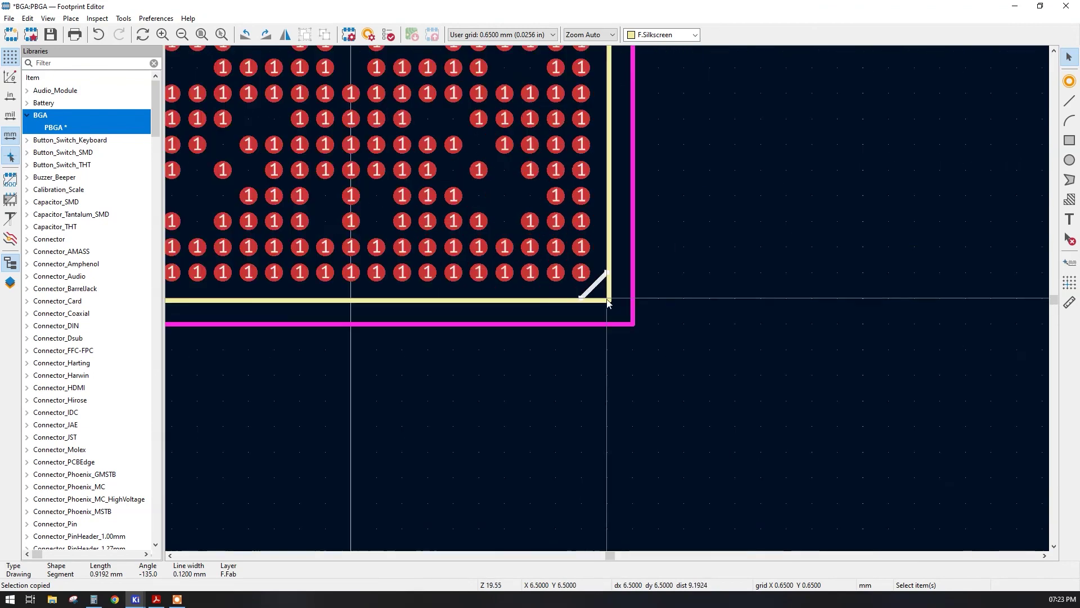
scroll(630, 301, "up", 3)
left_click(745, 224)
scroll(745, 224, "up", 2)
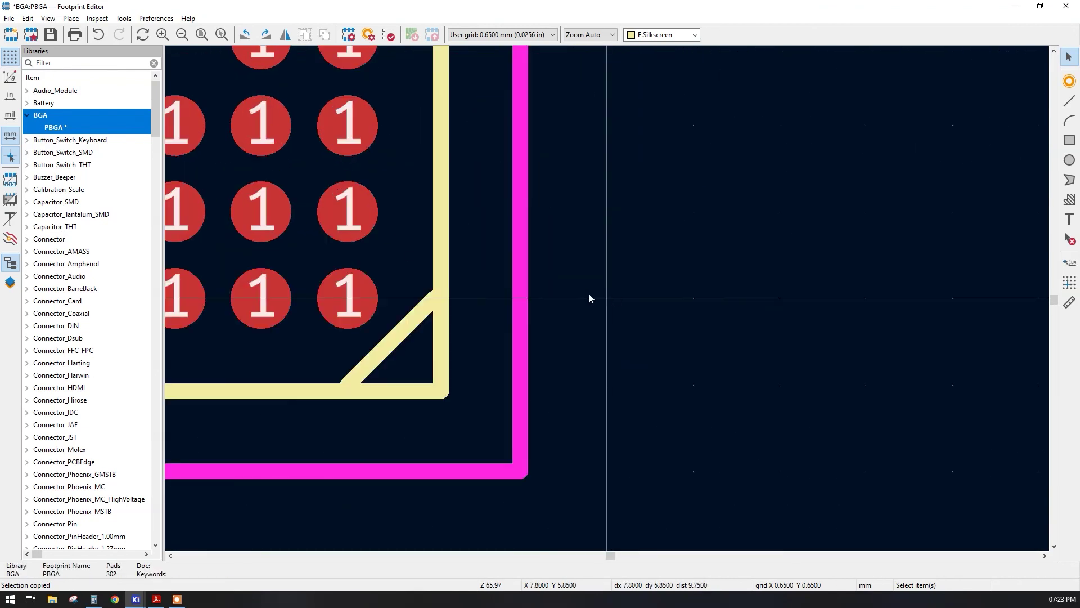
left_click(341, 297)
Step: Number the three bottom-row pads beside the chamfered corner A1, A2 and A3
double_click(341, 297)
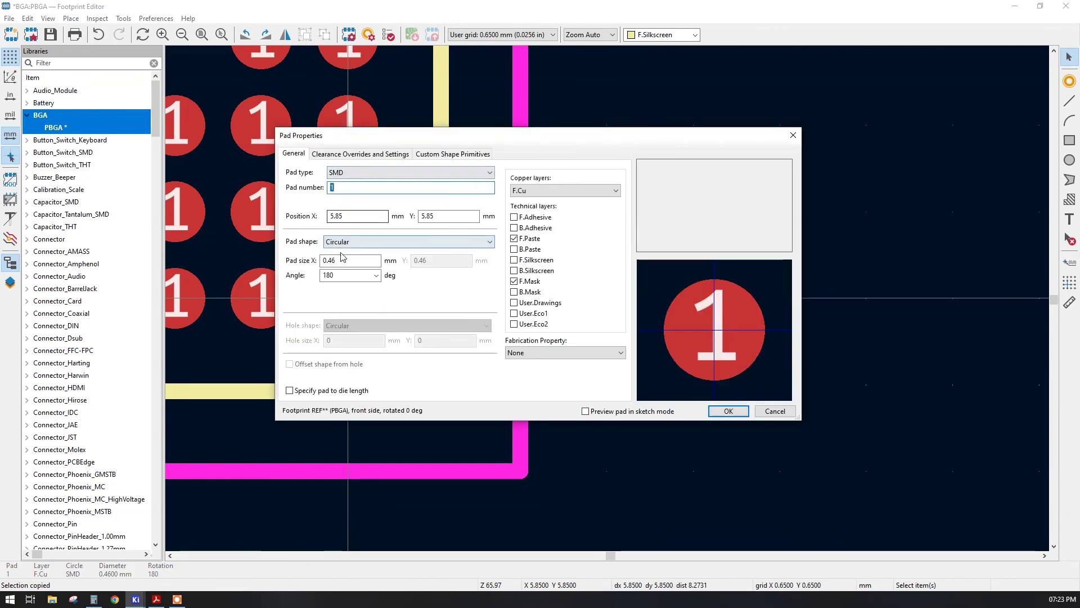
type("A")
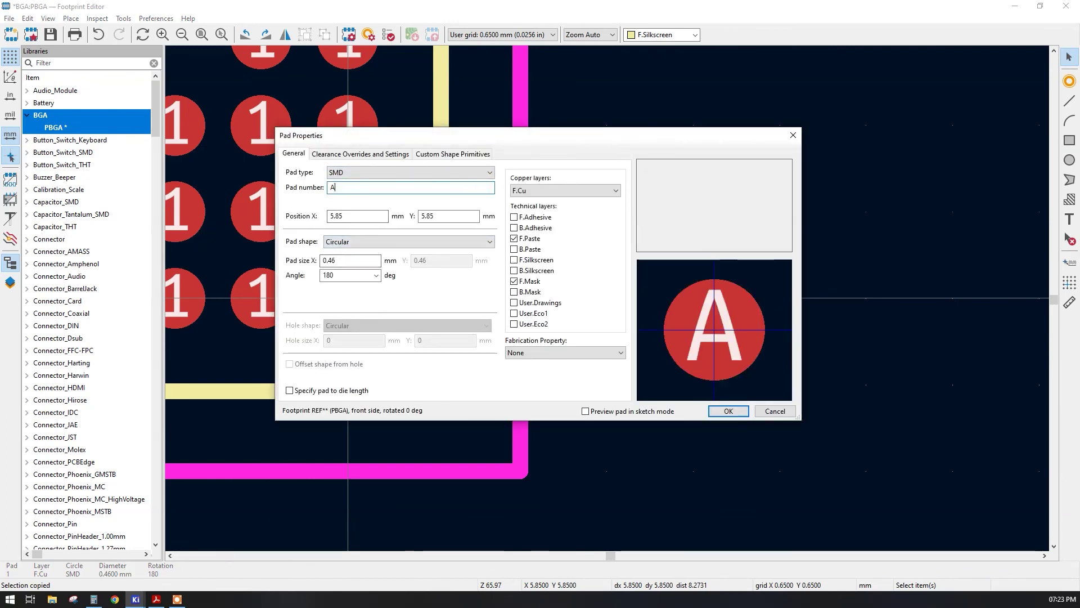
type("1")
key("Return")
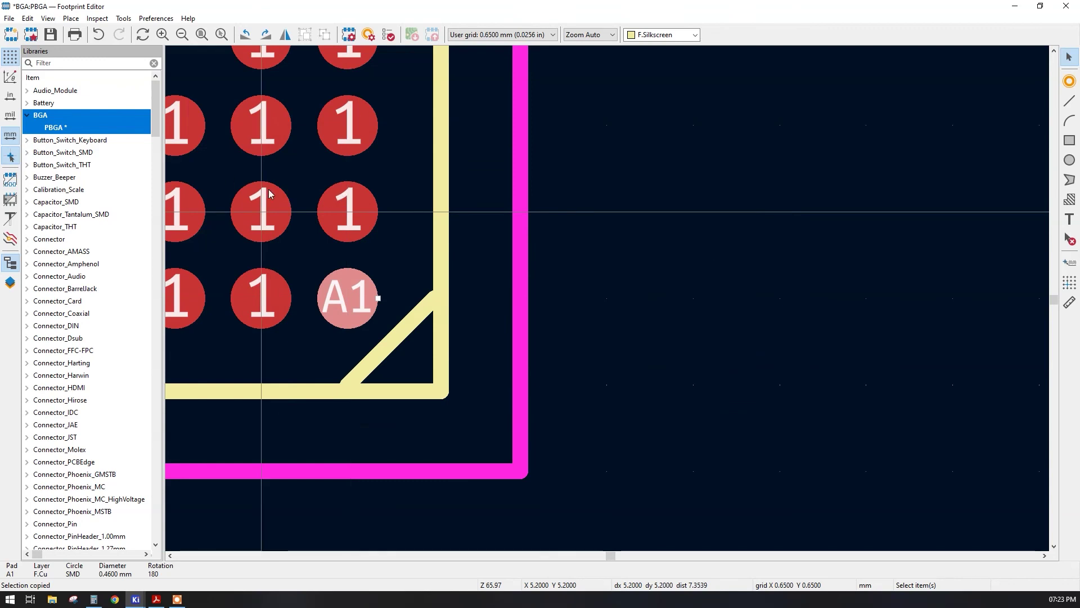
left_click(559, 330)
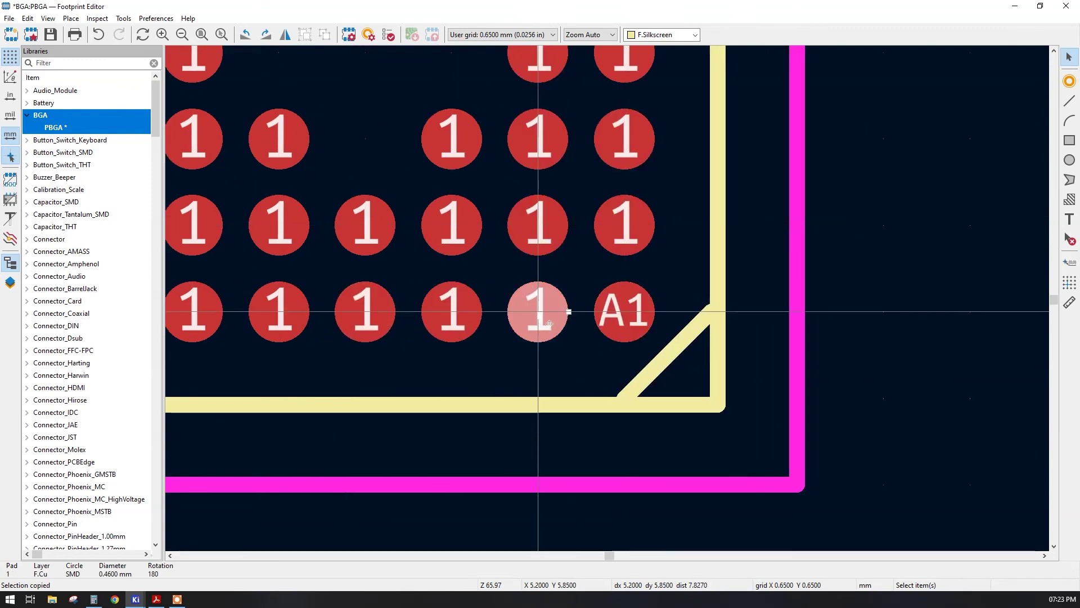
double_click(549, 323)
type("A2")
key("Return")
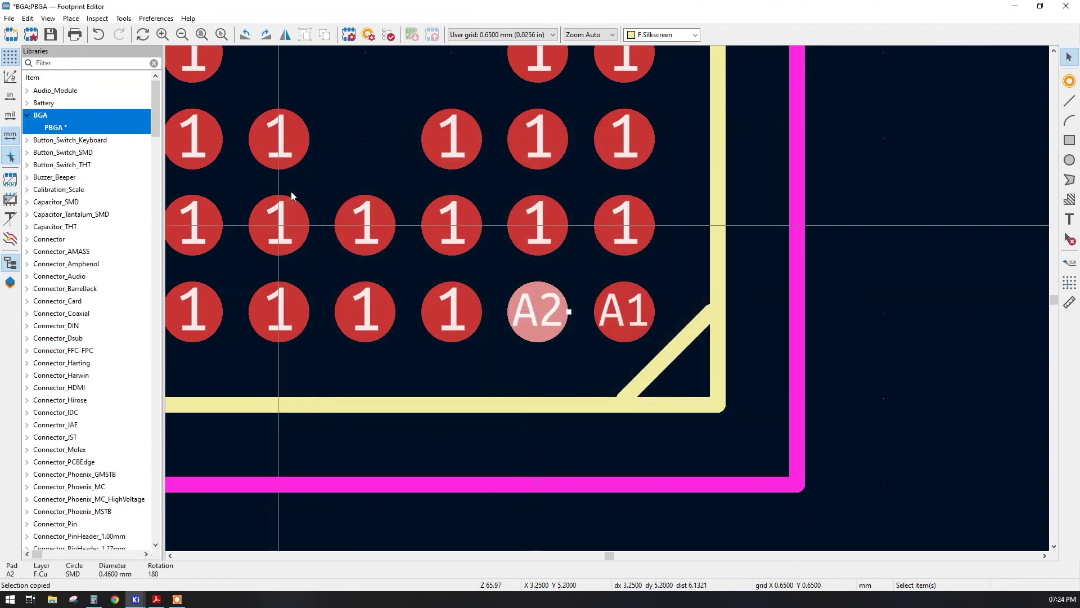
left_click(471, 324)
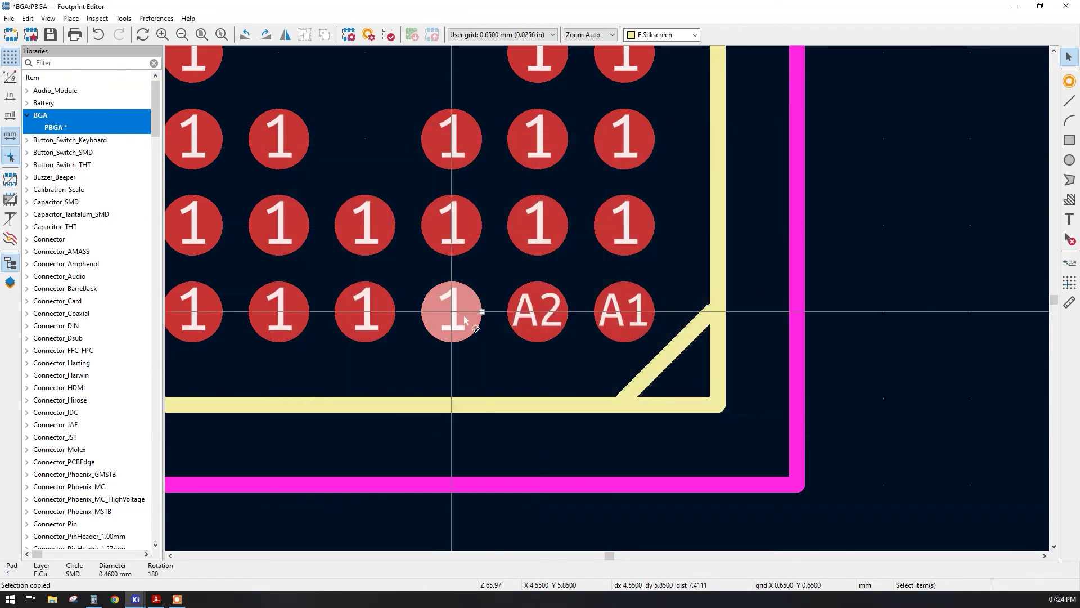
type("e")
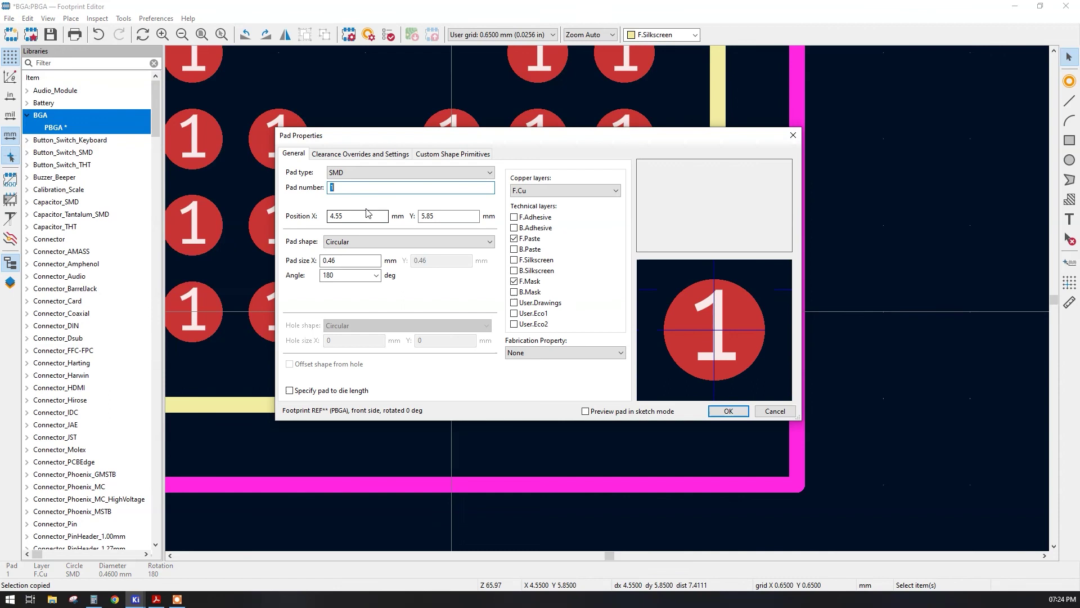
type("A3")
key("Return")
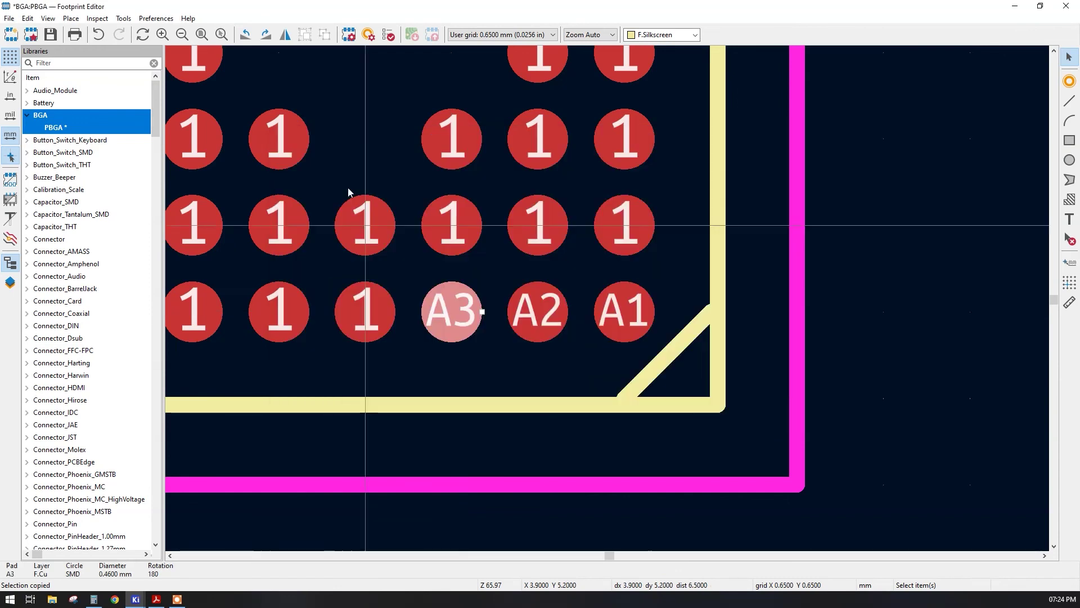
scroll(606, 298, "down", 5)
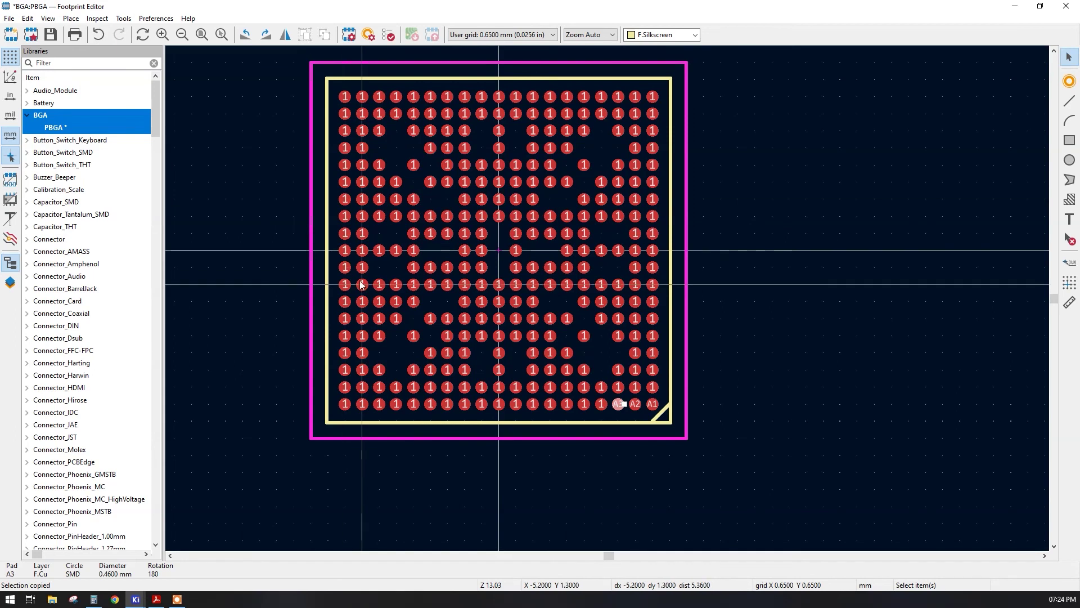
Step: Deselect pad A3 and save the footprint
middle_click_drag(306, 194, 362, 237)
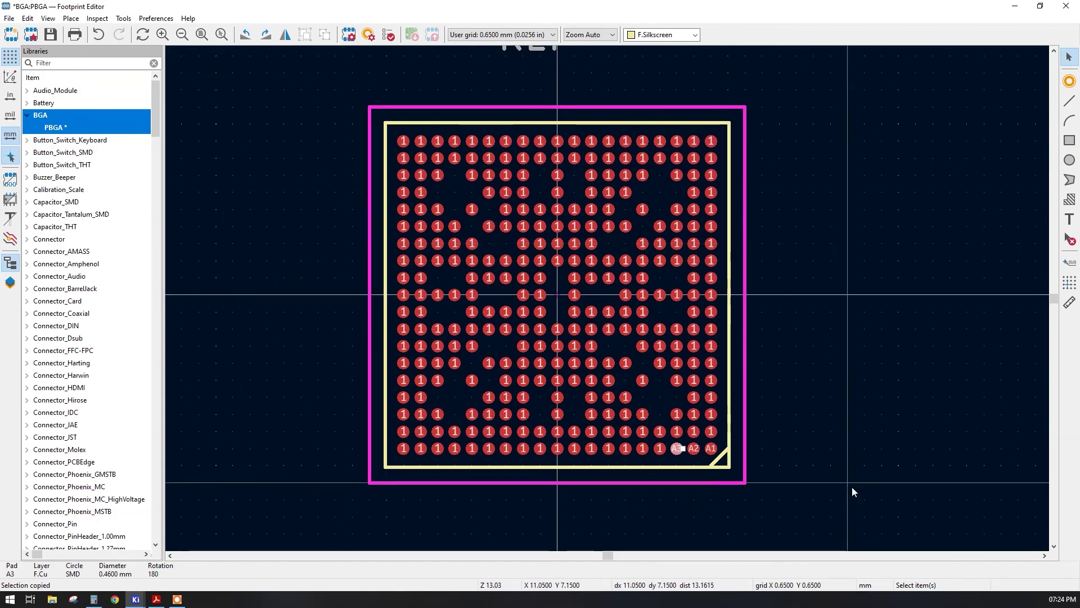
left_click(763, 460)
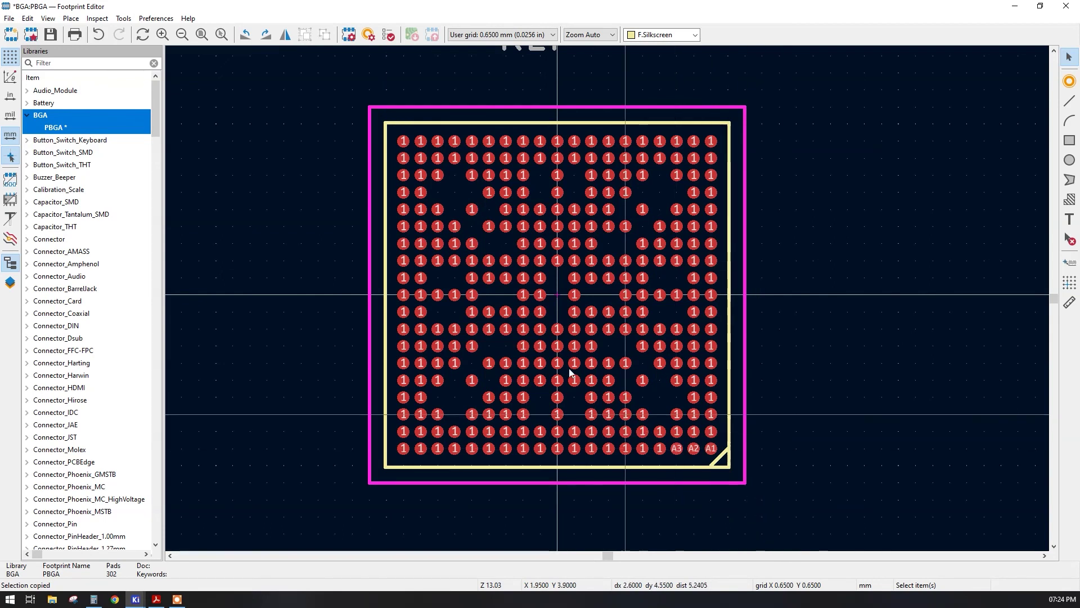
key("ctrl+s")
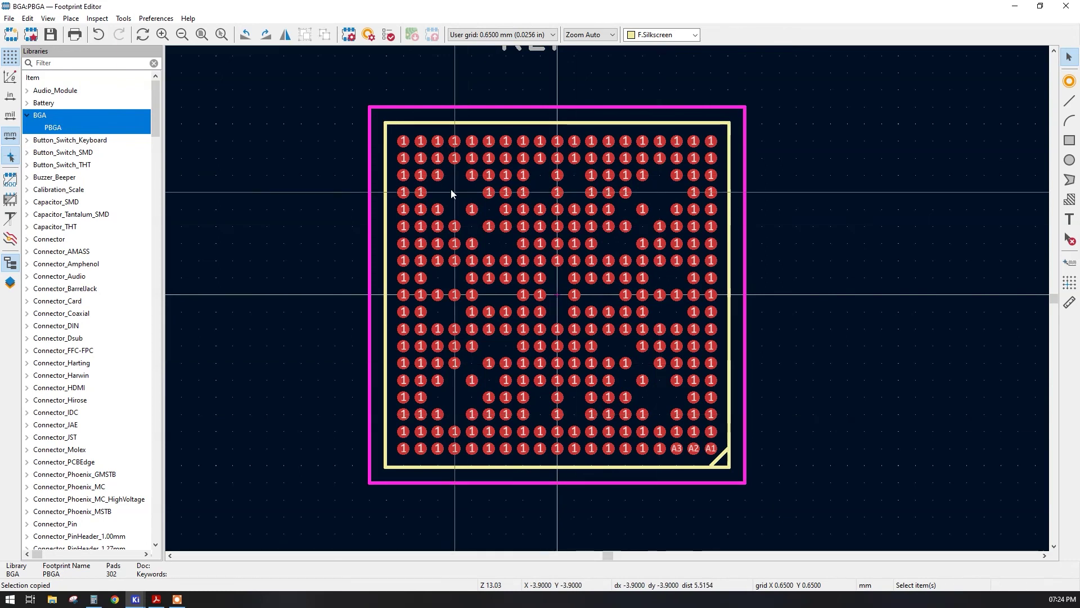
Step: Stack the REF** and PBGA value texts just above the outline and save again
scroll(563, 149, "down", 1)
left_click(601, 121)
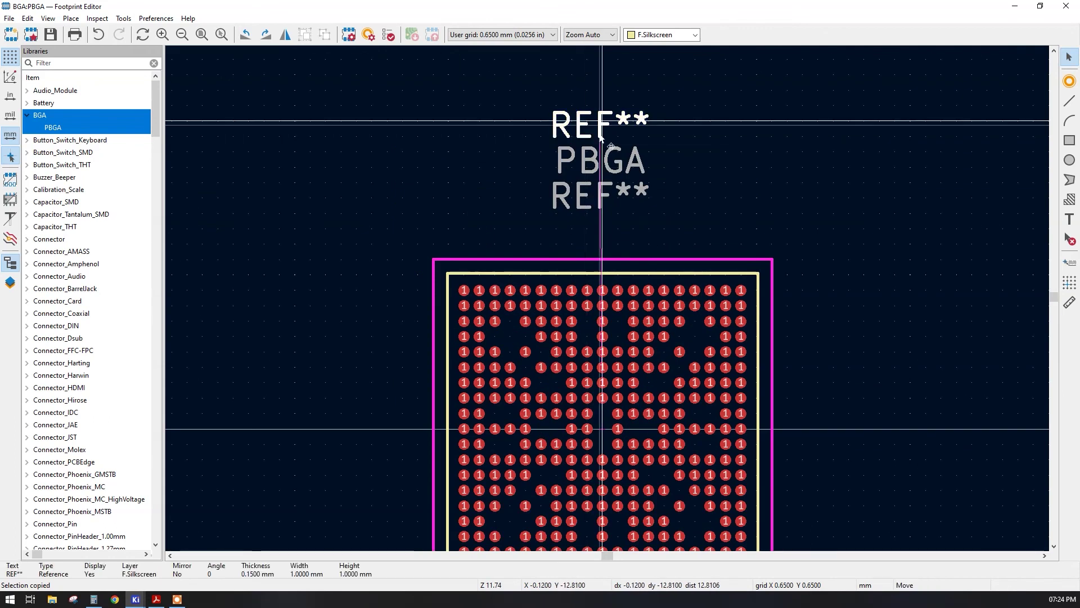
left_click_drag(601, 121, 597, 198)
left_click_drag(601, 161, 617, 234)
left_click(701, 203)
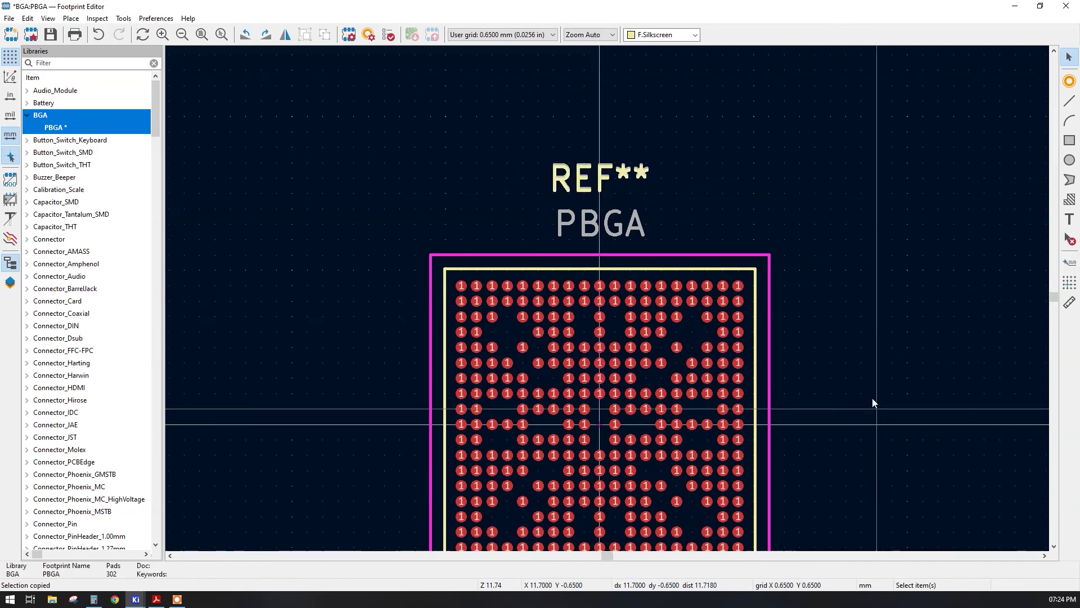
scroll(844, 360, "down", 3, "shift")
middle_click_drag(686, 249, 680, 311)
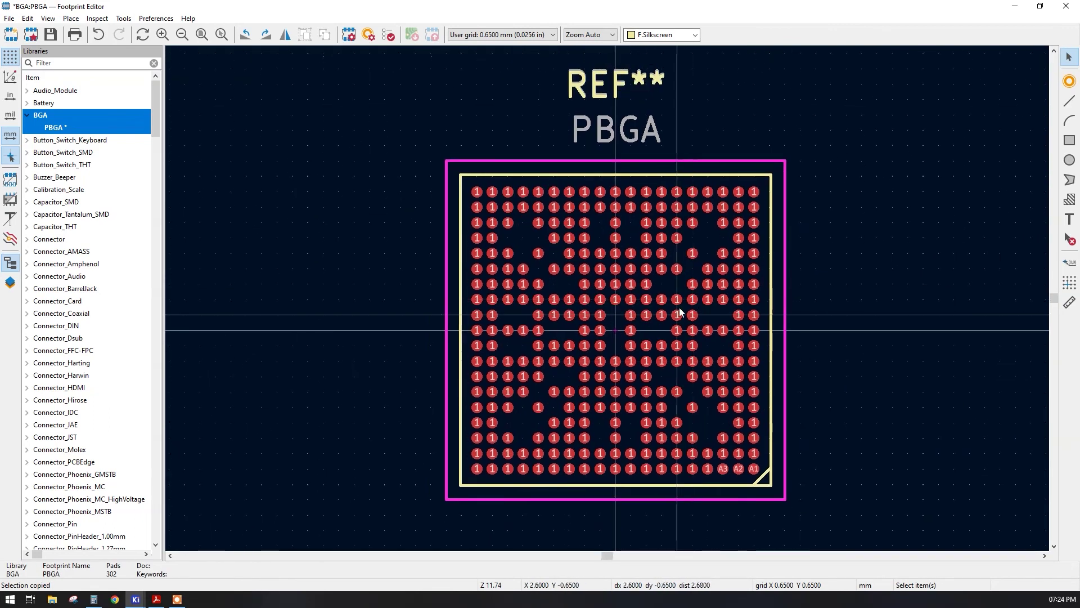
key("ctrl+s")
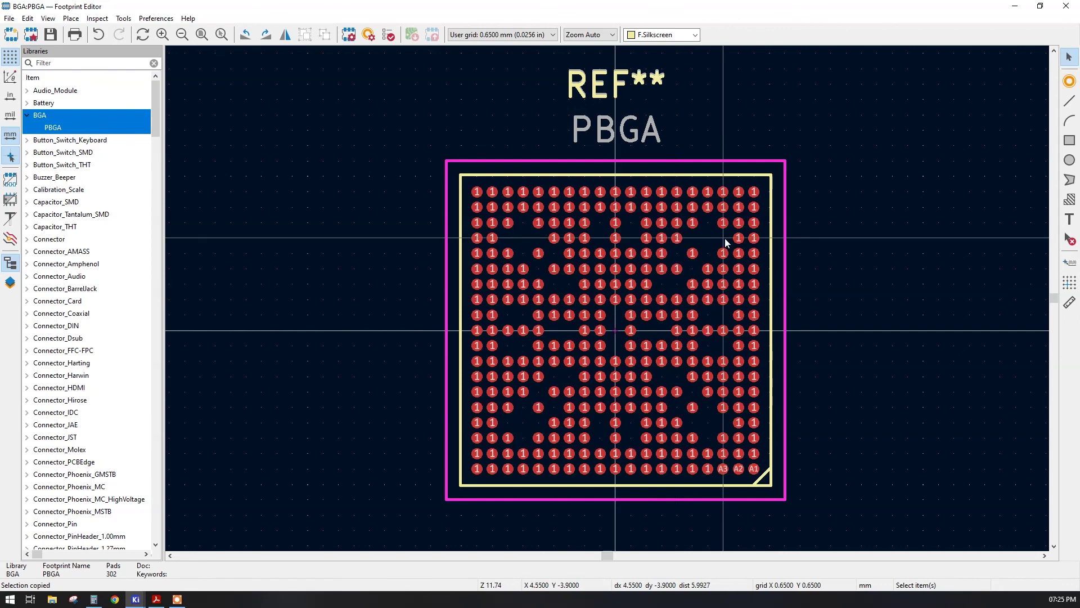
left_click_drag(765, 184, 630, 480)
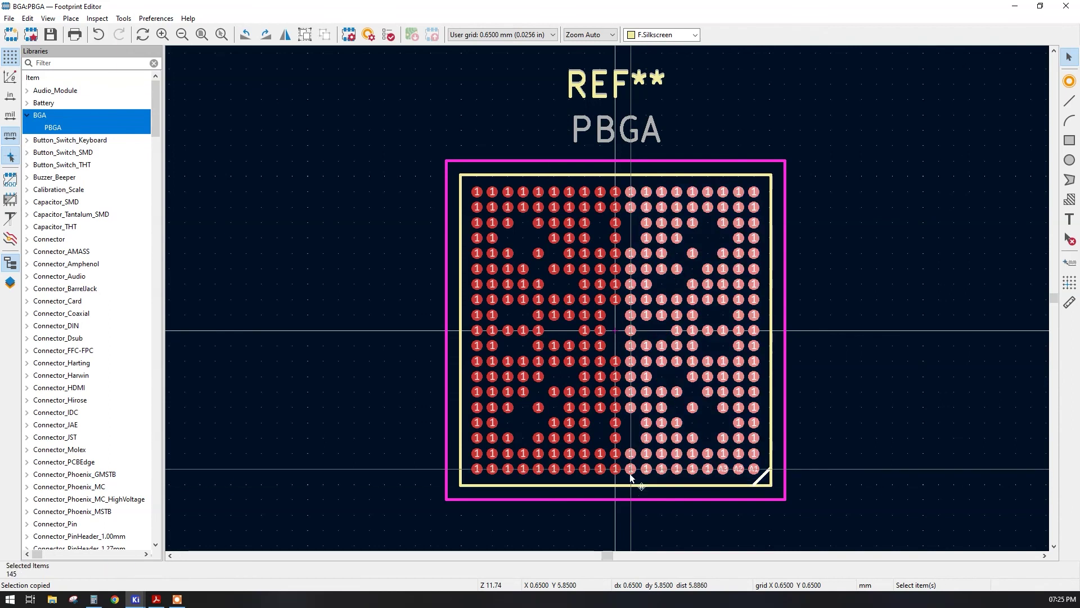
Step: Delete the right-hand pads, then select and copy the left ten columns of pads
key("Delete")
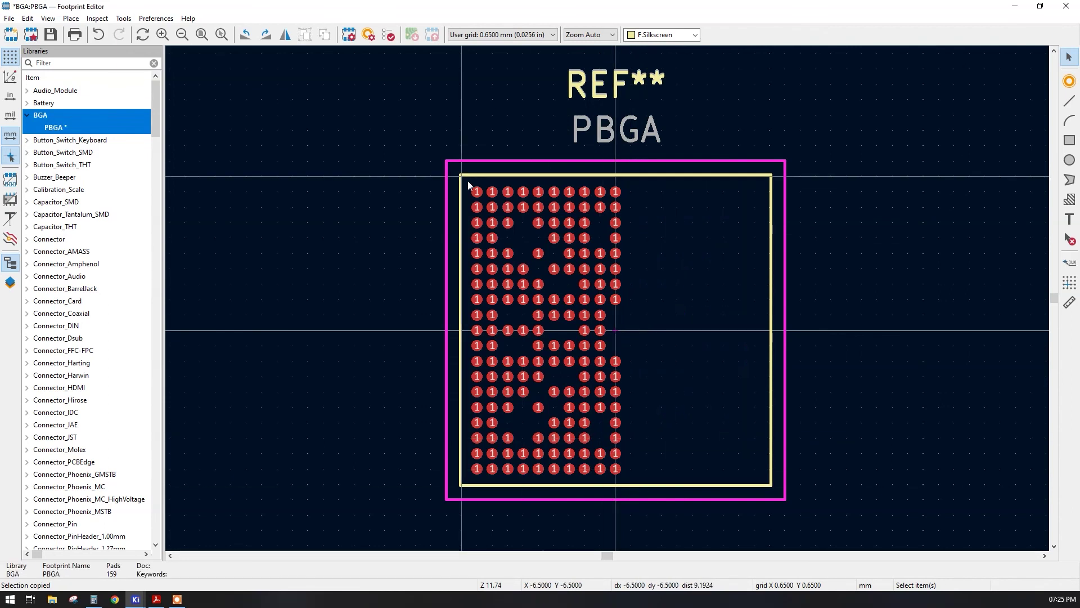
left_click_drag(469, 186, 605, 481)
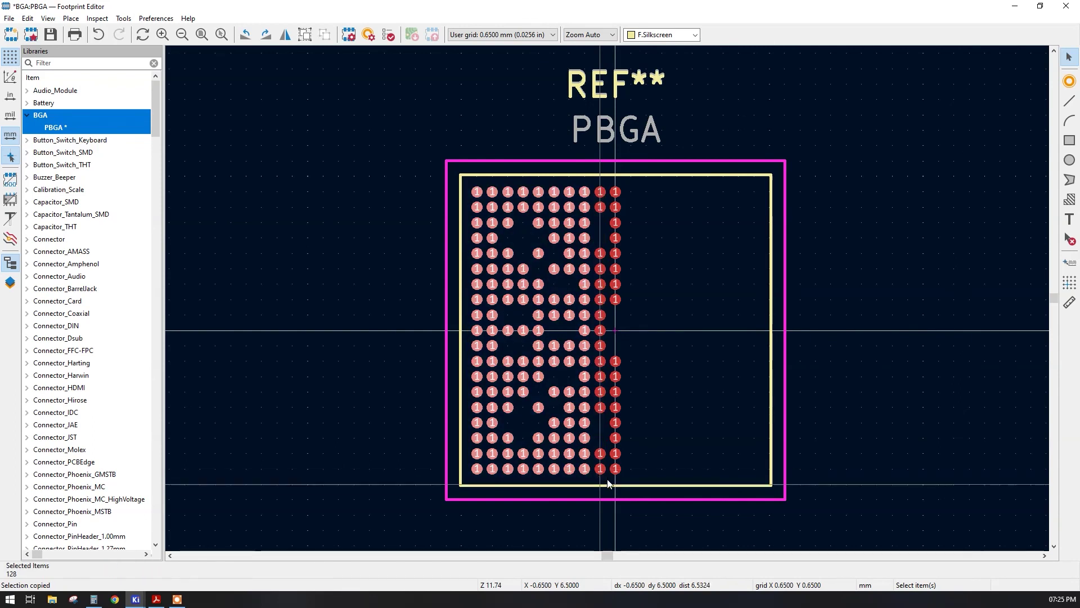
key("ctrl+v")
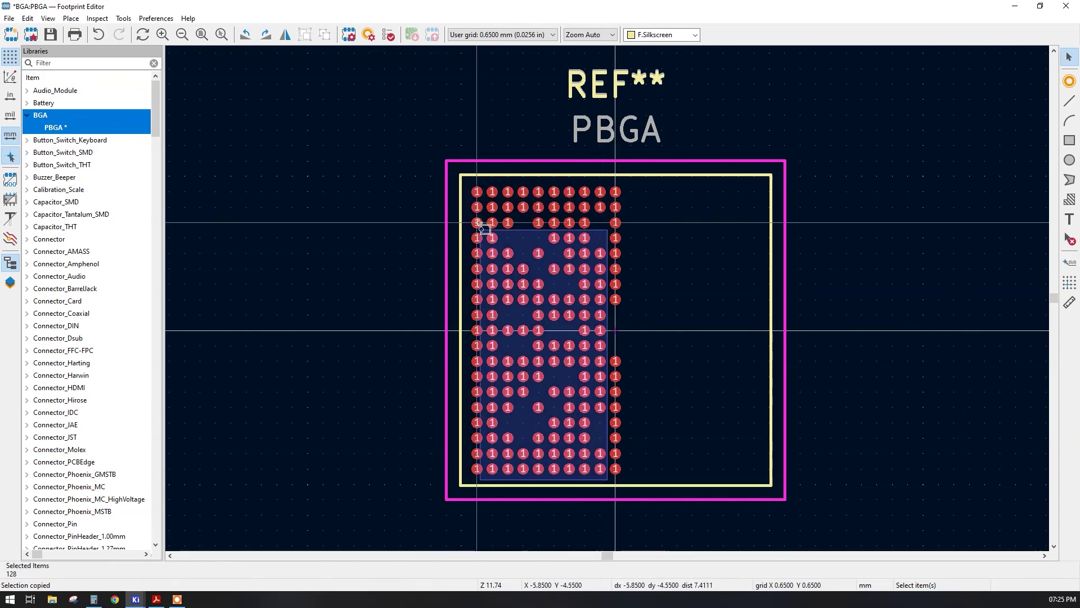
left_click(466, 179)
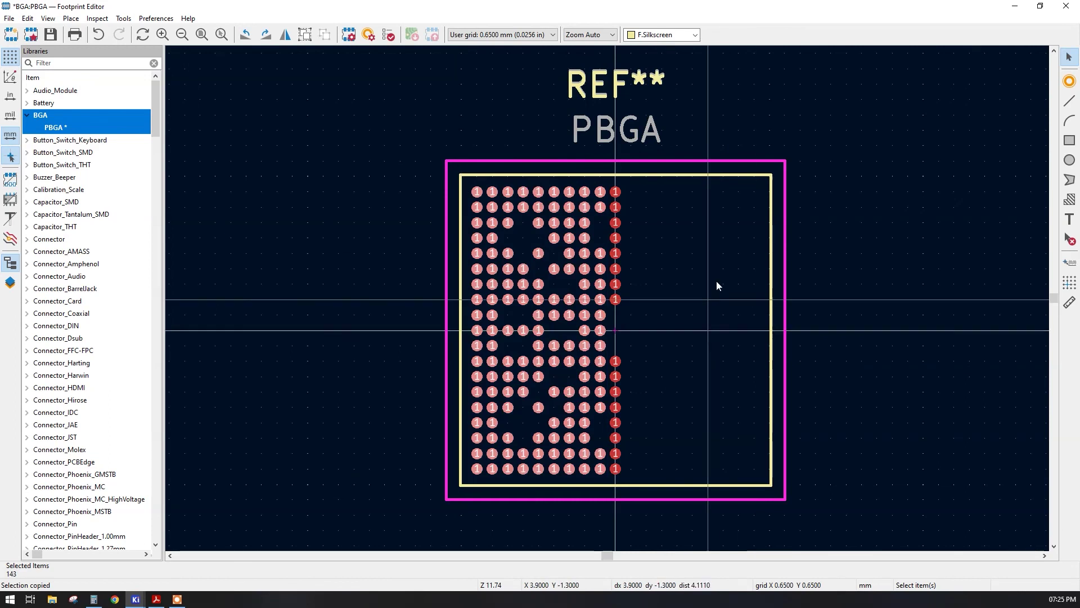
right_click(585, 283)
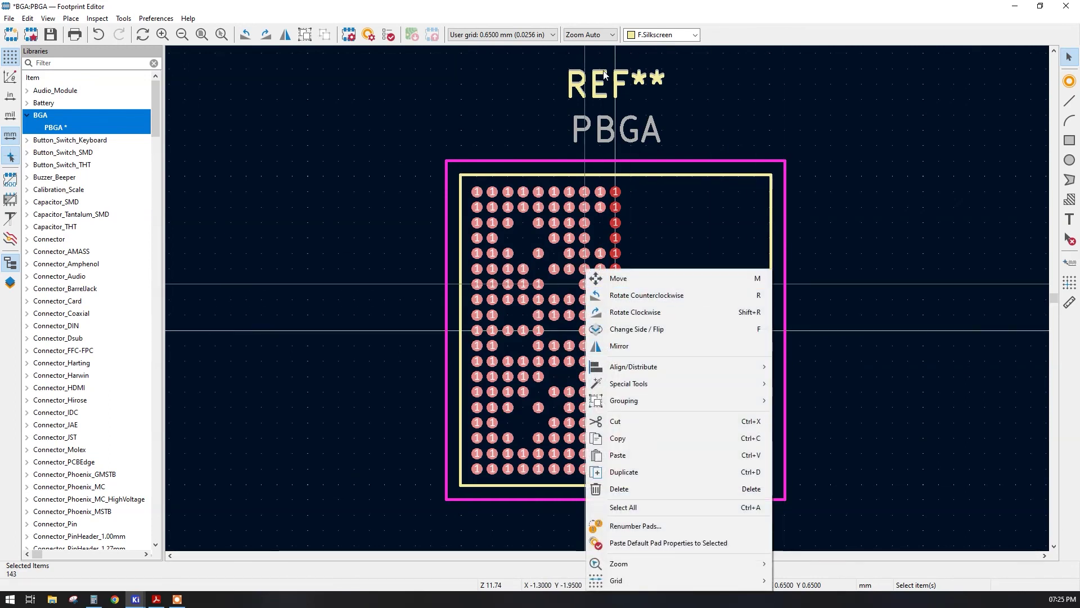
left_click(617, 438)
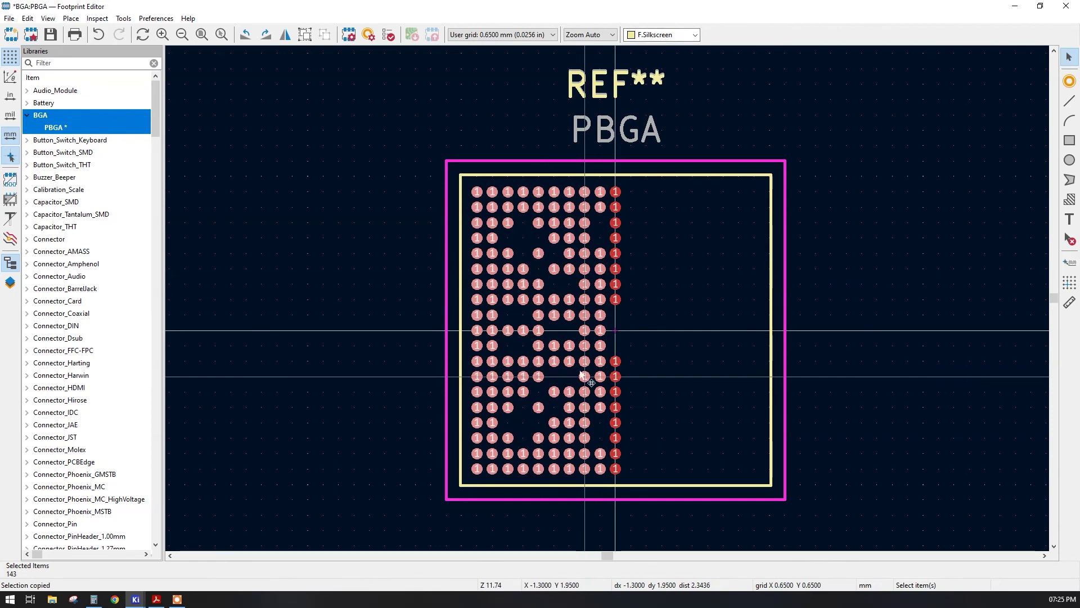
Step: Paste the copied pads mirrored and place them as the right half of the grid
key("ctrl+v")
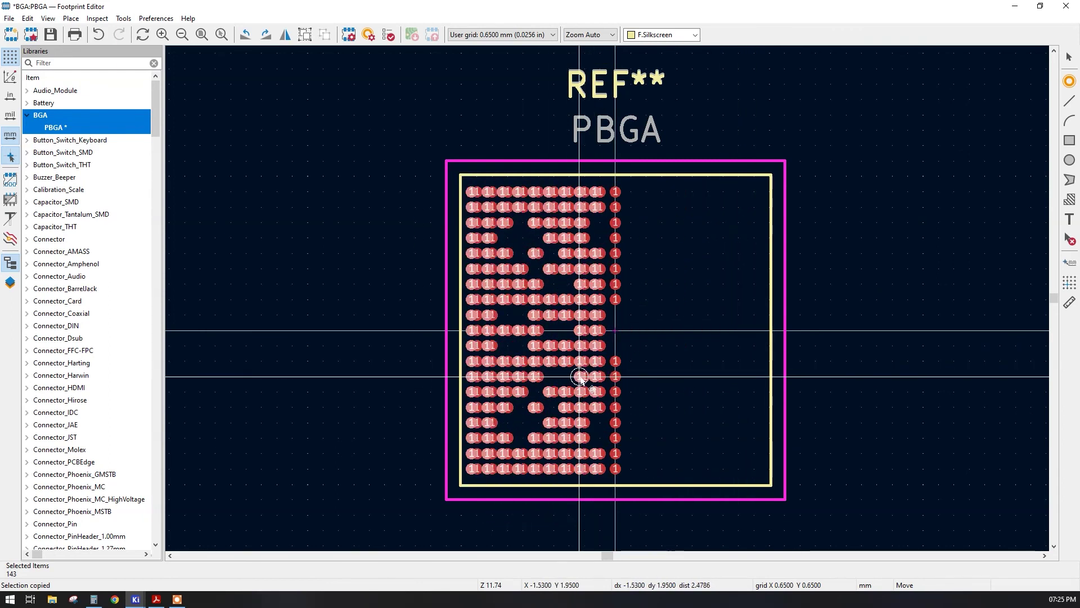
right_click(585, 378)
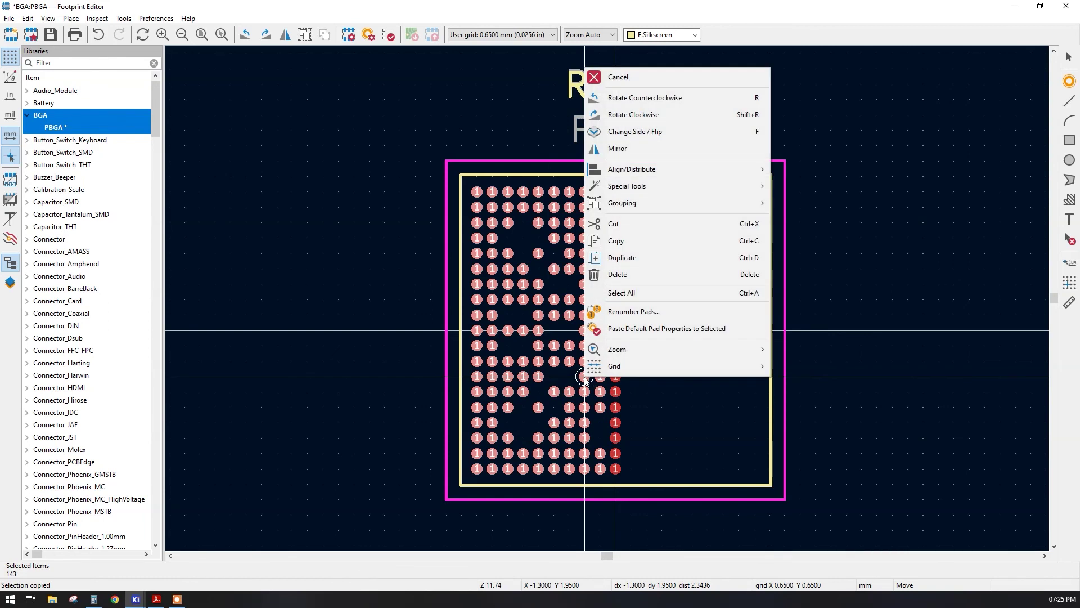
left_click(643, 150)
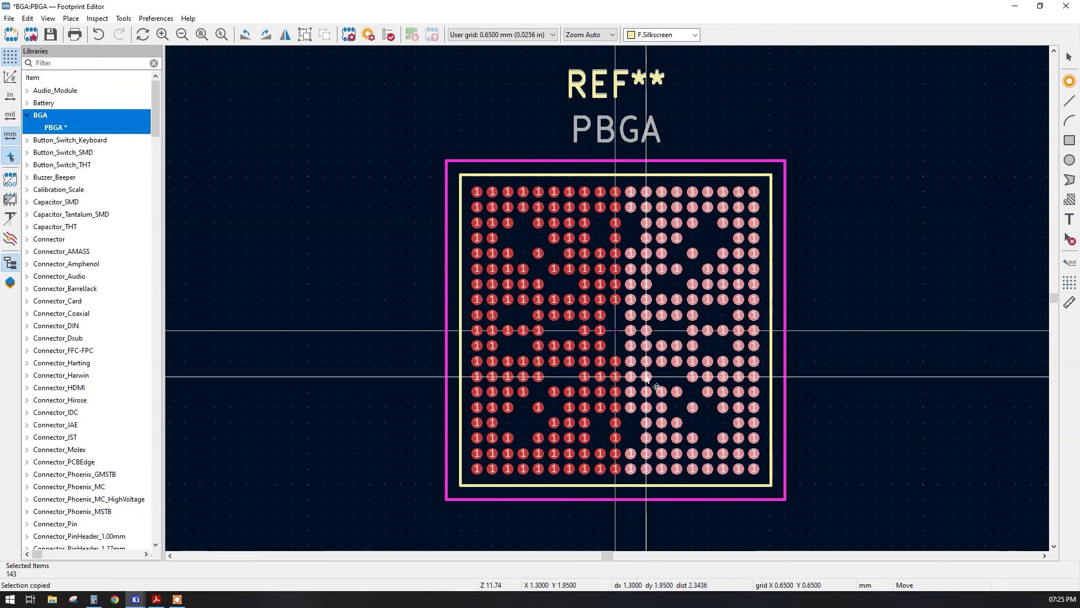
left_click(646, 375)
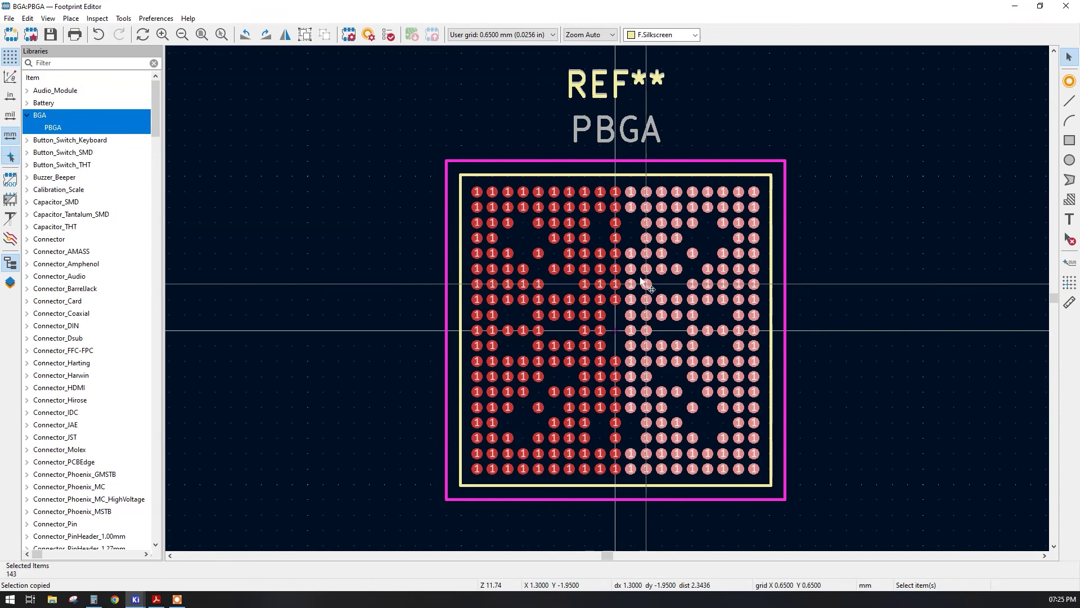
left_click(475, 122)
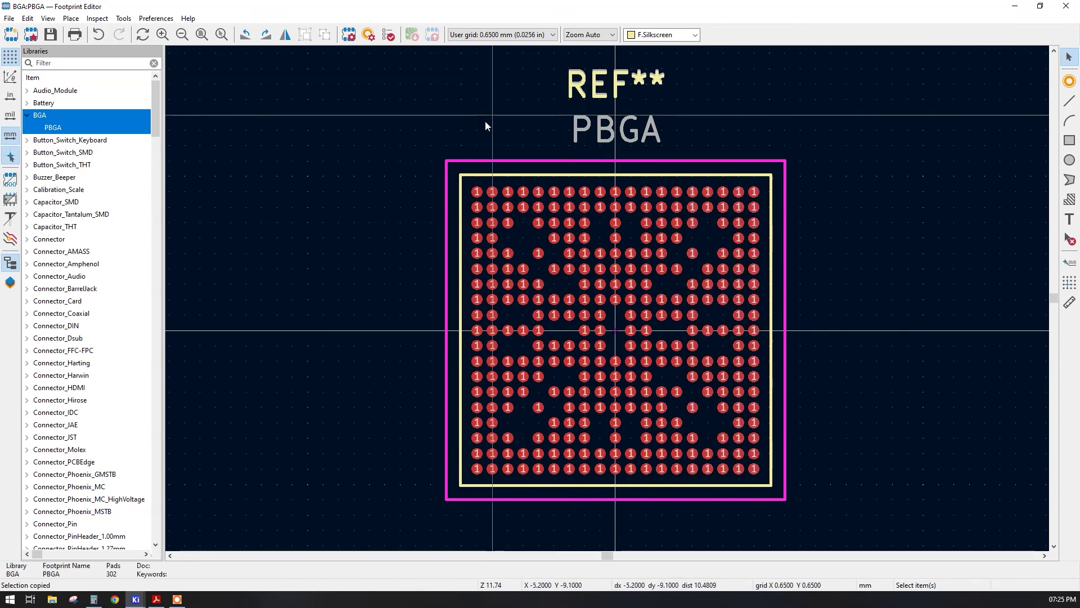
middle_click_drag(655, 327, 638, 297)
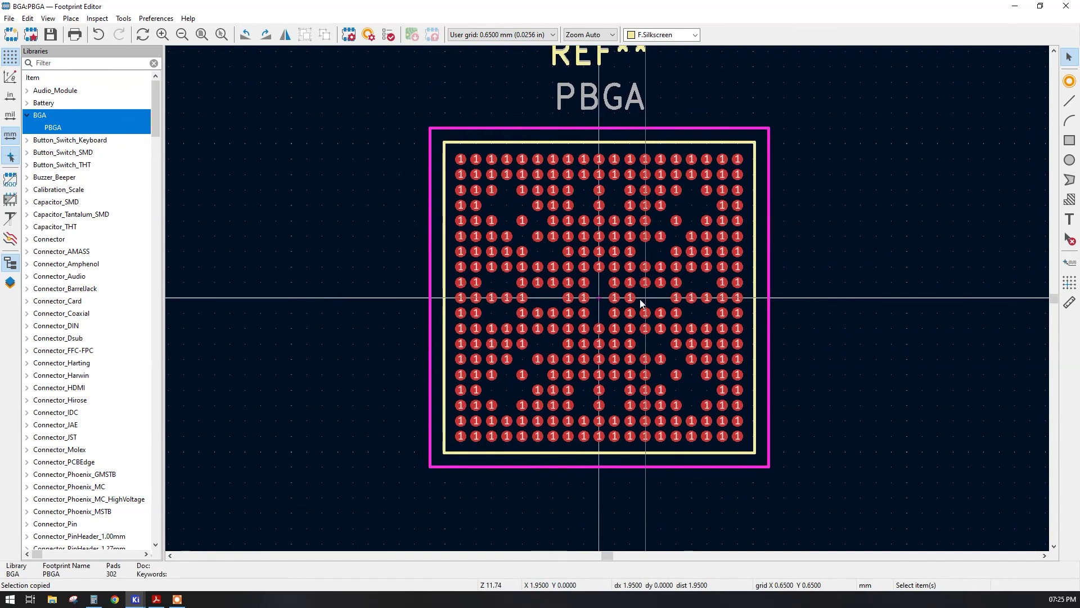
middle_click_drag(644, 224, 631, 264)
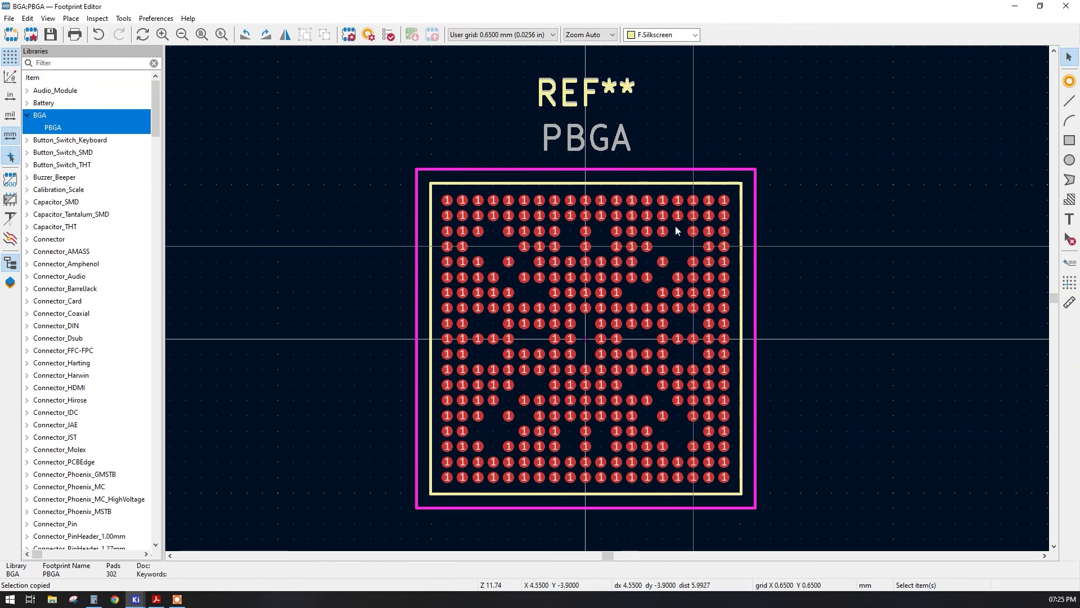